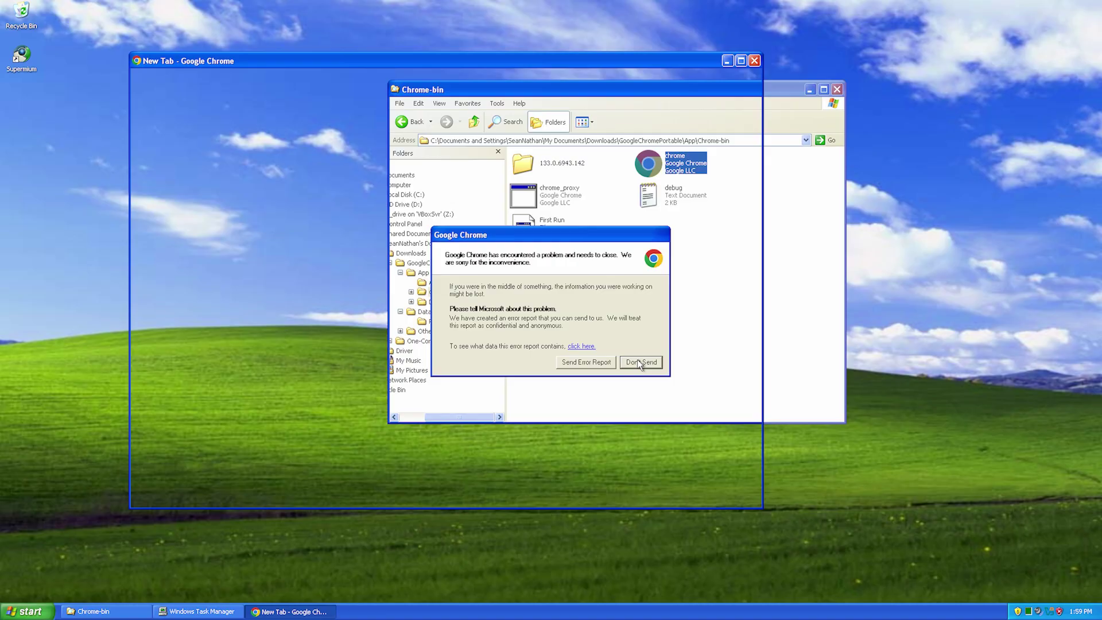
pyautogui.moveTo(350, 61); pyautogui.dragTo(272, 20)
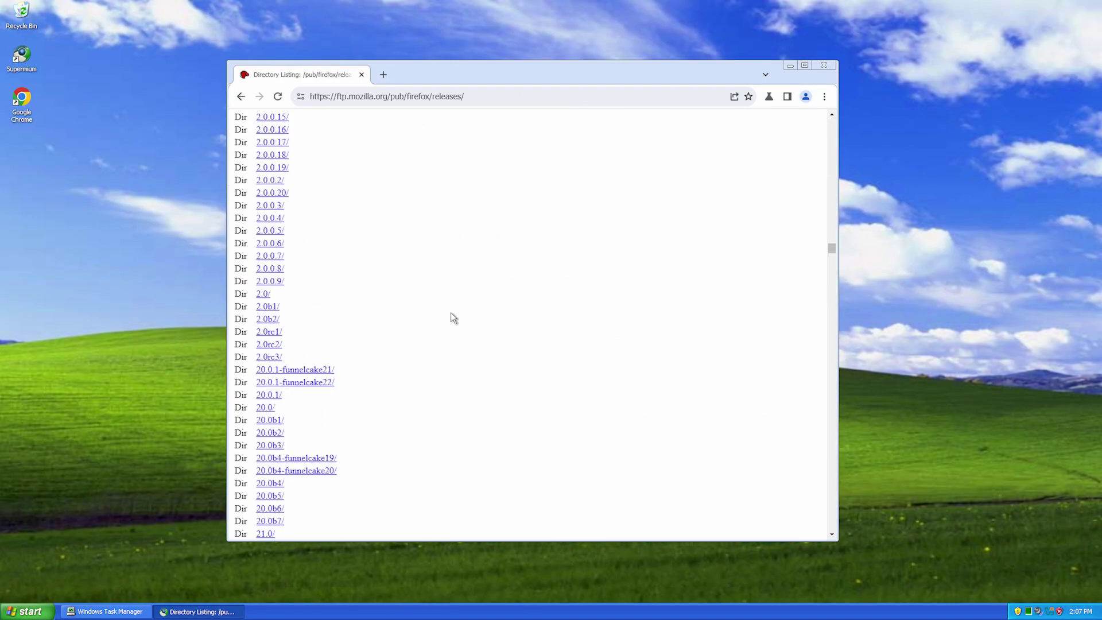
pyautogui.scroll(5, 274, 149)
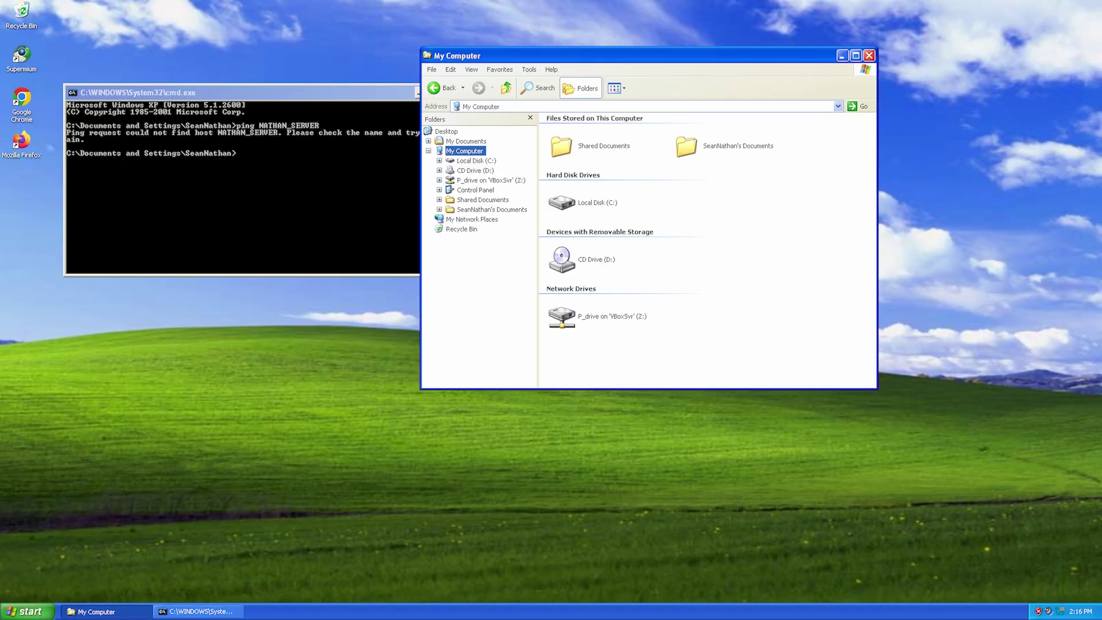
pyautogui.rightClick(587, 312)
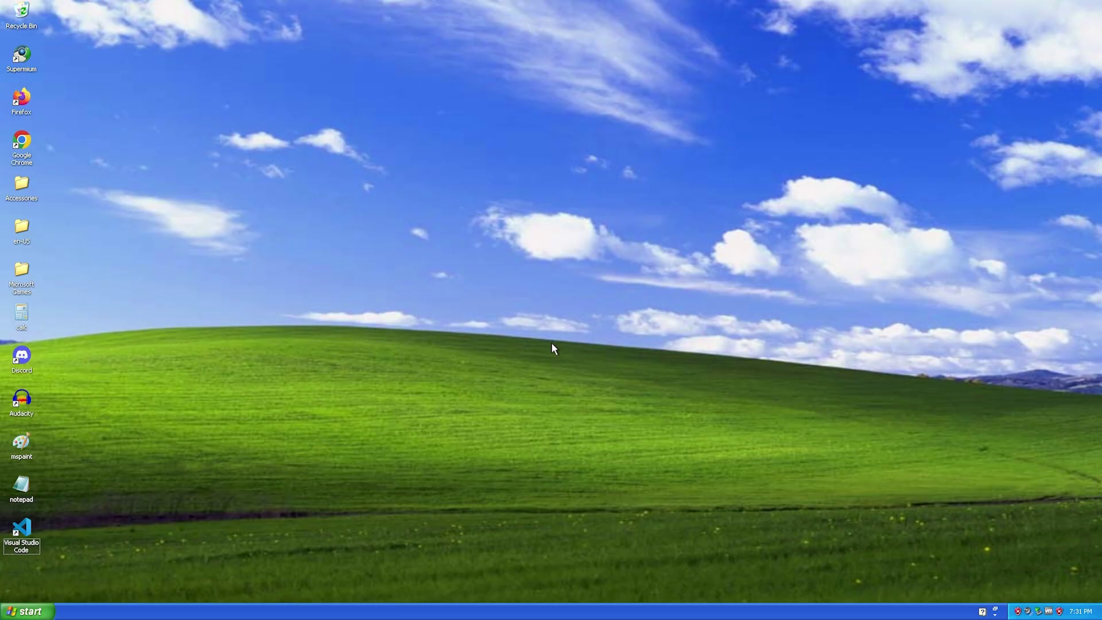
# Step: Run winver to check the Windows version details, and close the About Windows dialog
pyautogui.press('super+r')
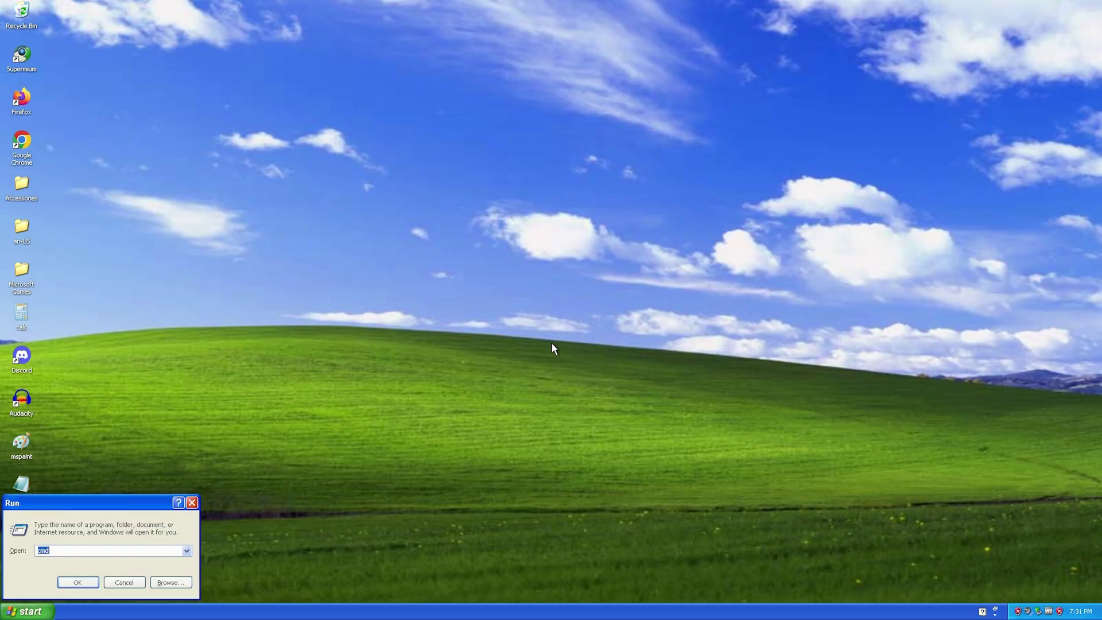
pyautogui.write('winver')
pyautogui.press('Return')
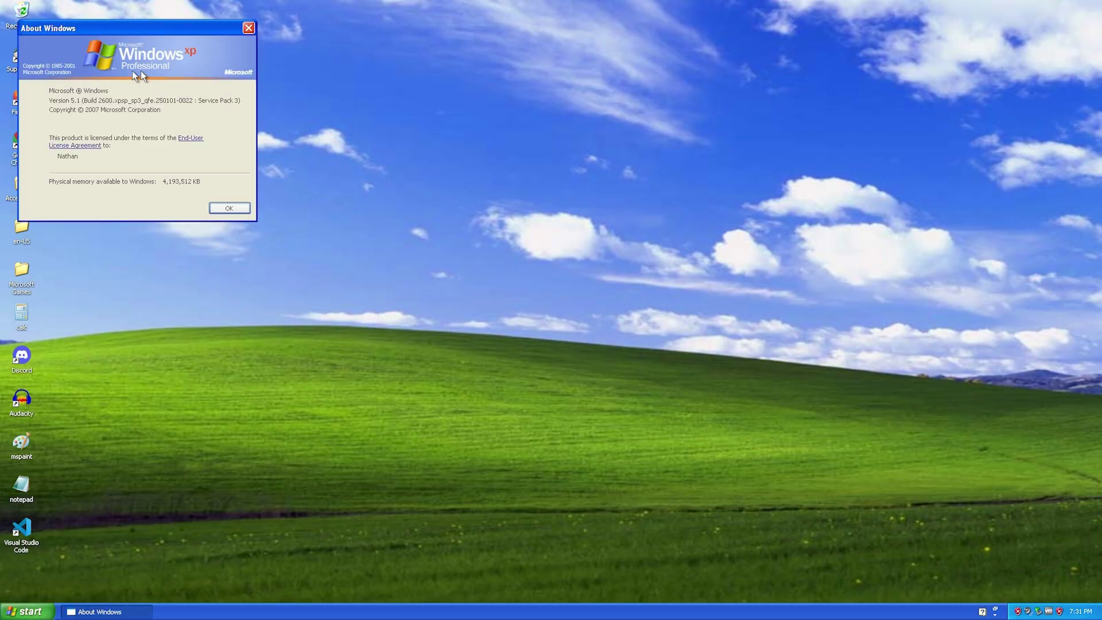
pyautogui.moveTo(73, 28); pyautogui.dragTo(605, 142)
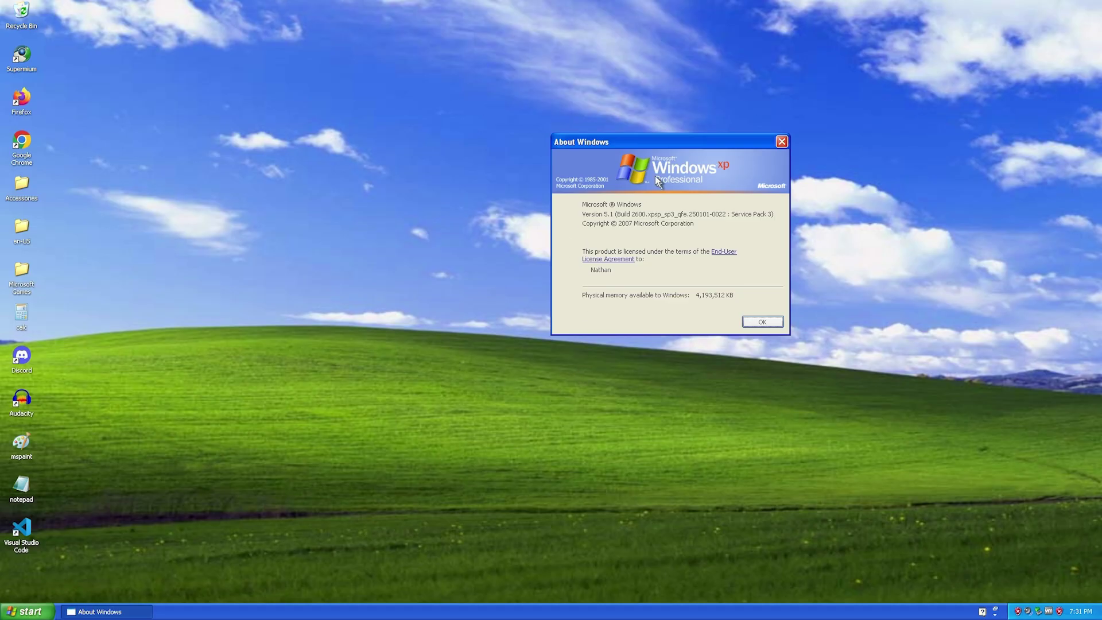
pyautogui.moveTo(661, 141); pyautogui.dragTo(618, 225)
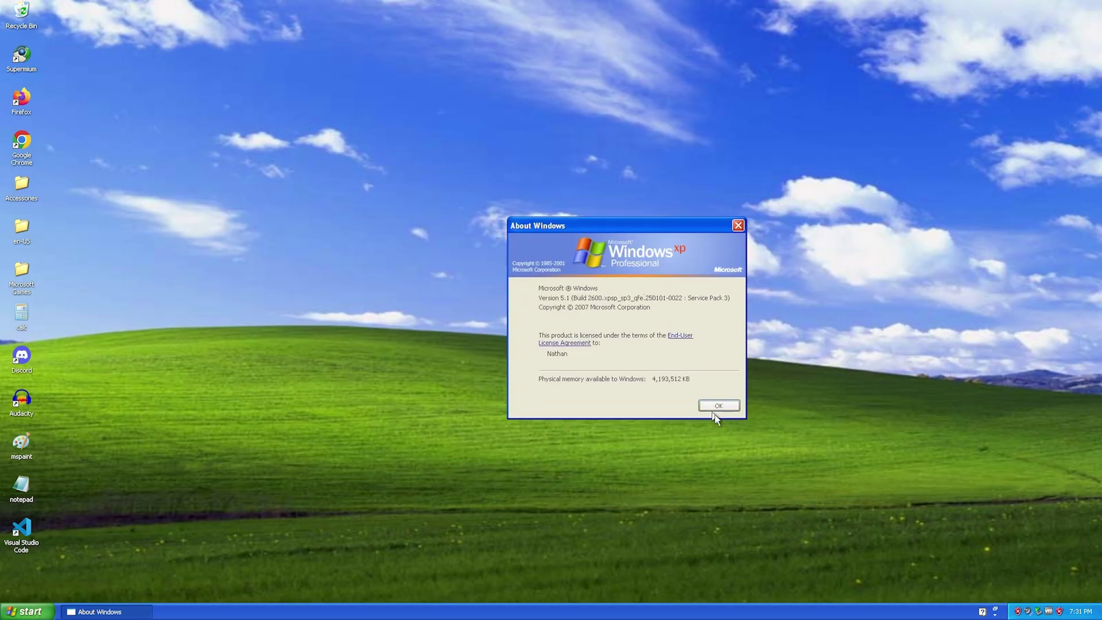
pyautogui.click(719, 405)
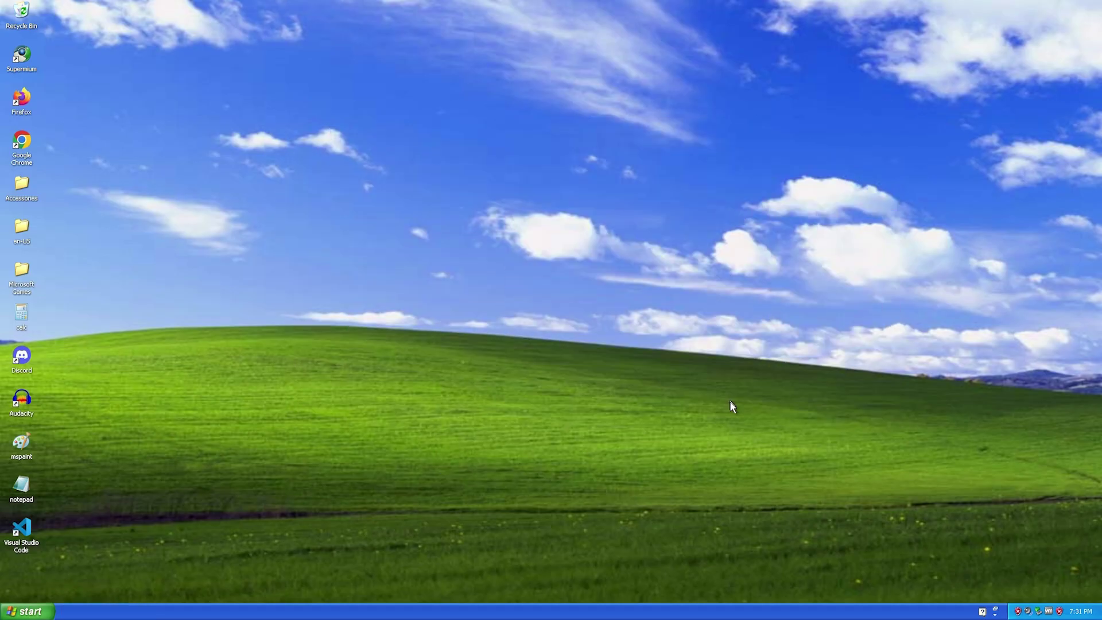
# Step: Examine the Windows edition, processor and memory details in System Properties, and close the dialog
pyautogui.rightClick(706, 611)
pyautogui.click(445, 469)
pyautogui.press('super+Pause')
pyautogui.moveTo(92, 46); pyautogui.dragTo(856, 143)
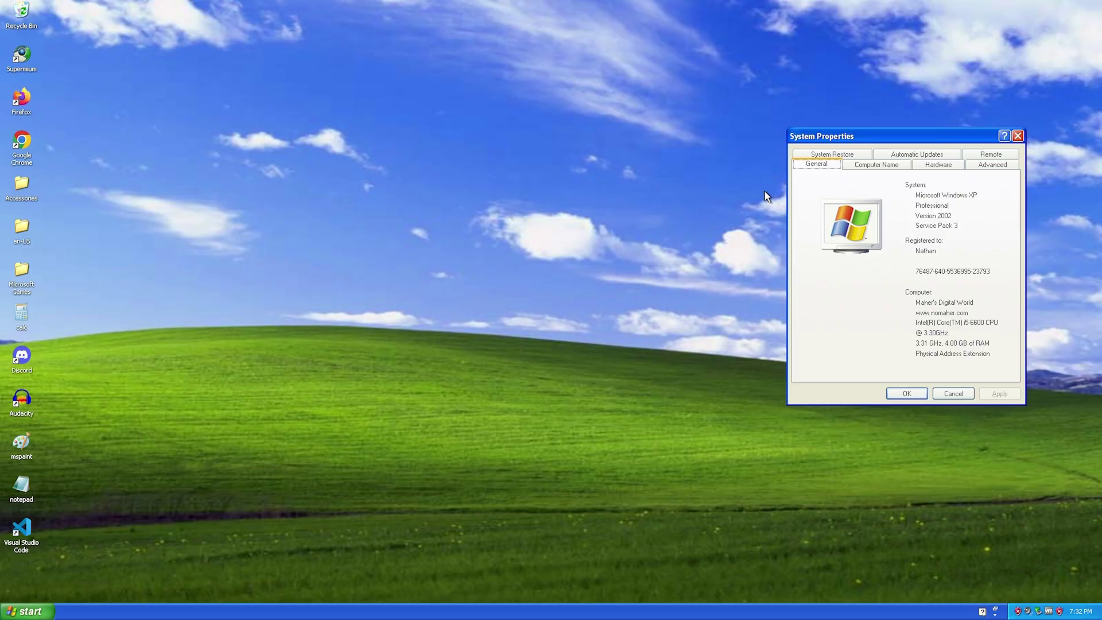
pyautogui.click(1017, 136)
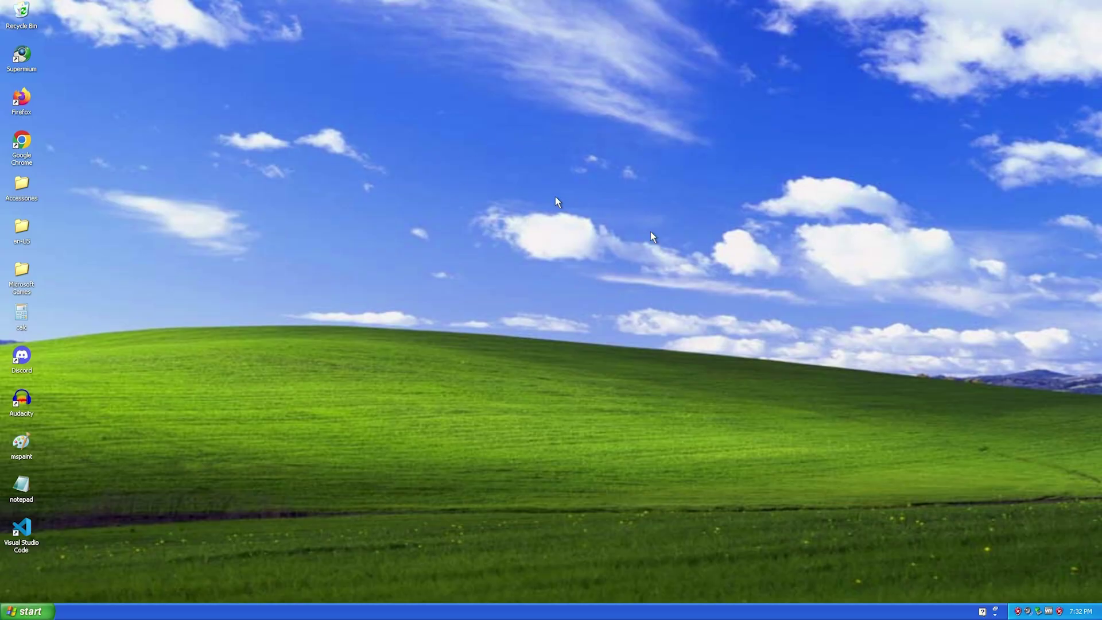
# Step: Launch Google Chrome and run winver to display the About Windows dialog beside the browser window
pyautogui.doubleClick(25, 148)
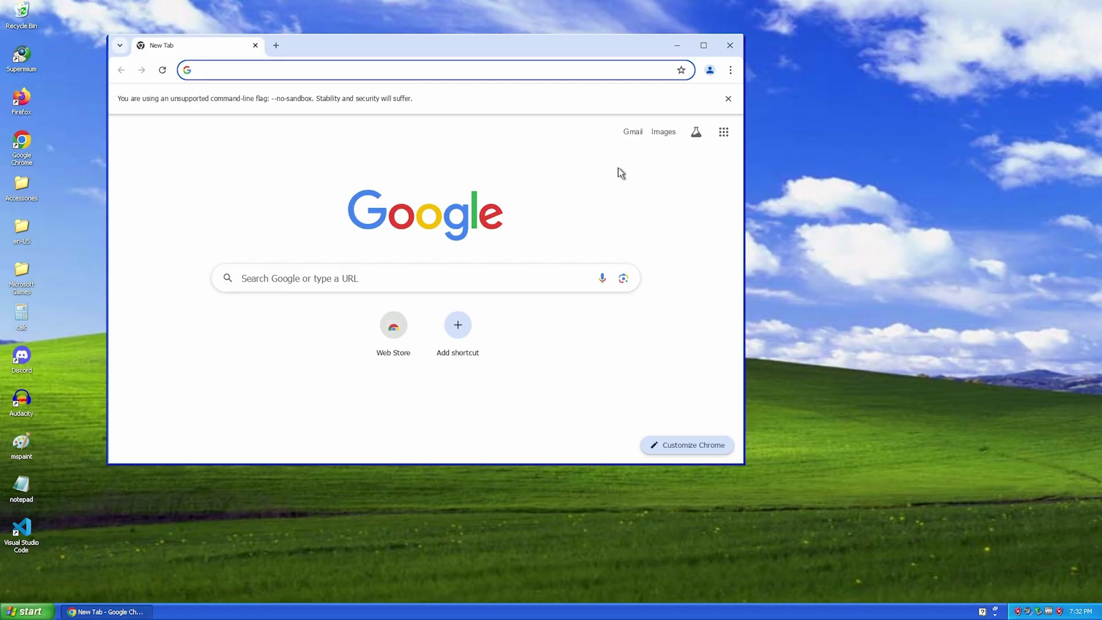
pyautogui.moveTo(470, 48); pyautogui.dragTo(807, 67)
pyautogui.press('super+r')
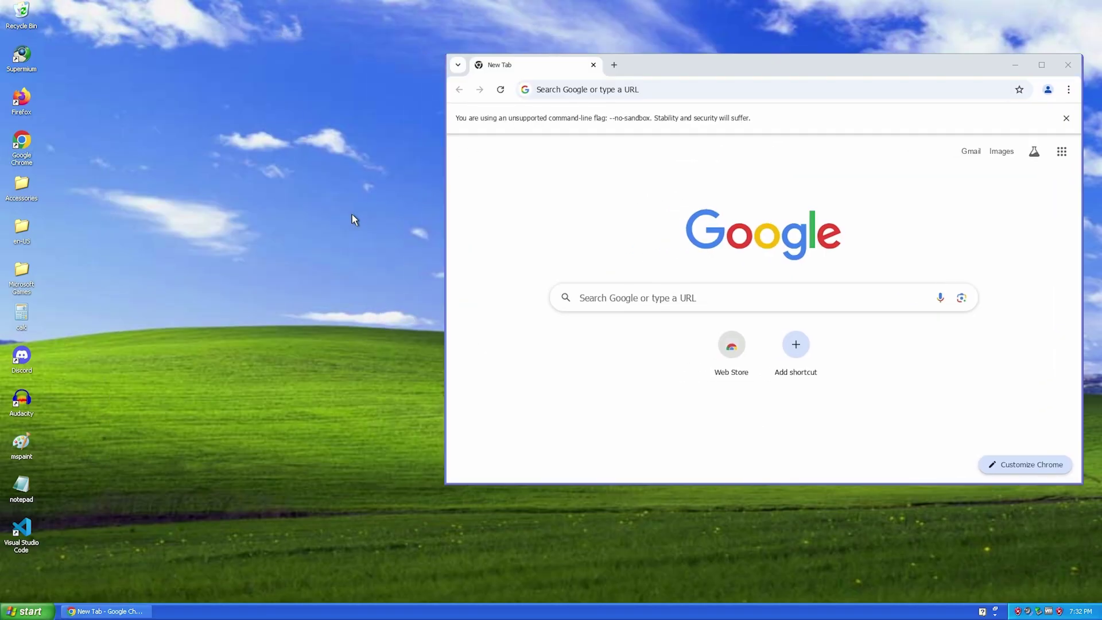
pyautogui.write('winver')
pyautogui.press('Return')
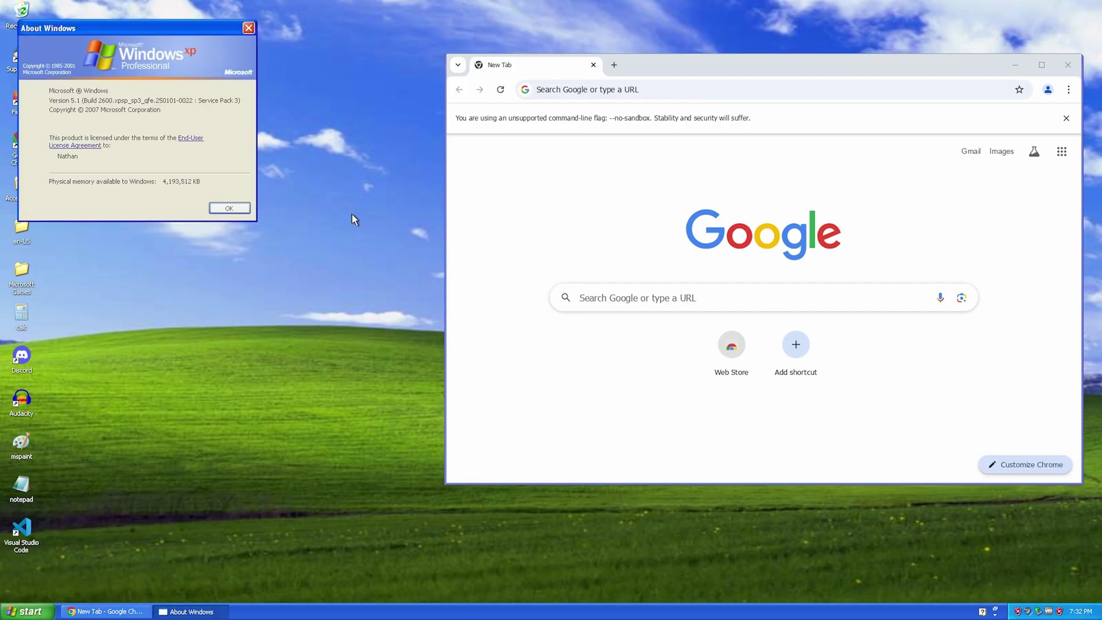
pyautogui.moveTo(190, 27); pyautogui.dragTo(304, 48)
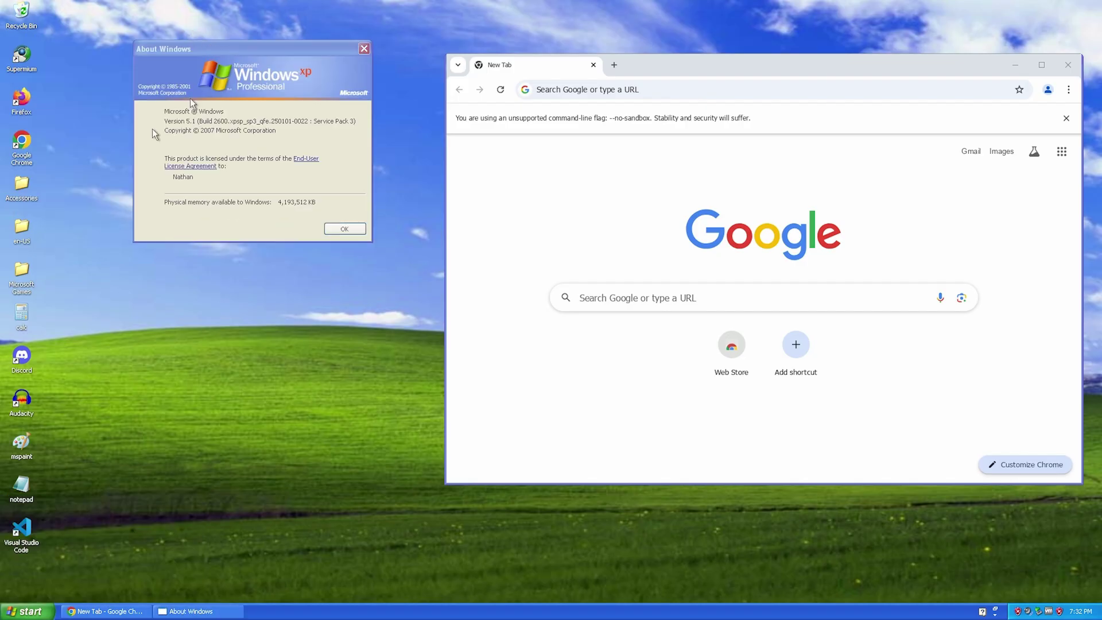
pyautogui.click(607, 87)
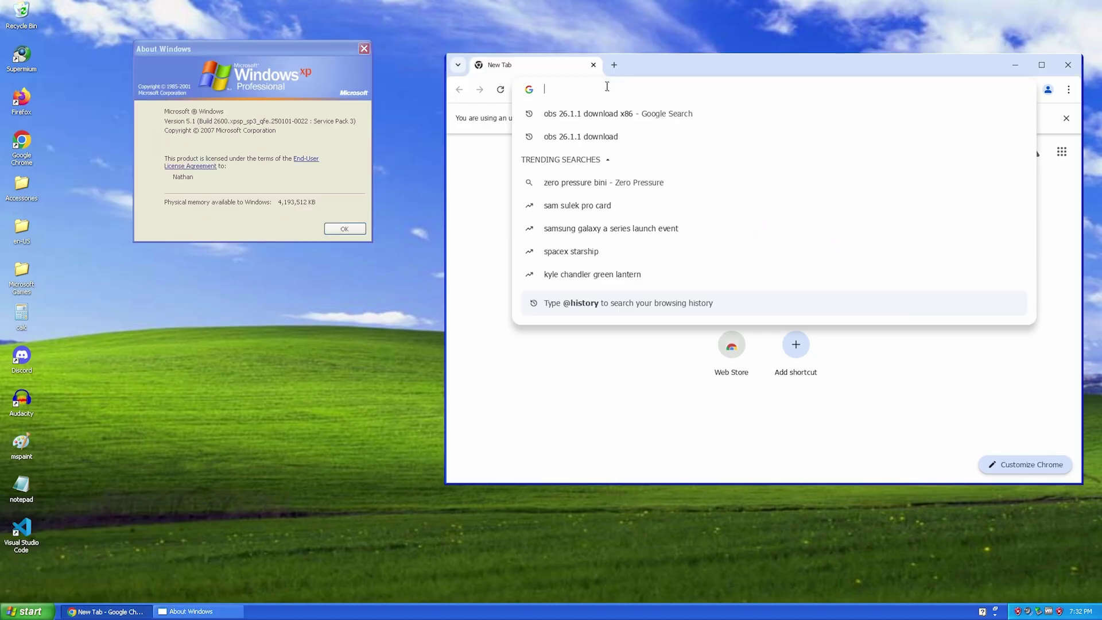
pyautogui.write('www.s')
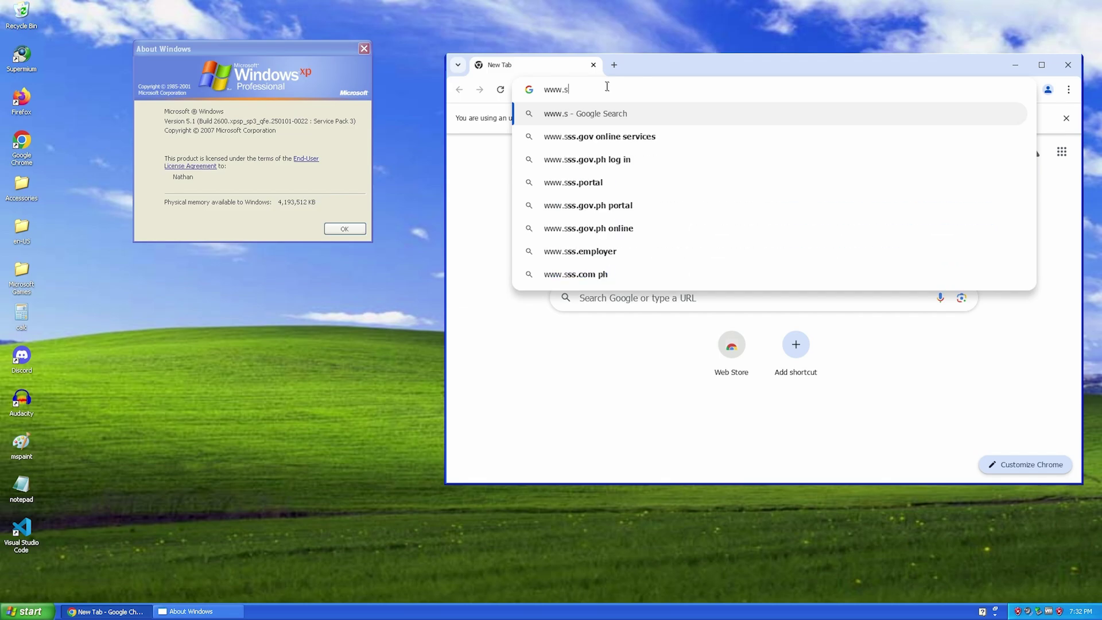
pyautogui.write('eannathan.site')
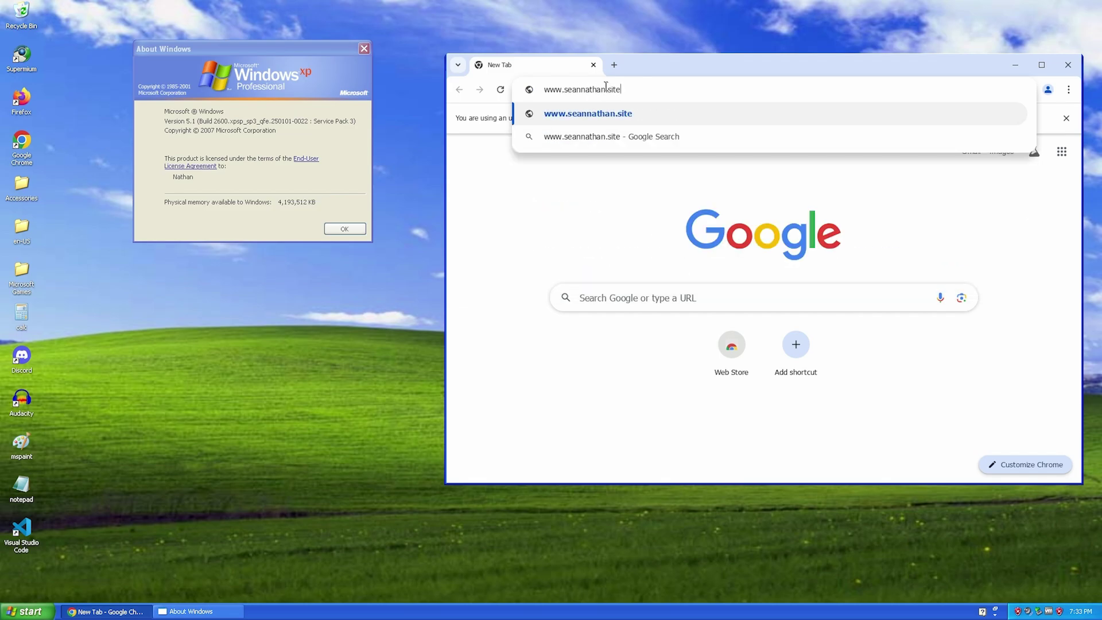
pyautogui.press('Return')
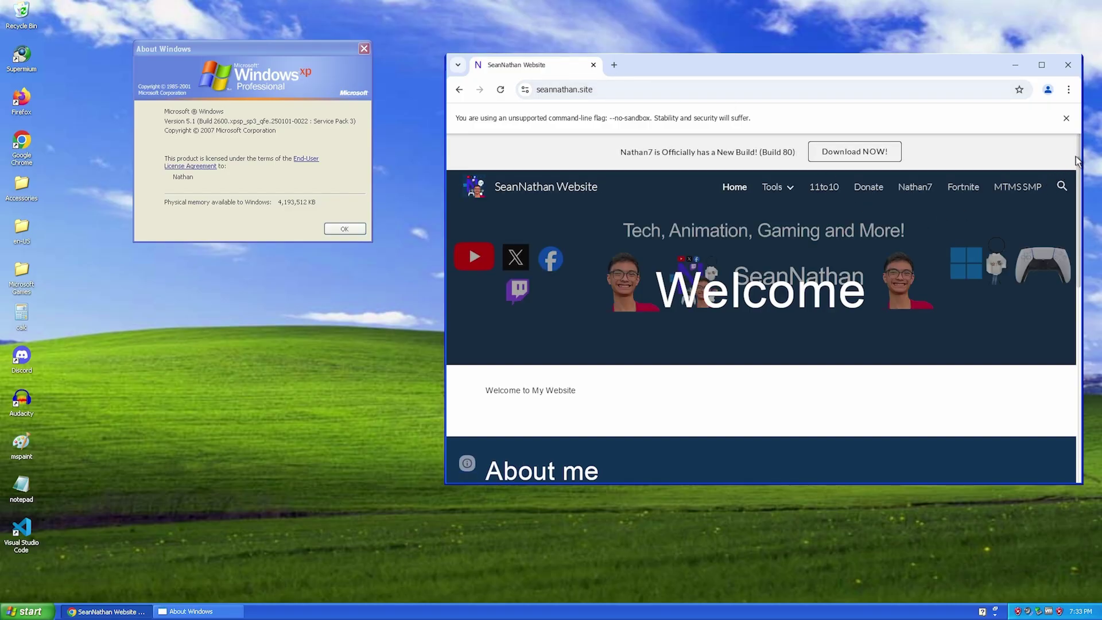
# Step: Open the Stickman Animation Season 2 YouTube playlist from the website and look through its videos
pyautogui.moveTo(1076, 161); pyautogui.dragTo(1055, 301)
pyautogui.click(585, 248)
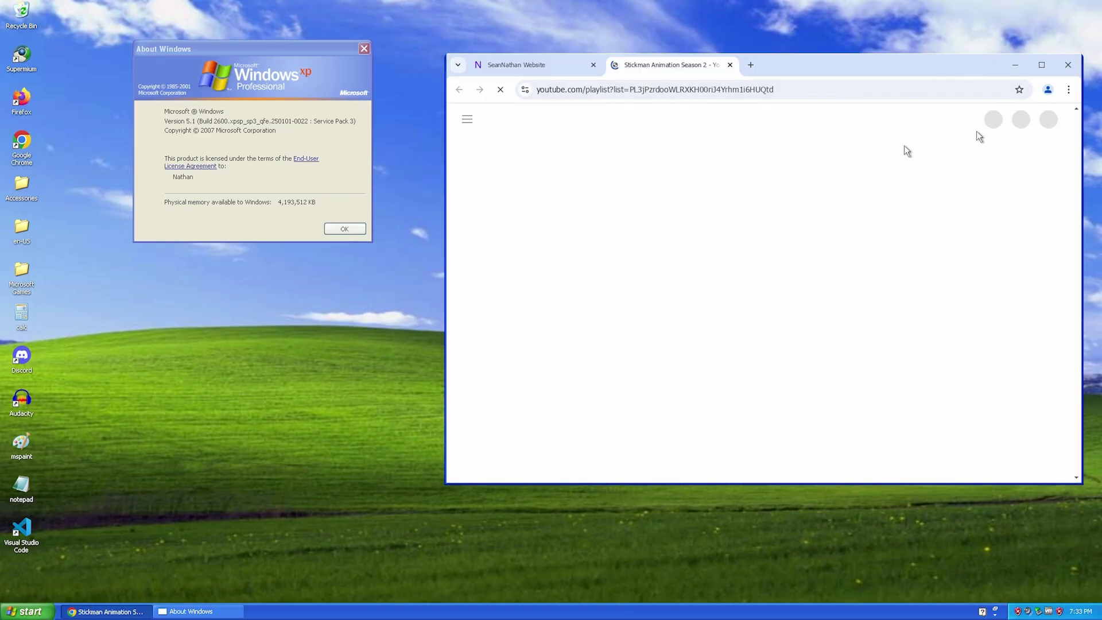
pyautogui.click(893, 17)
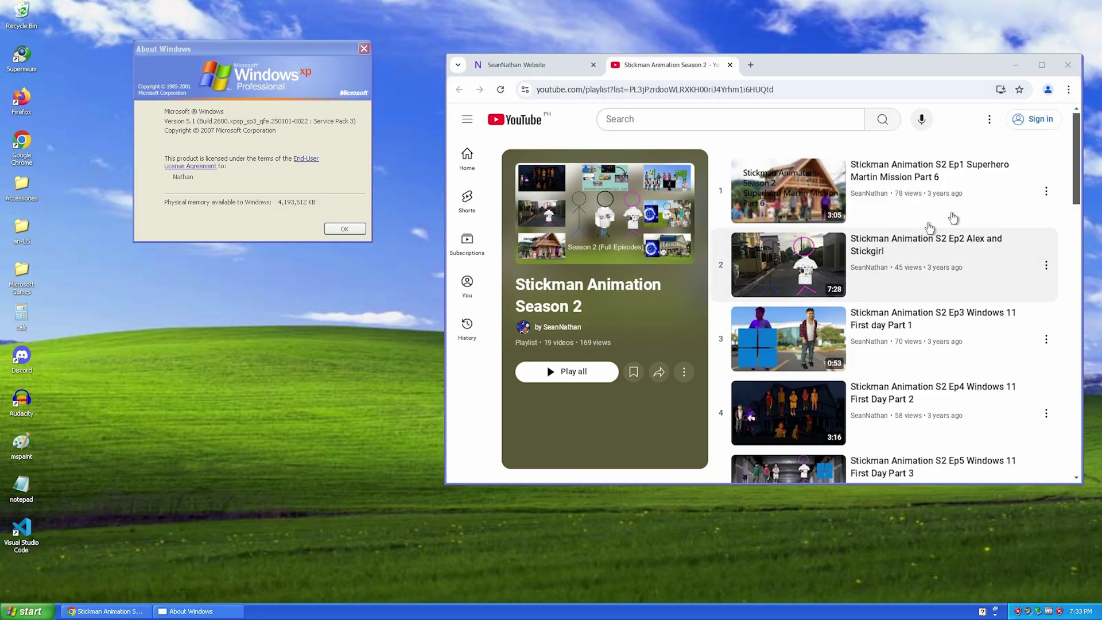
pyautogui.scroll(-4, 1065, 166)
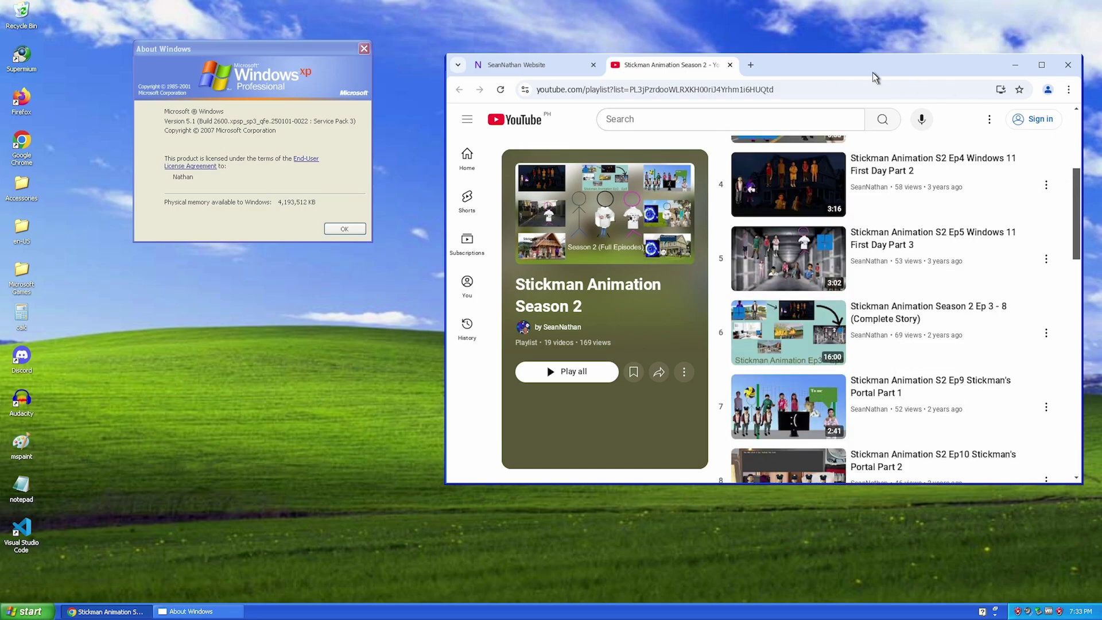
# Step: Shift the browser window slightly closer to the About Windows dialog, and test maximizing and restoring it
pyautogui.moveTo(870, 65); pyautogui.dragTo(847, 62)
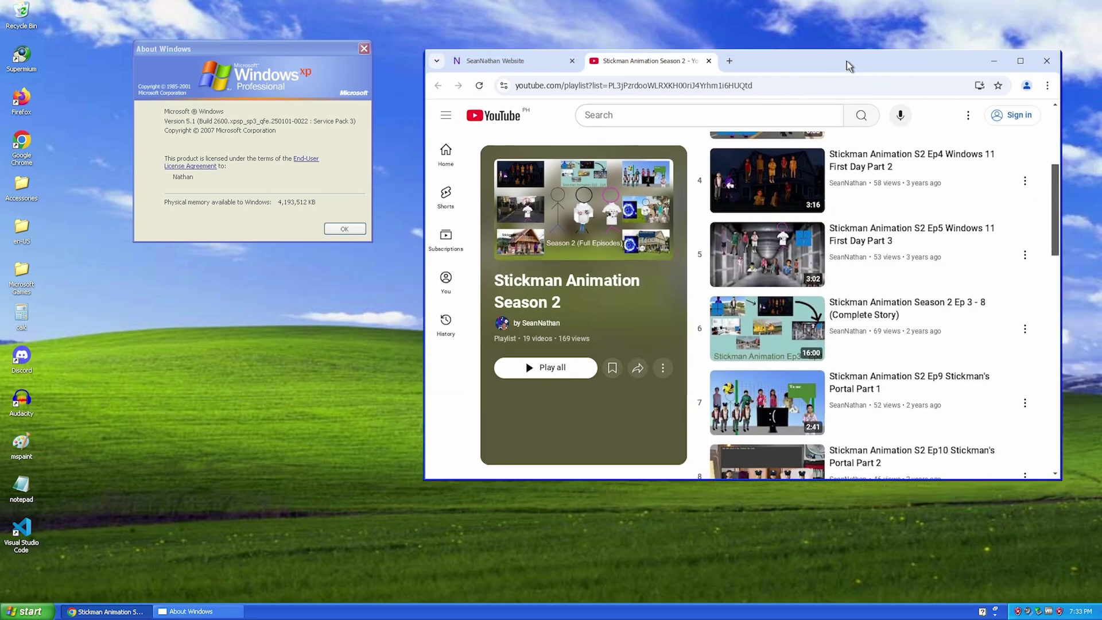
pyautogui.click(1020, 60)
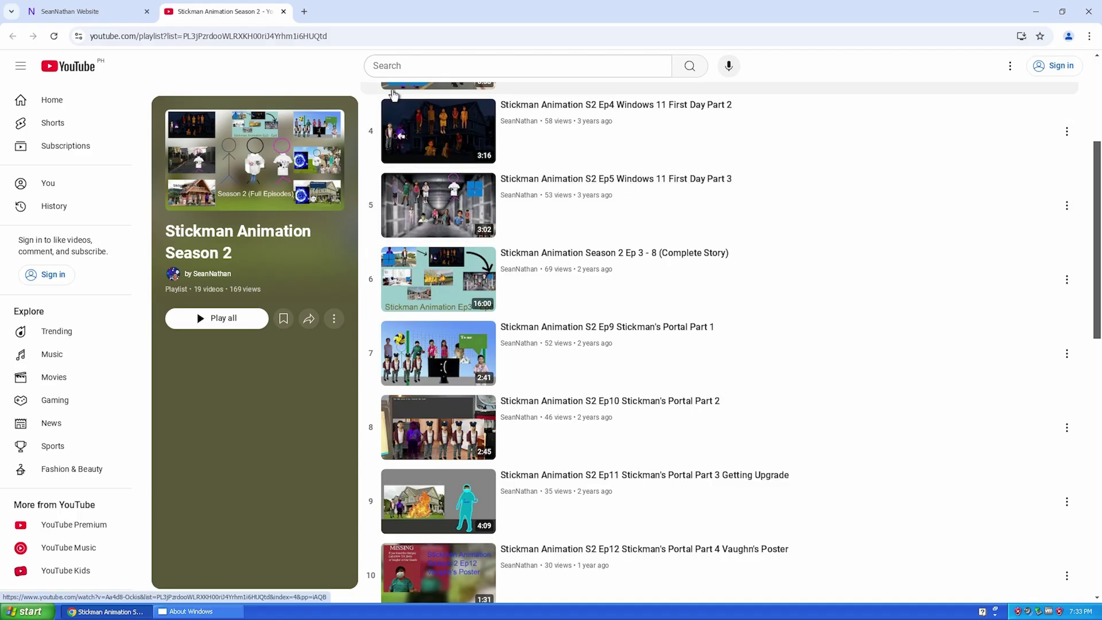
pyautogui.doubleClick(442, 6)
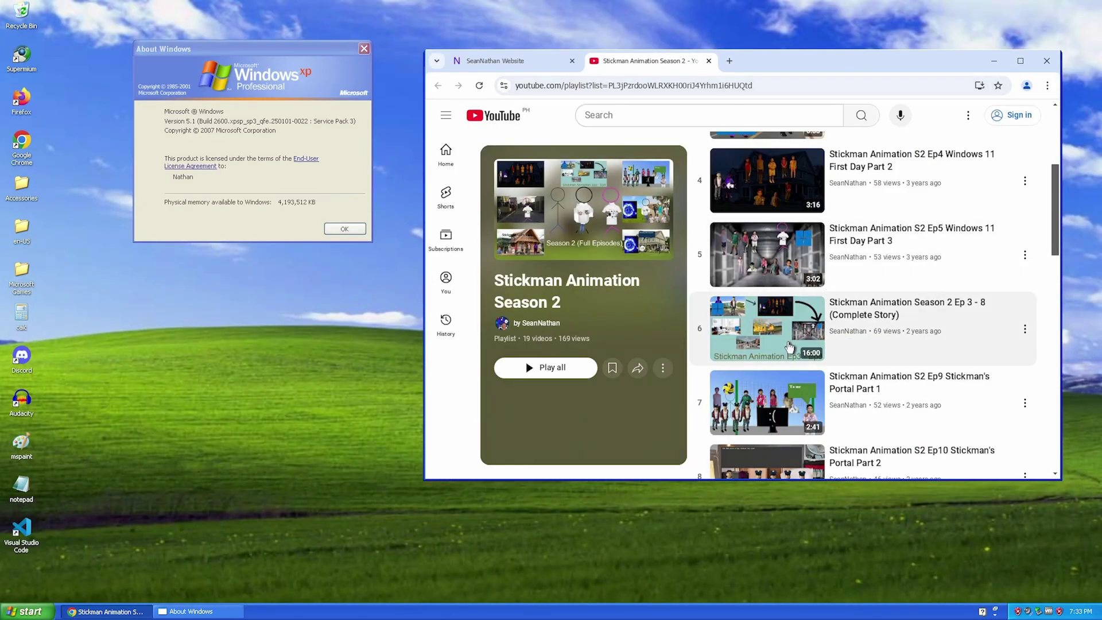
# Step: Play the playlist video "Stickman Animation Season 2 Ep 3 - 8 (Complete Story)" and set its quality to 1080p60
pyautogui.click(783, 341)
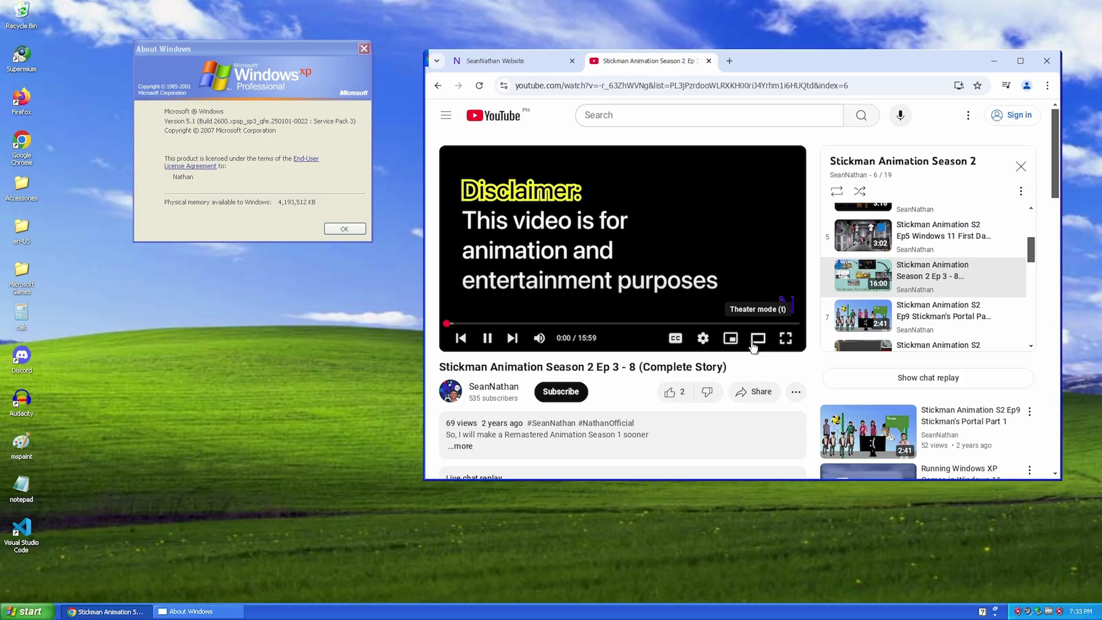
pyautogui.click(702, 338)
pyautogui.click(707, 304)
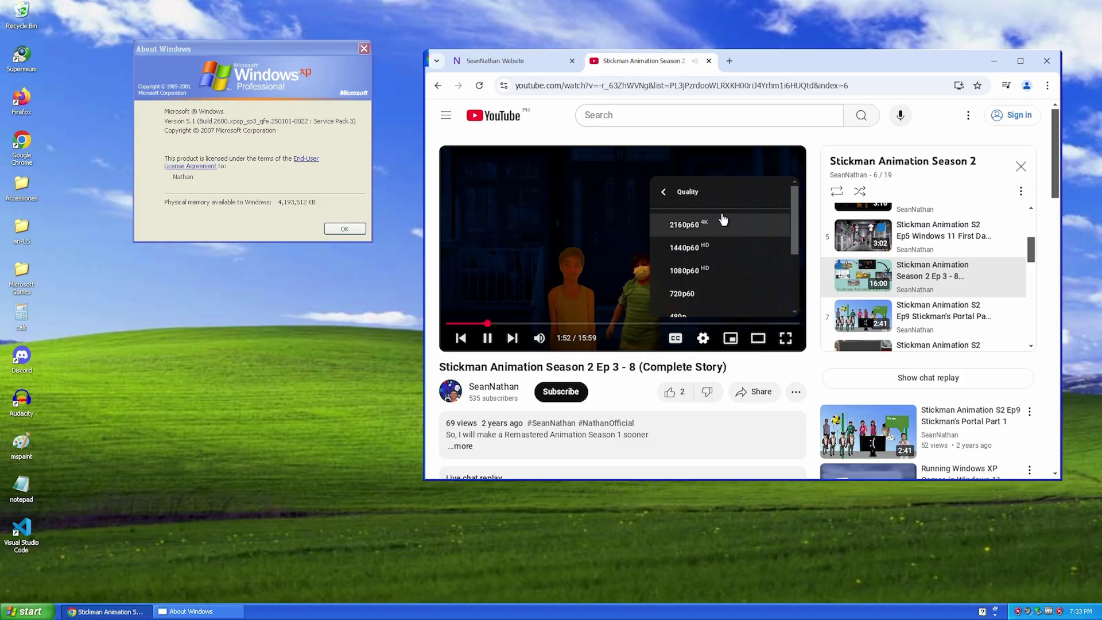
pyautogui.click(704, 280)
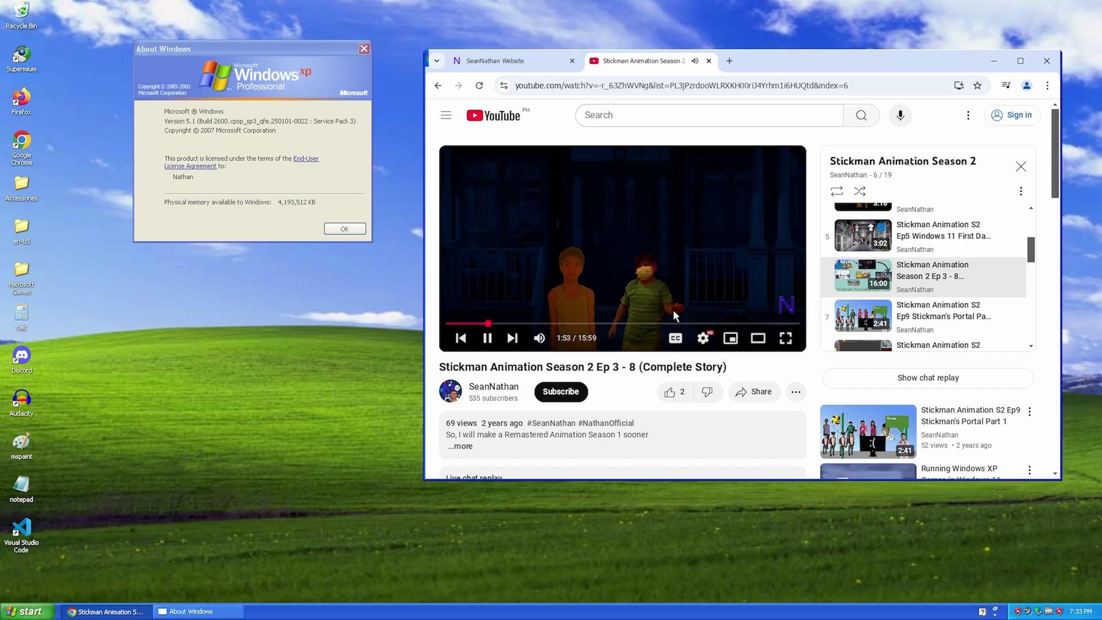
pyautogui.click(660, 247)
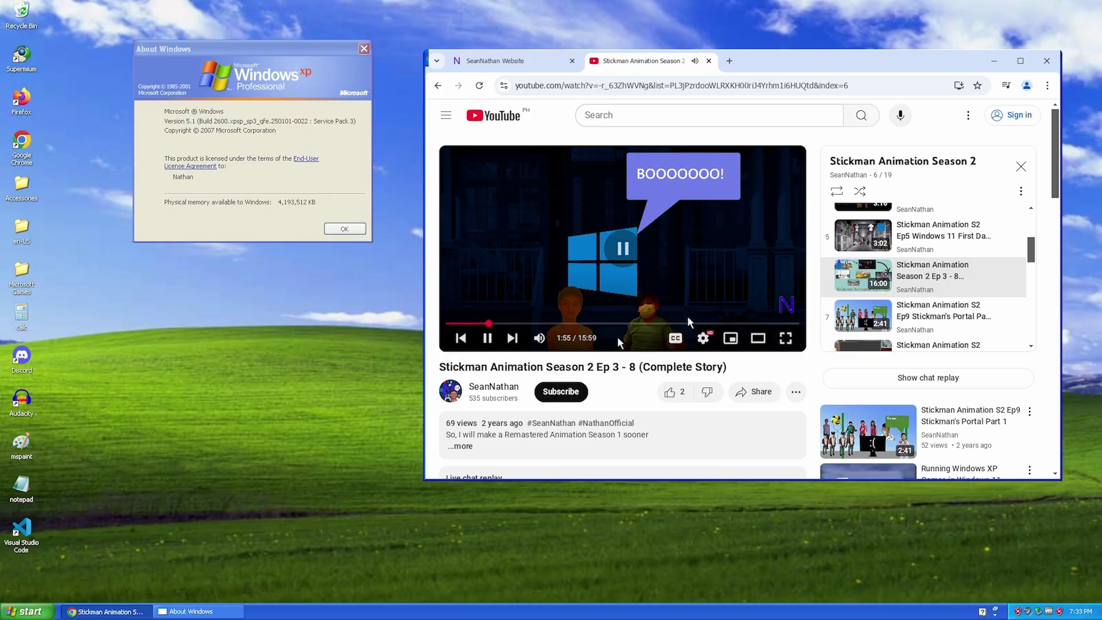
# Step: Close the video's tab and search Google for "html5 test" in a new tab
pyautogui.click(708, 60)
pyautogui.moveTo(724, 65); pyautogui.dragTo(685, 74)
pyautogui.click(554, 71)
pyautogui.write('html54')
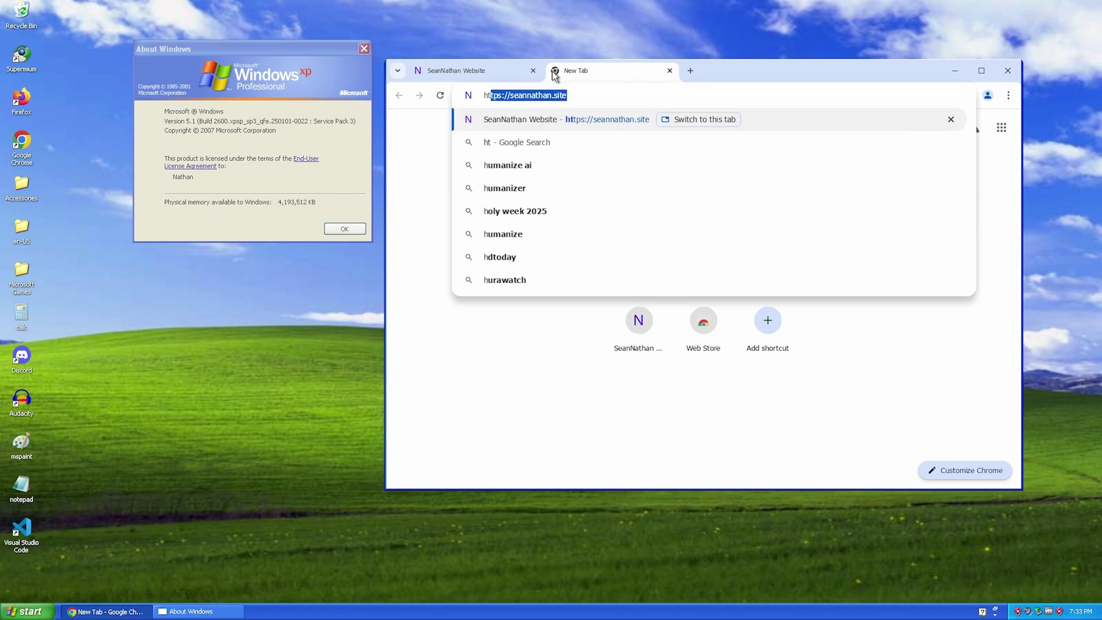
pyautogui.write('test')
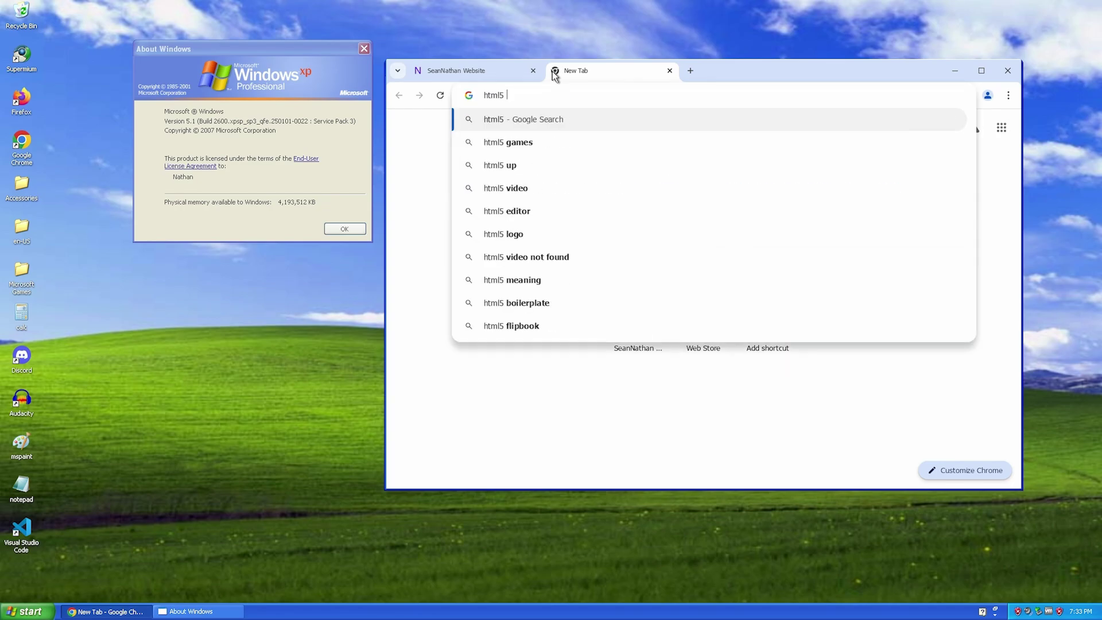
pyautogui.press('Return')
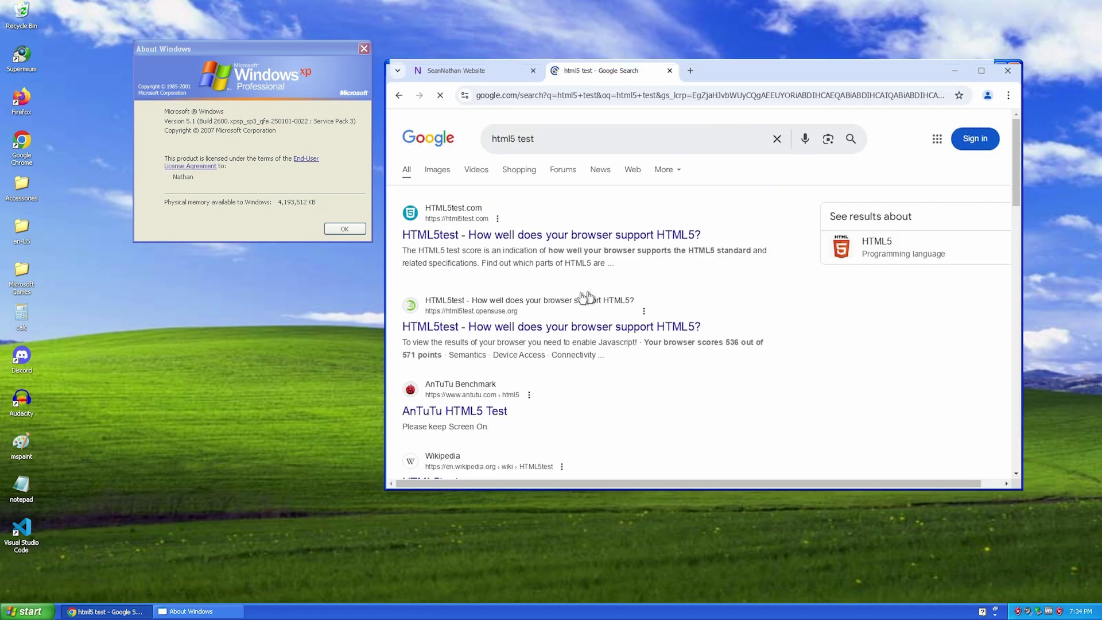
# Step: Run the browser test at html5test.opensuse.org from the search results and unblock Google Chrome in Windows Firewall
pyautogui.click(465, 240)
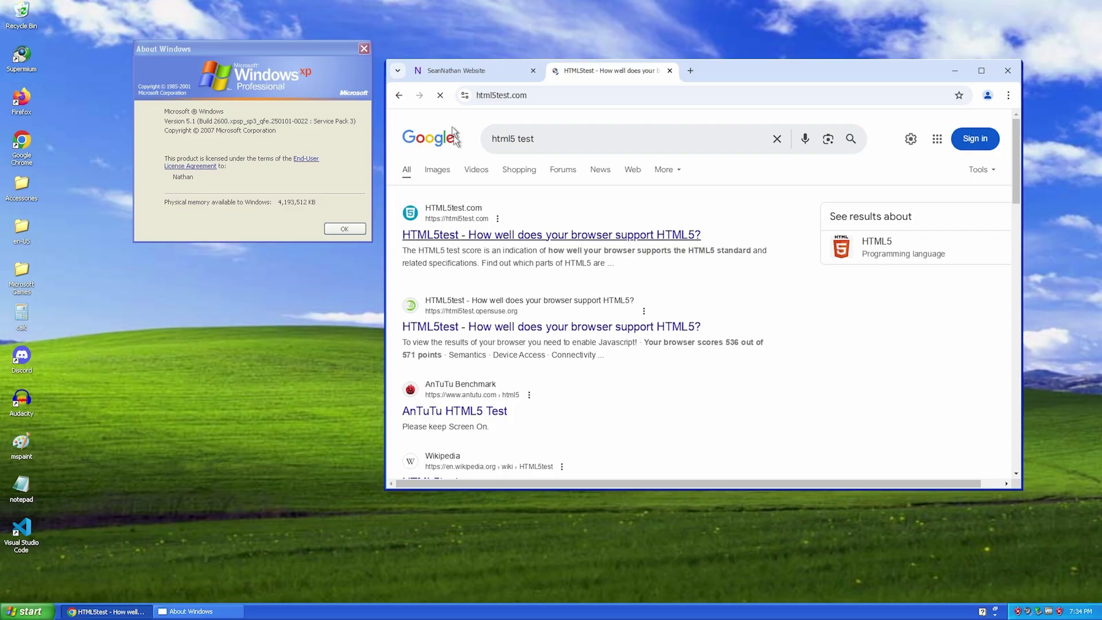
pyautogui.click(399, 95)
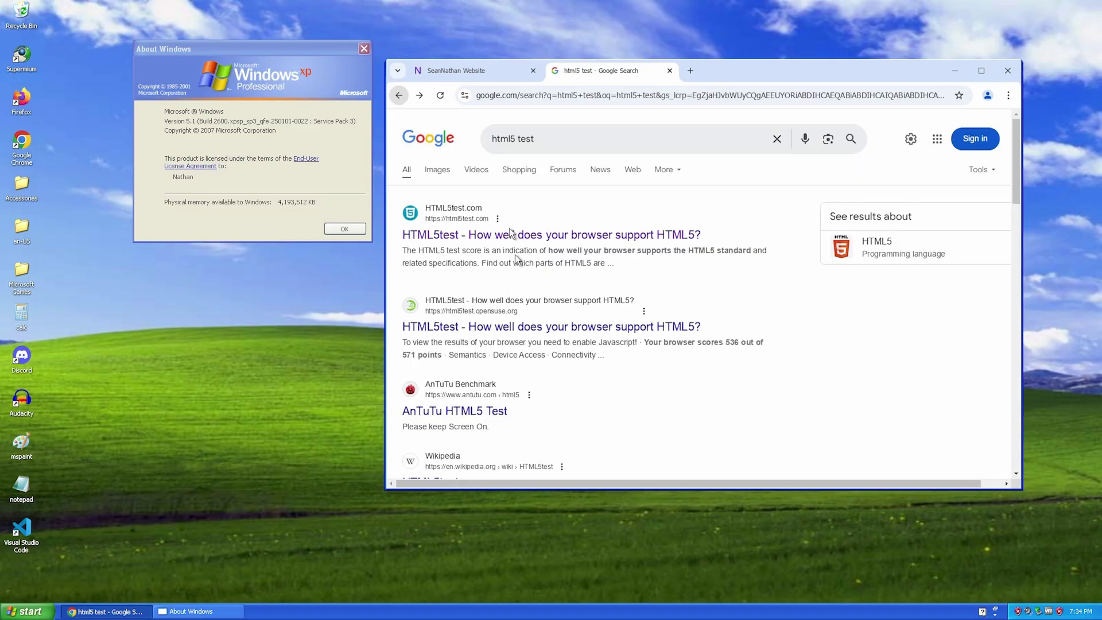
pyautogui.click(519, 327)
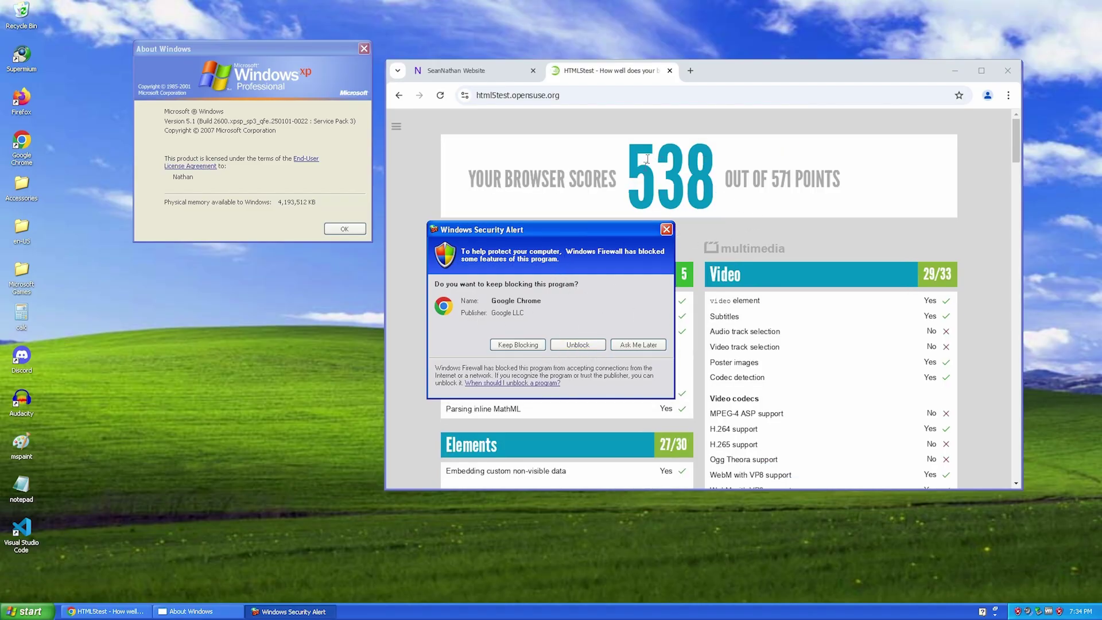
pyautogui.click(562, 347)
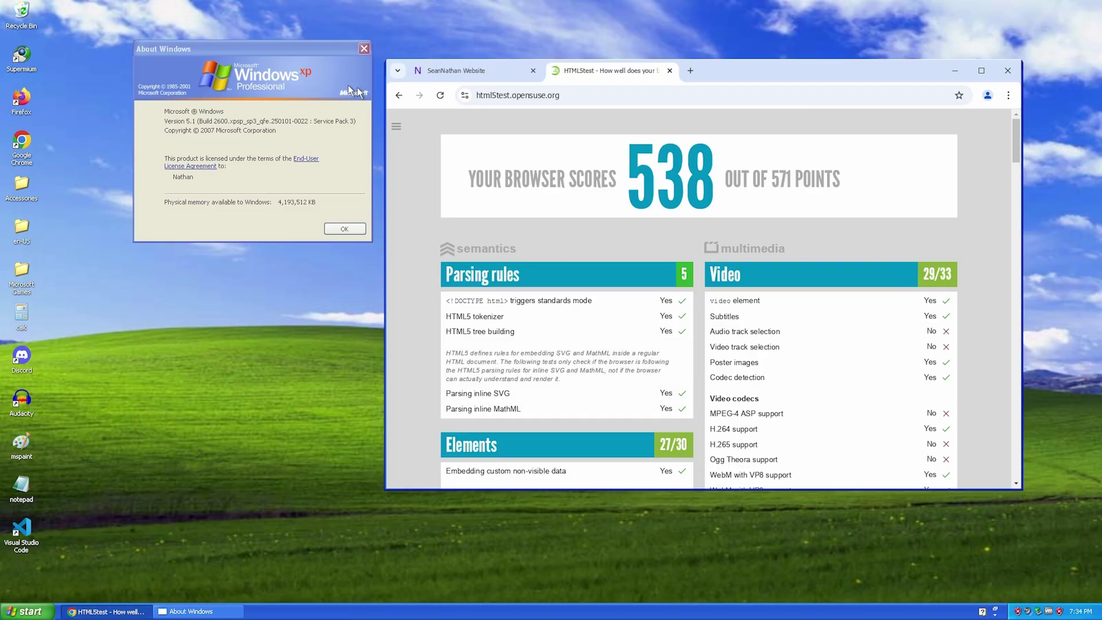
# Step: Reposition the About Windows dialog and the browser window, close the dialog, and move the browser toward the middle of the desktop
pyautogui.moveTo(172, 49); pyautogui.dragTo(151, 172)
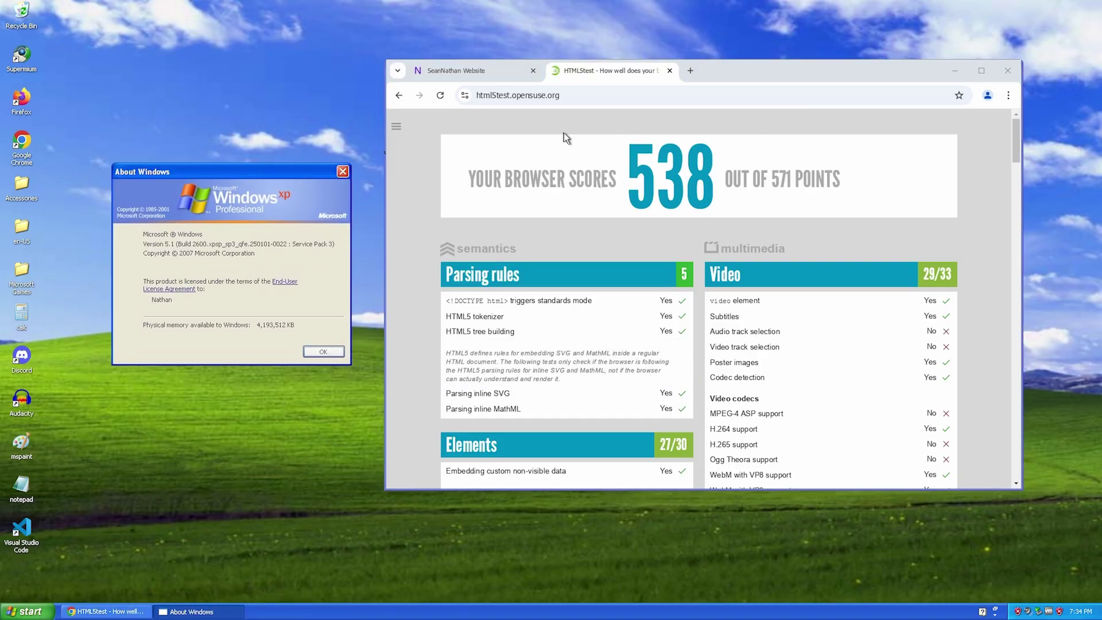
pyautogui.moveTo(749, 72); pyautogui.dragTo(719, 49)
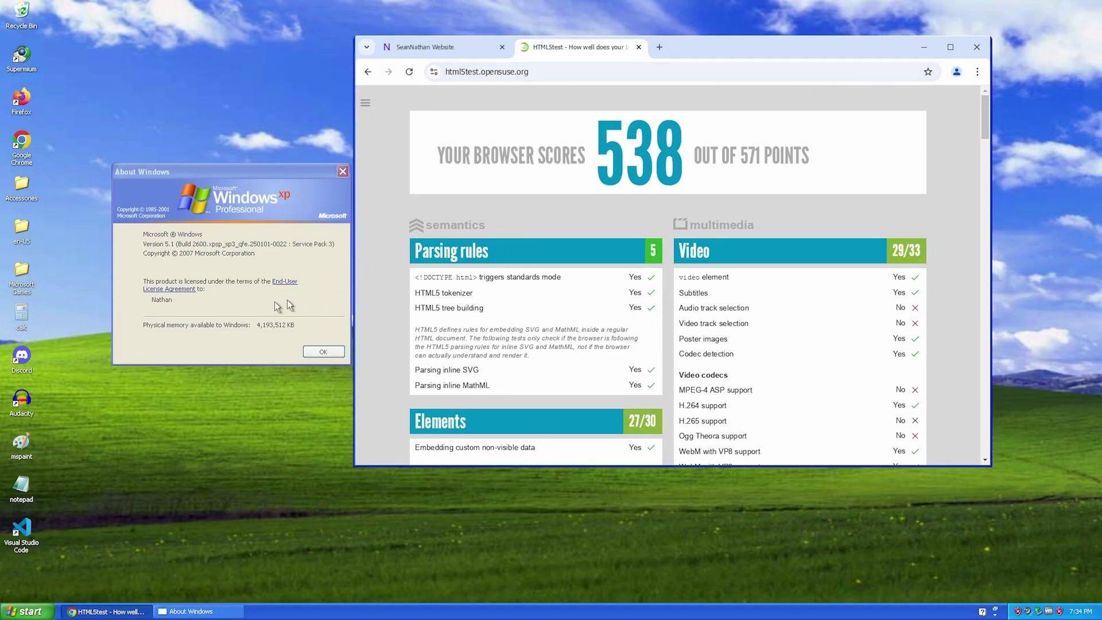
pyautogui.click(342, 171)
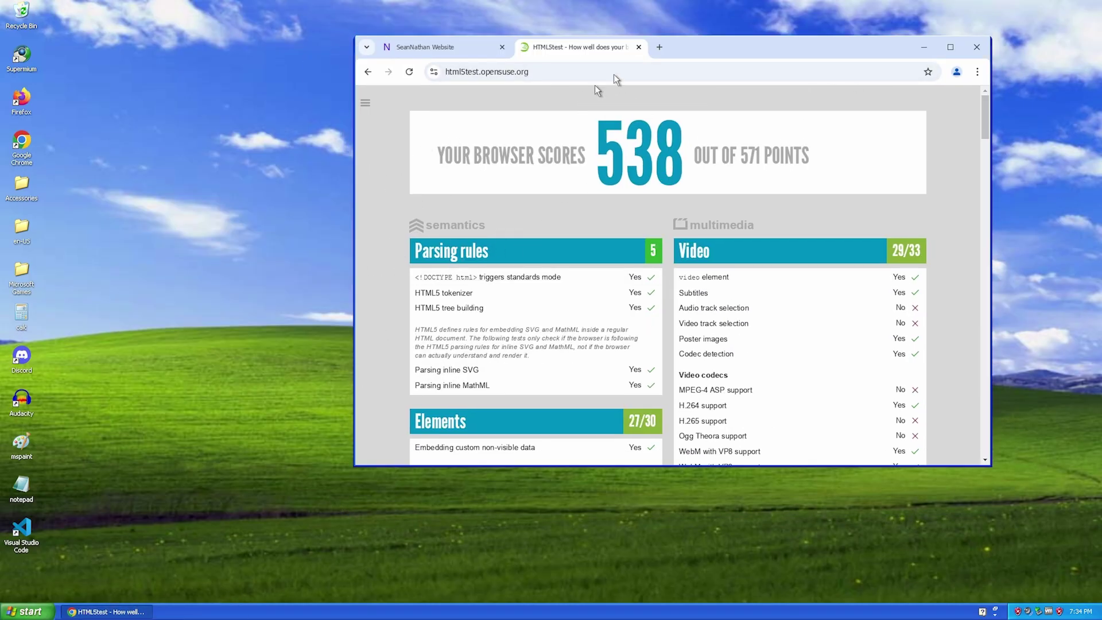
pyautogui.moveTo(743, 45); pyautogui.dragTo(661, 120)
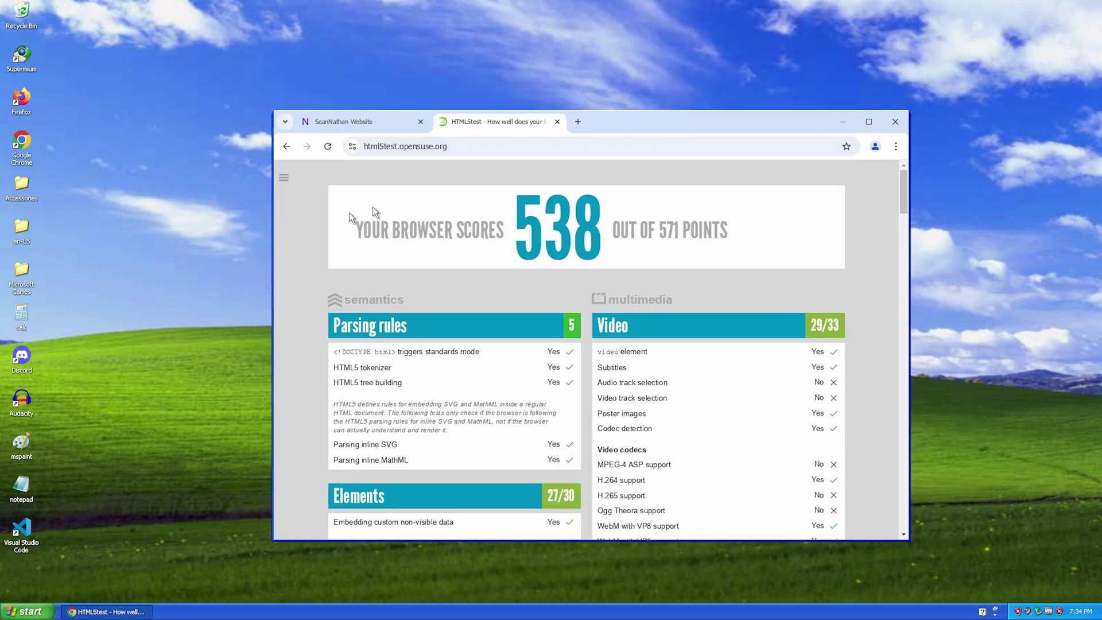
# Step: Open the About Chrome settings page to check the browser version
pyautogui.click(896, 147)
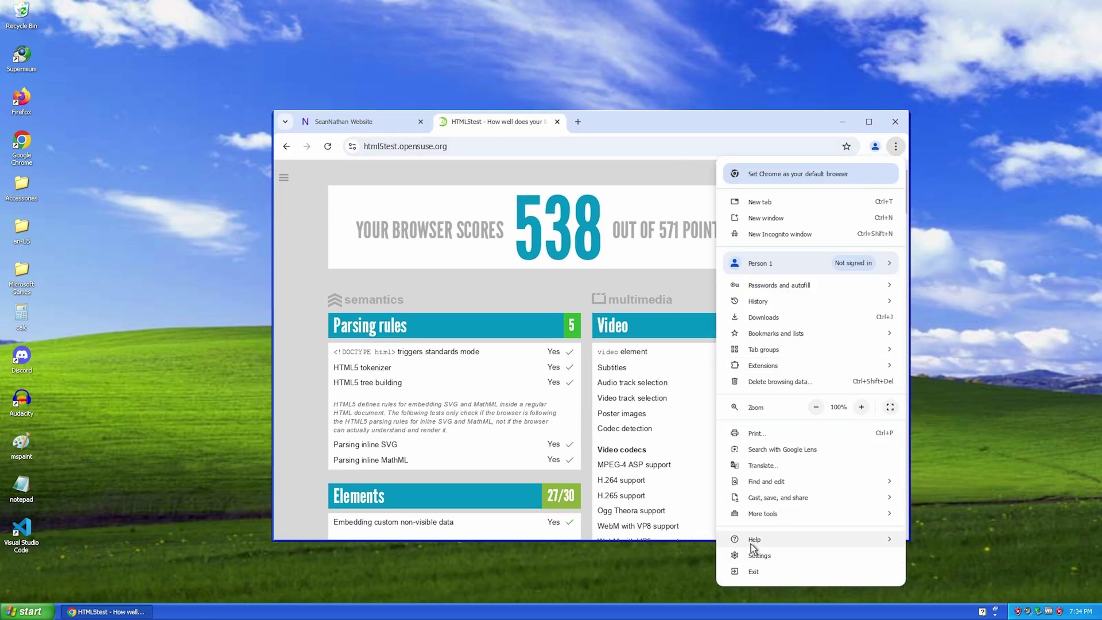
pyautogui.moveTo(751, 543)
pyautogui.click(950, 534)
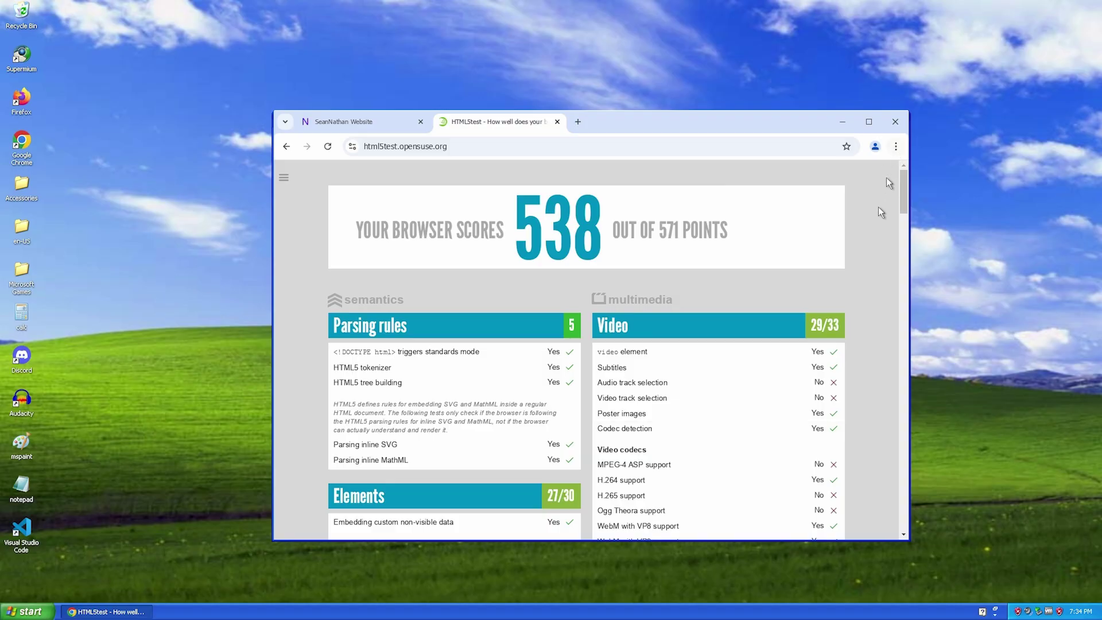
pyautogui.click(895, 146)
pyautogui.click(967, 534)
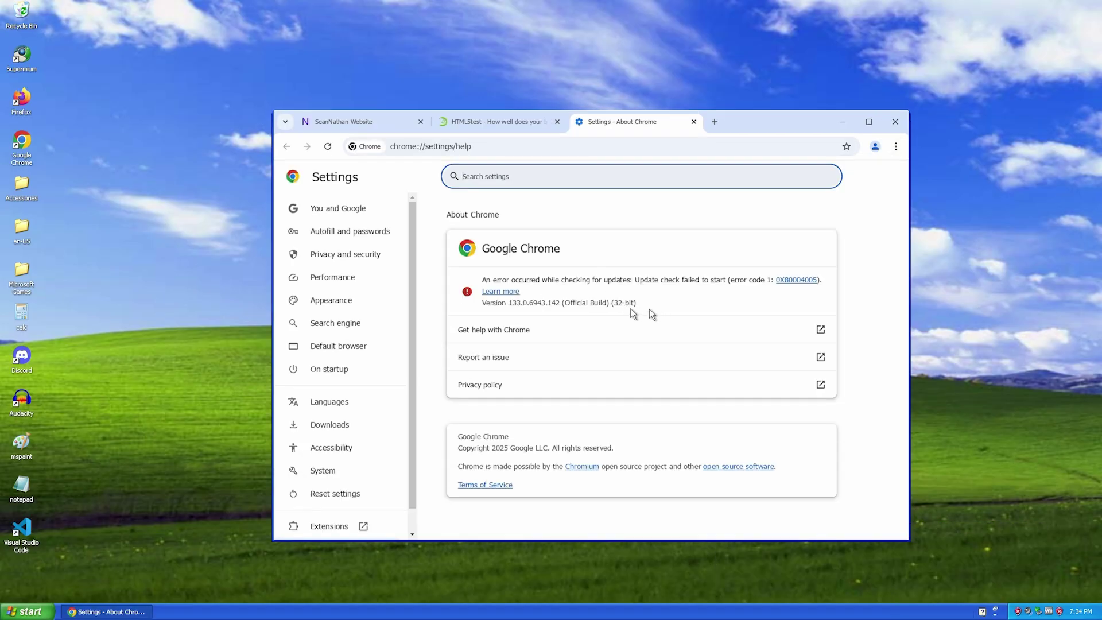
# Step: Highlight the version details and the copyright line on the About Chrome page, and close the browser
pyautogui.moveTo(652, 313); pyautogui.dragTo(463, 304)
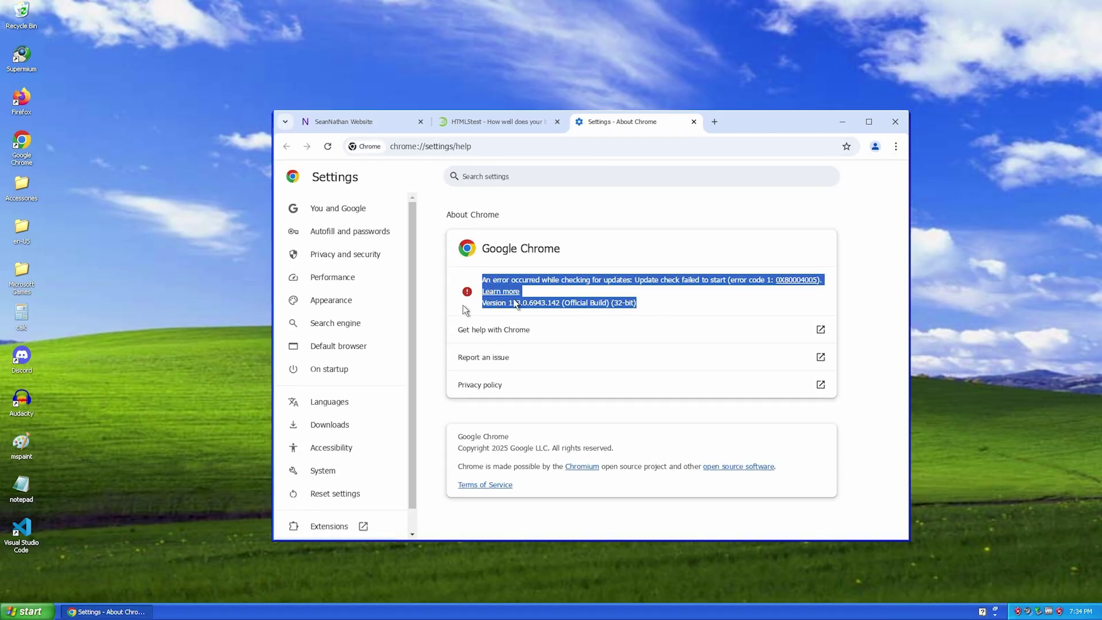
pyautogui.click(609, 283)
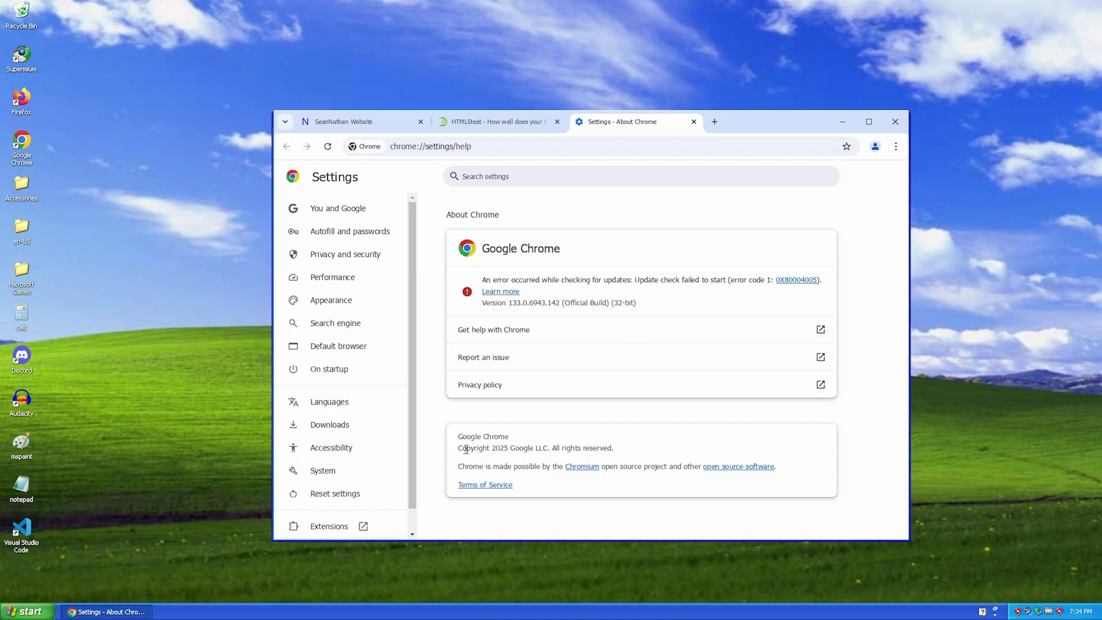
pyautogui.moveTo(462, 448); pyautogui.dragTo(529, 476)
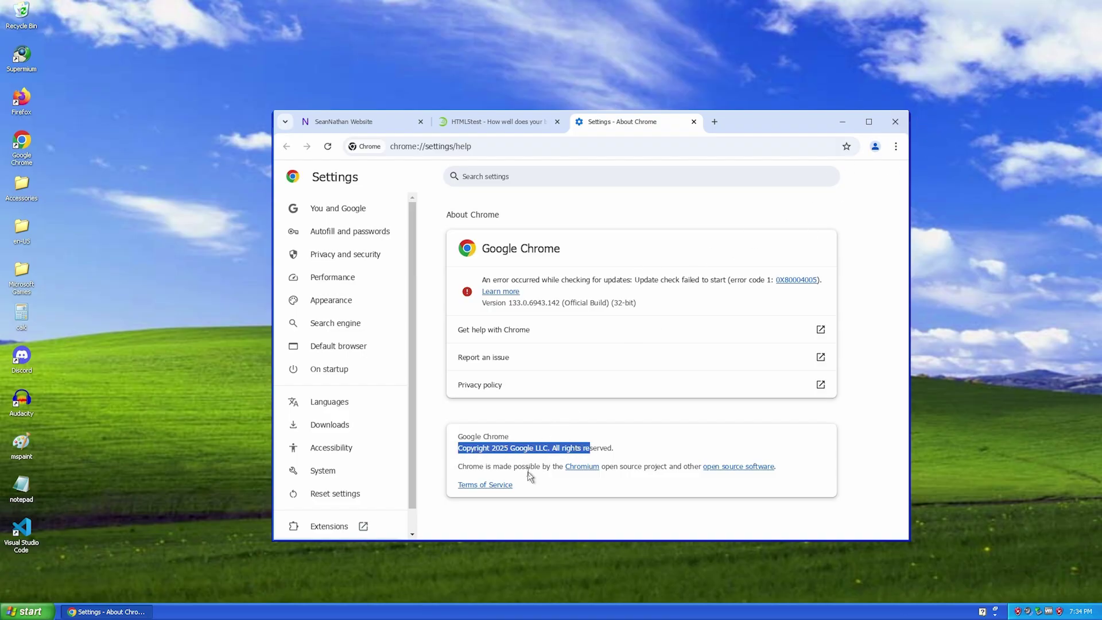
pyautogui.click(896, 122)
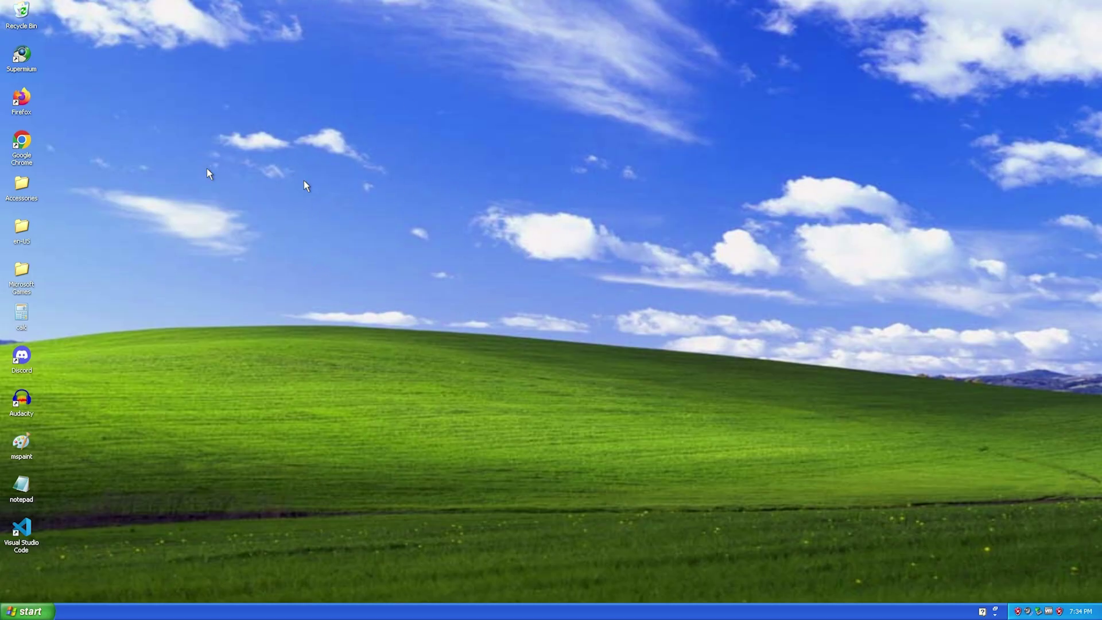
pyautogui.doubleClick(27, 101)
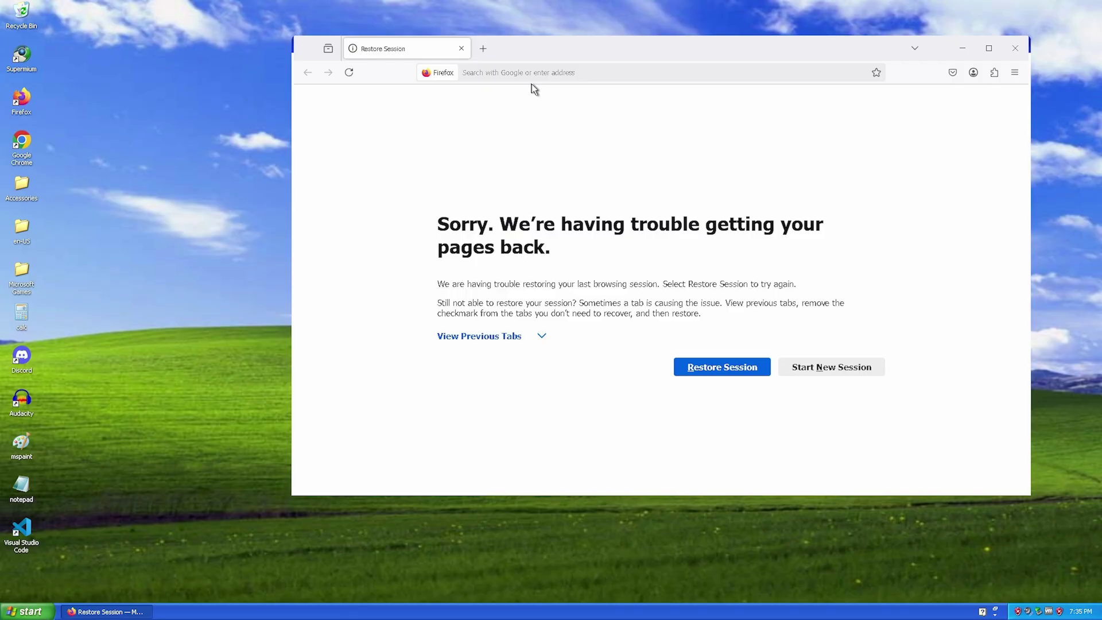
pyautogui.click(512, 71)
pyautogui.write('www.')
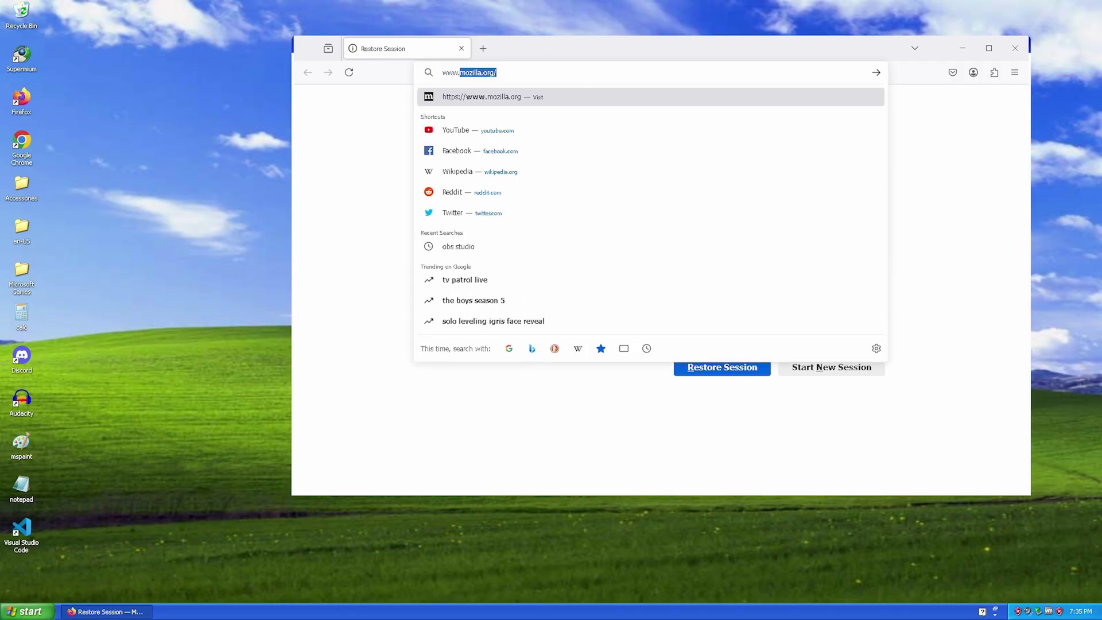
pyautogui.write('seannathan')
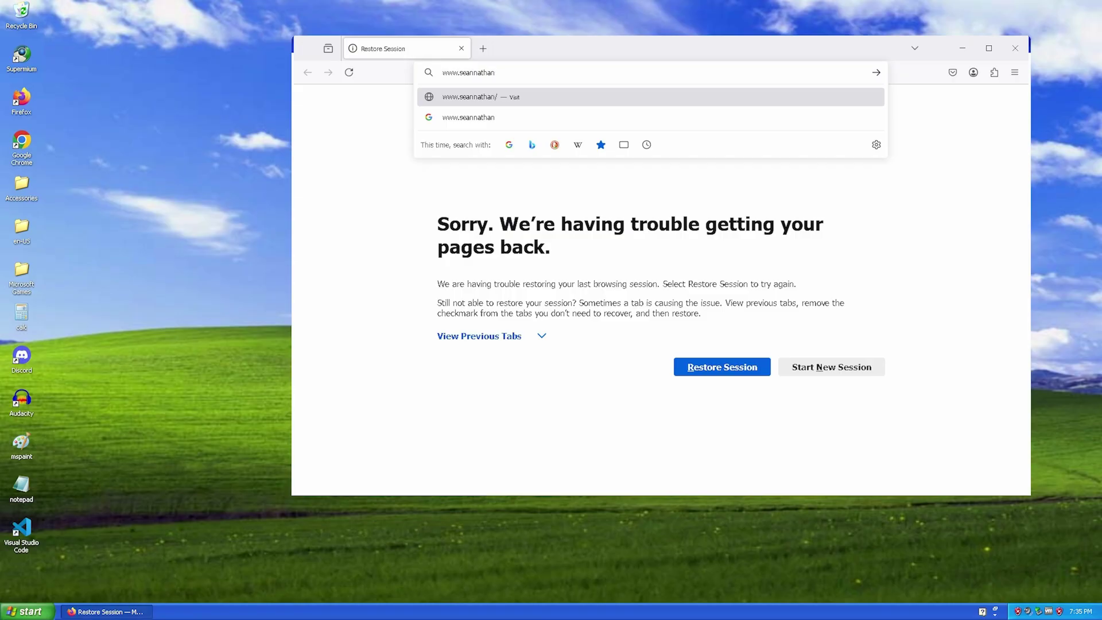
pyautogui.write('.site')
pyautogui.press('Return')
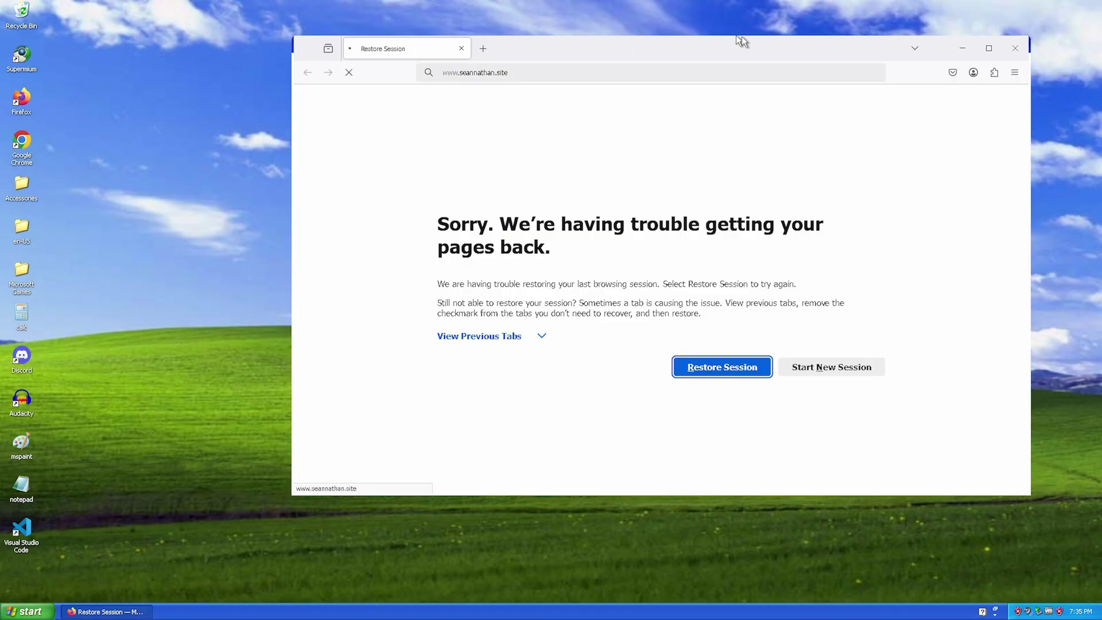
pyautogui.click(1014, 73)
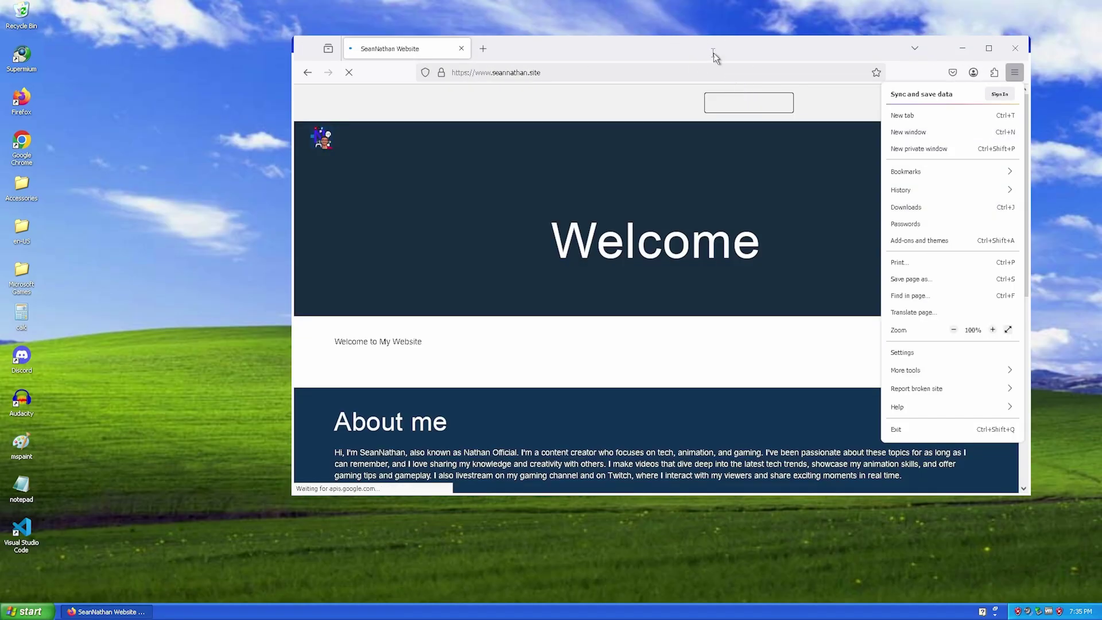
pyautogui.click(713, 53)
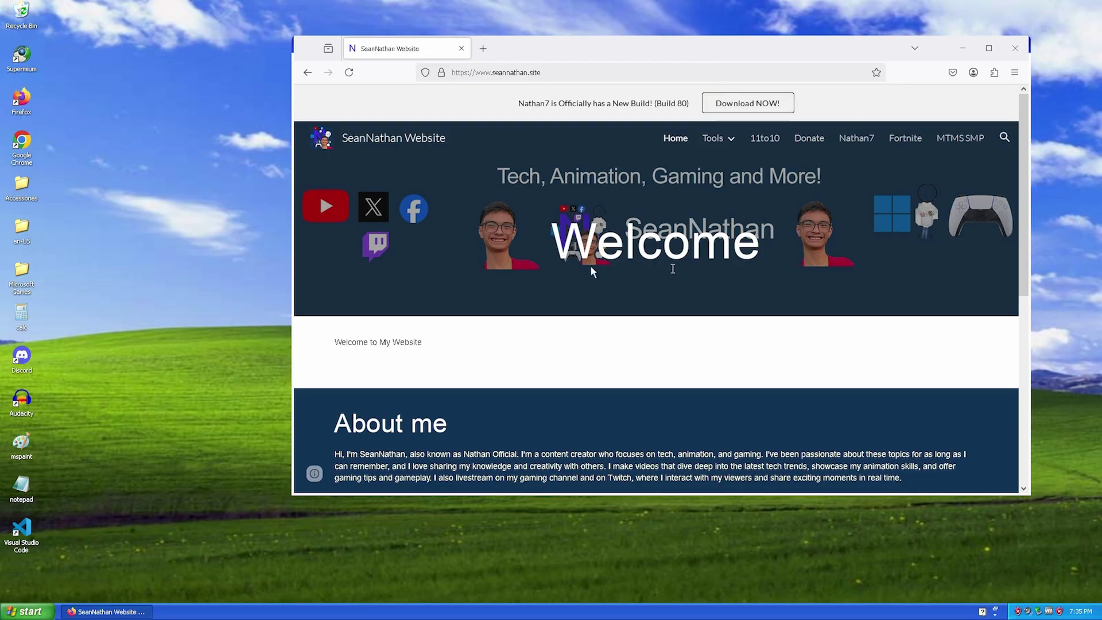
# Step: Open the animation playlist through the "Link to animations" link in the website's About me section
pyautogui.scroll(-10, 901, 274)
pyautogui.scroll(3, 782, 320)
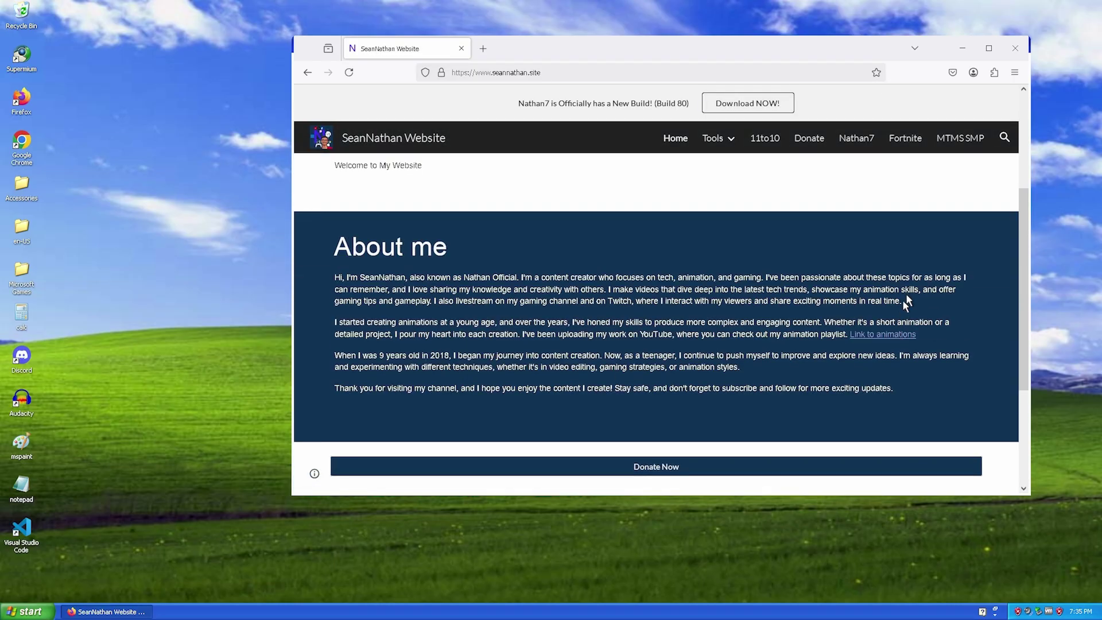
pyautogui.click(884, 334)
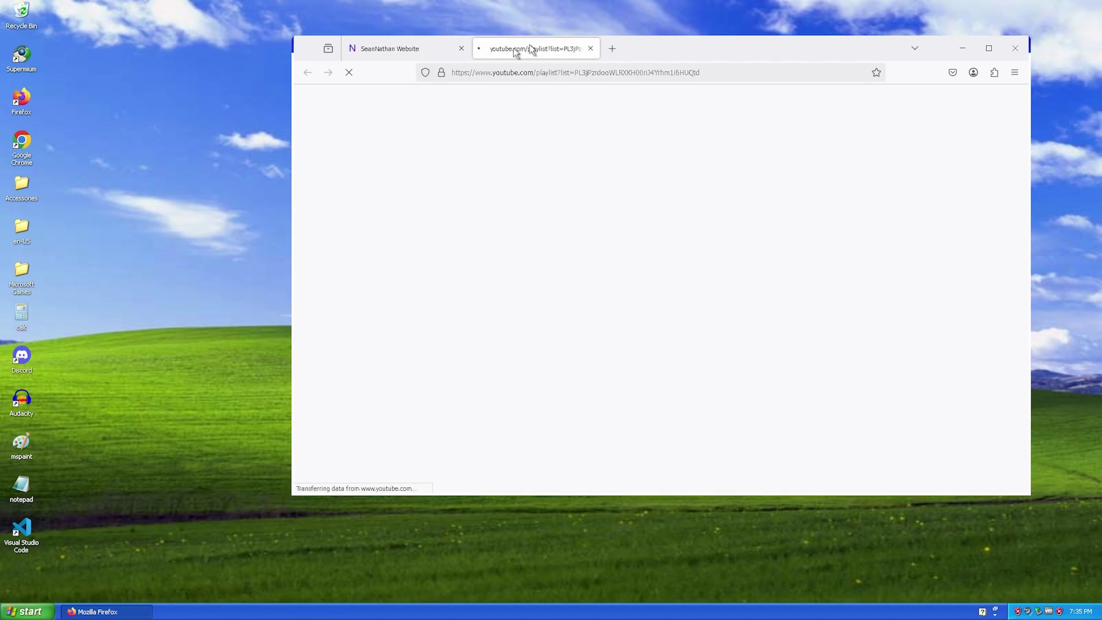
pyautogui.hotkey('ctrl', 'Tab')
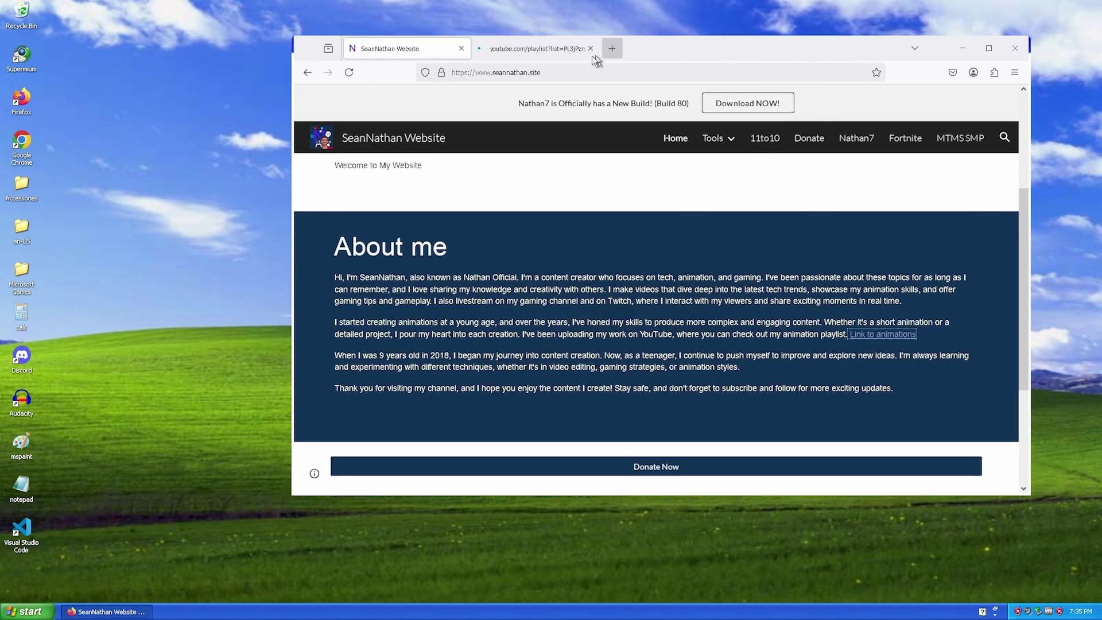
pyautogui.click(487, 54)
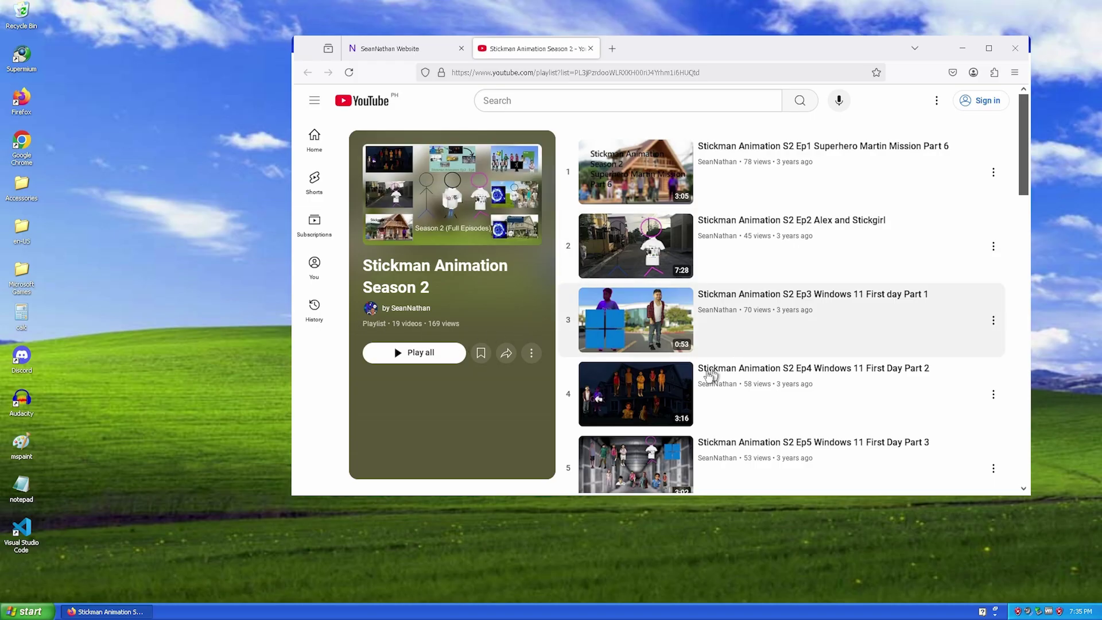
# Step: Play the playlist video "Stickman Animation S2 Ep10 Stickman's Portal Part 2" and seek to about 0:12
pyautogui.scroll(-6, 711, 369)
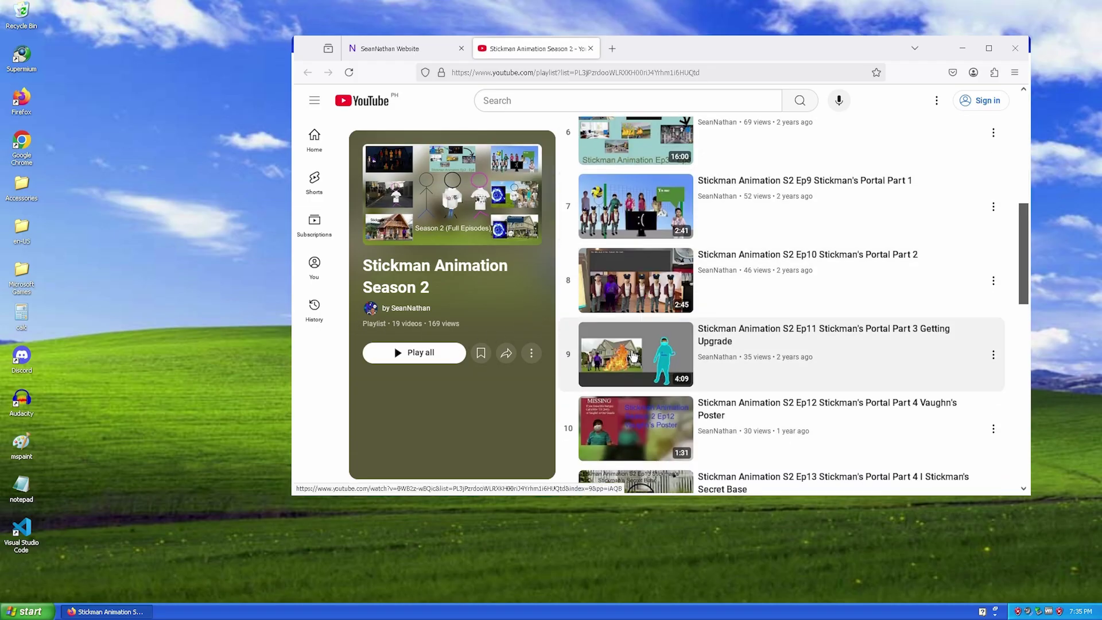
pyautogui.click(614, 287)
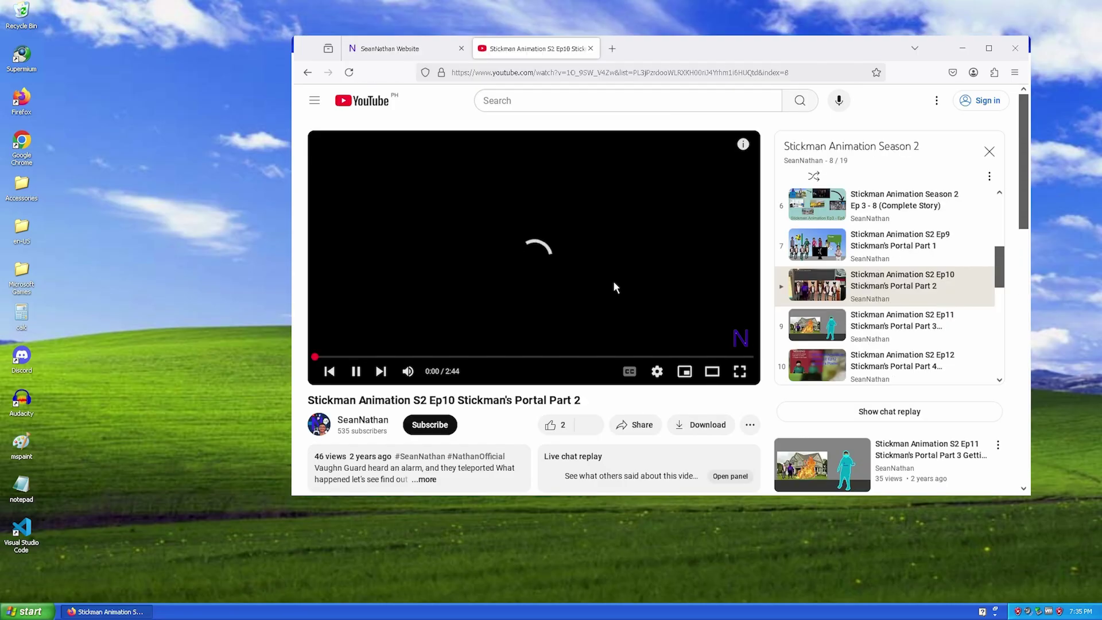
pyautogui.moveTo(369, 355); pyautogui.dragTo(347, 357)
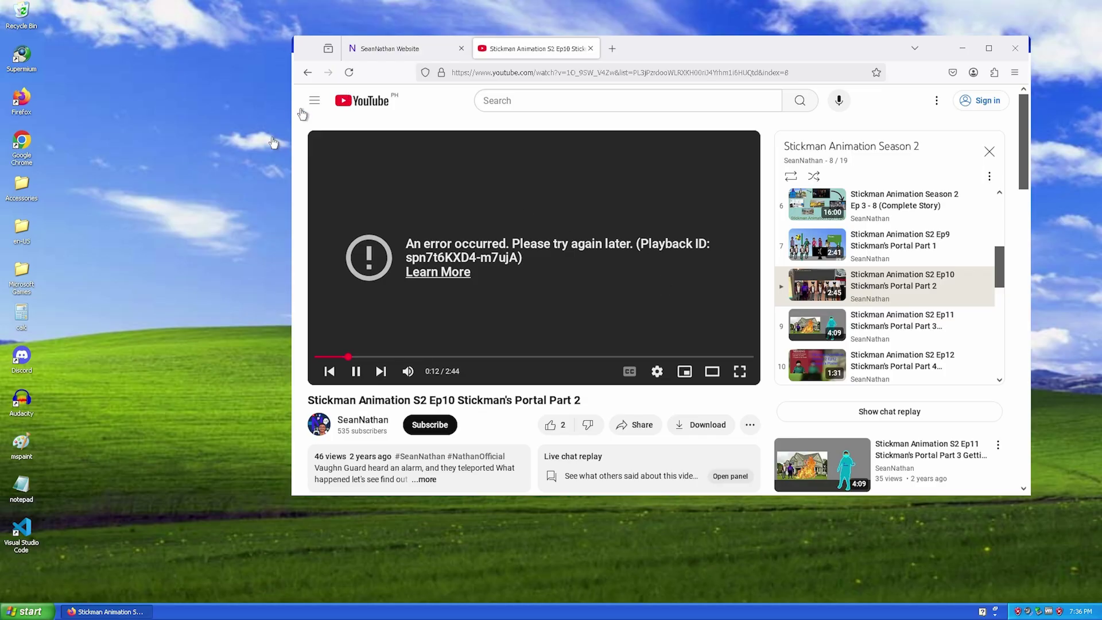
# Step: Visit the channel page of the video's creator, dismiss the mini player, and replace the YouTube tab with a new tab
pyautogui.click(412, 53)
pyautogui.click(516, 49)
pyautogui.click(362, 421)
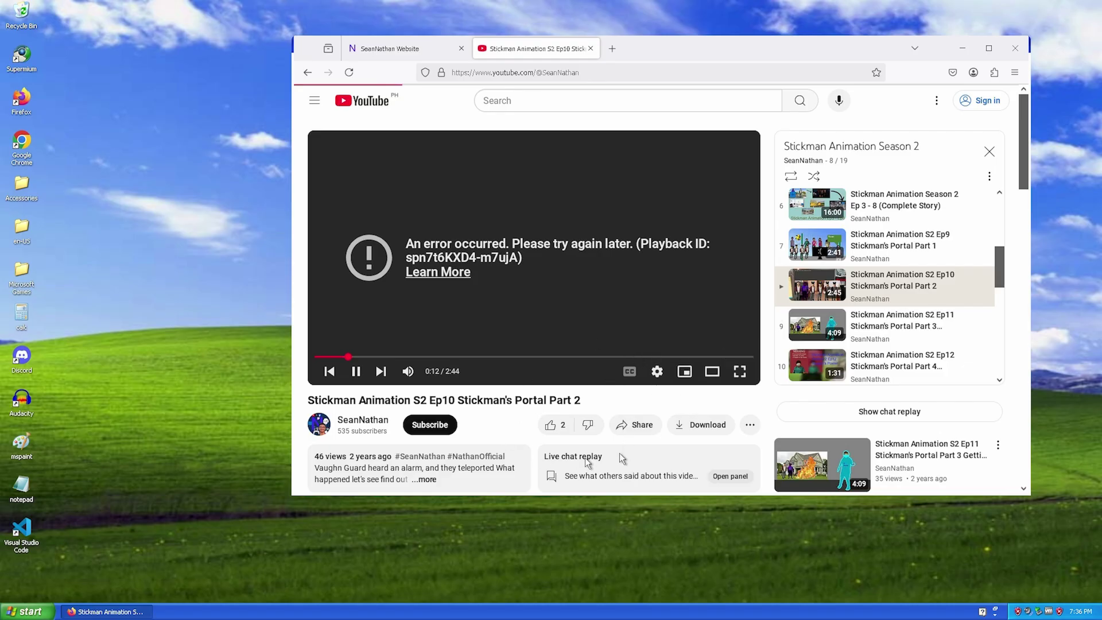
pyautogui.scroll(-1, 487, 387)
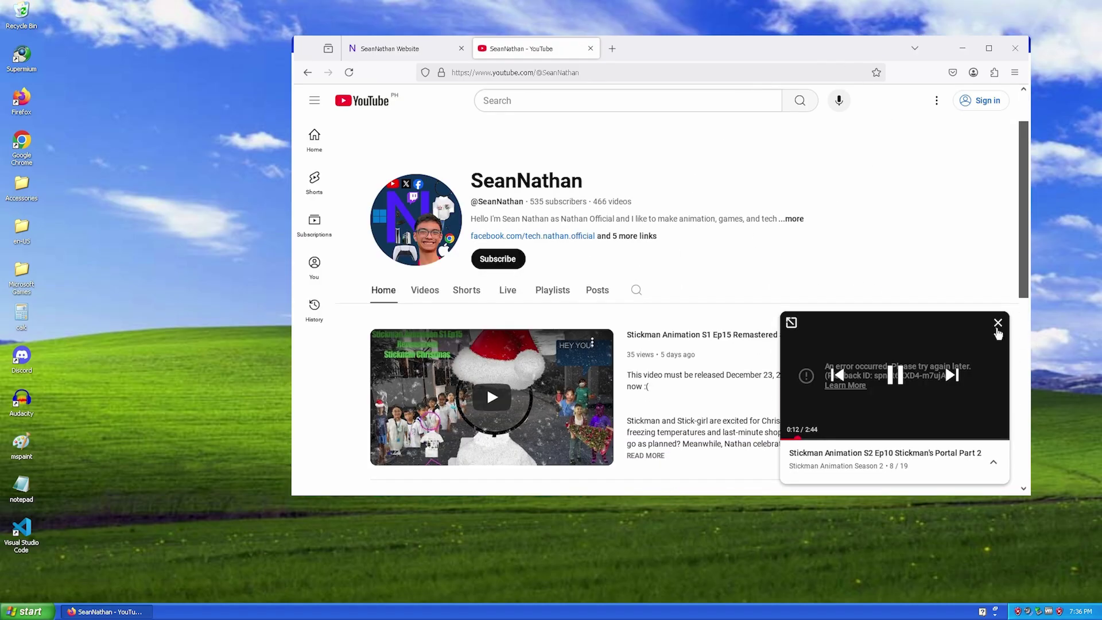
pyautogui.hotkey('ctrl', 't')
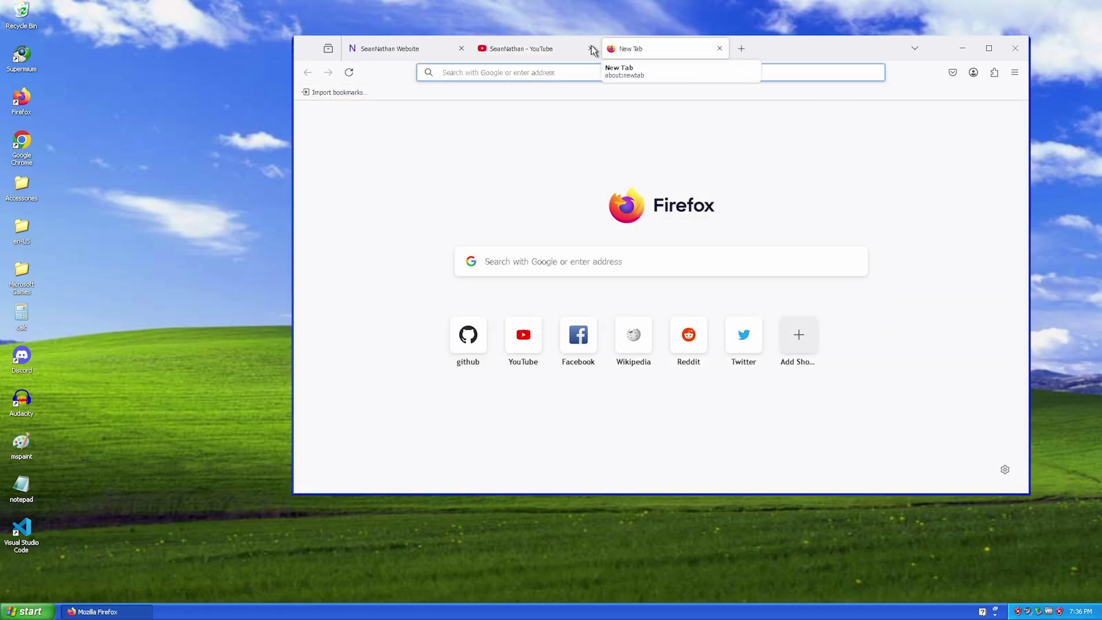
pyautogui.click(590, 49)
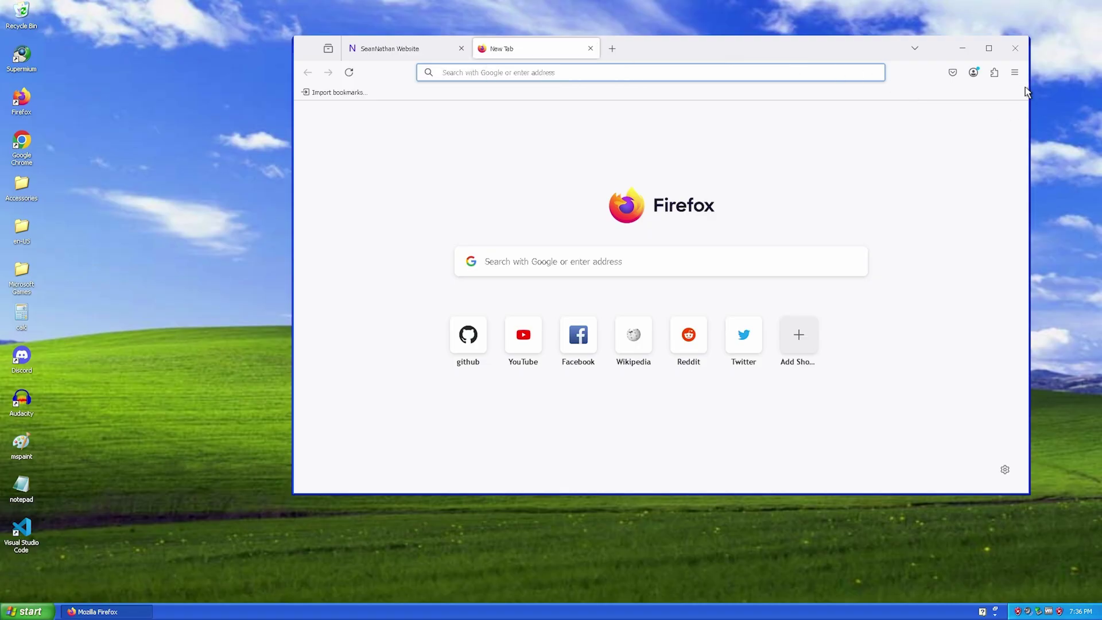
pyautogui.click(1014, 72)
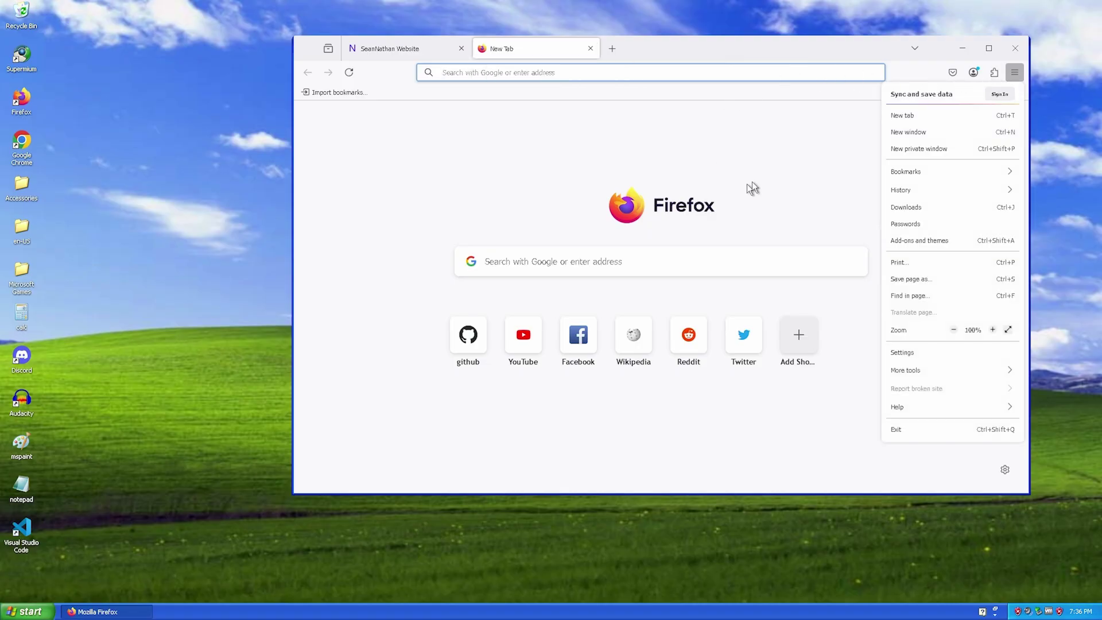
pyautogui.click(601, 73)
pyautogui.click(599, 76)
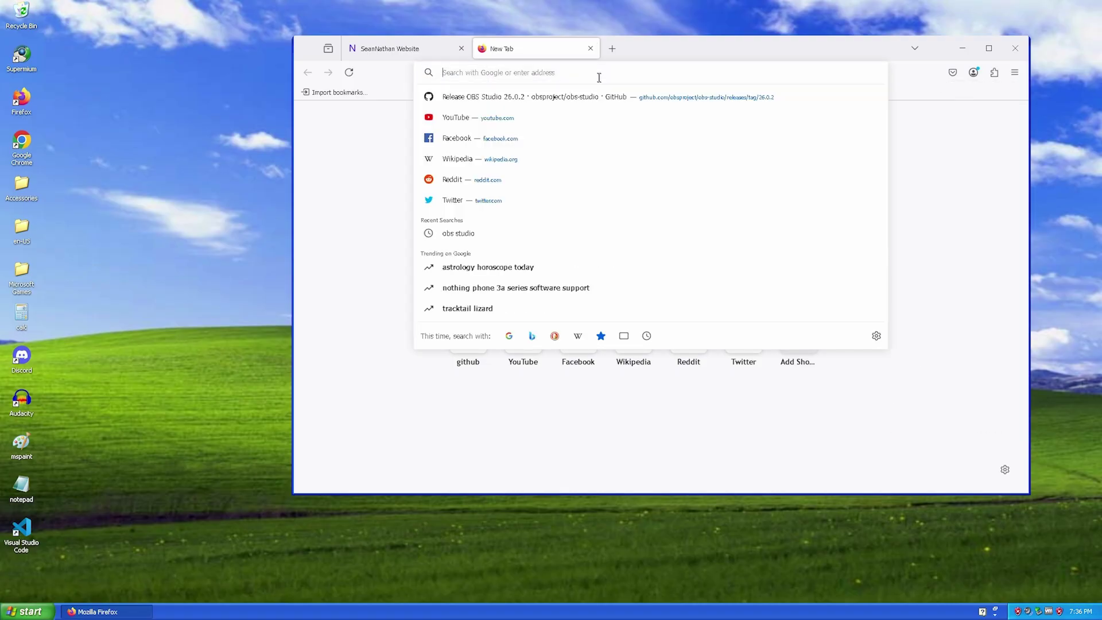
# Step: Check the browser version in the About Mozilla Firefox dialog and close it
pyautogui.click(1014, 73)
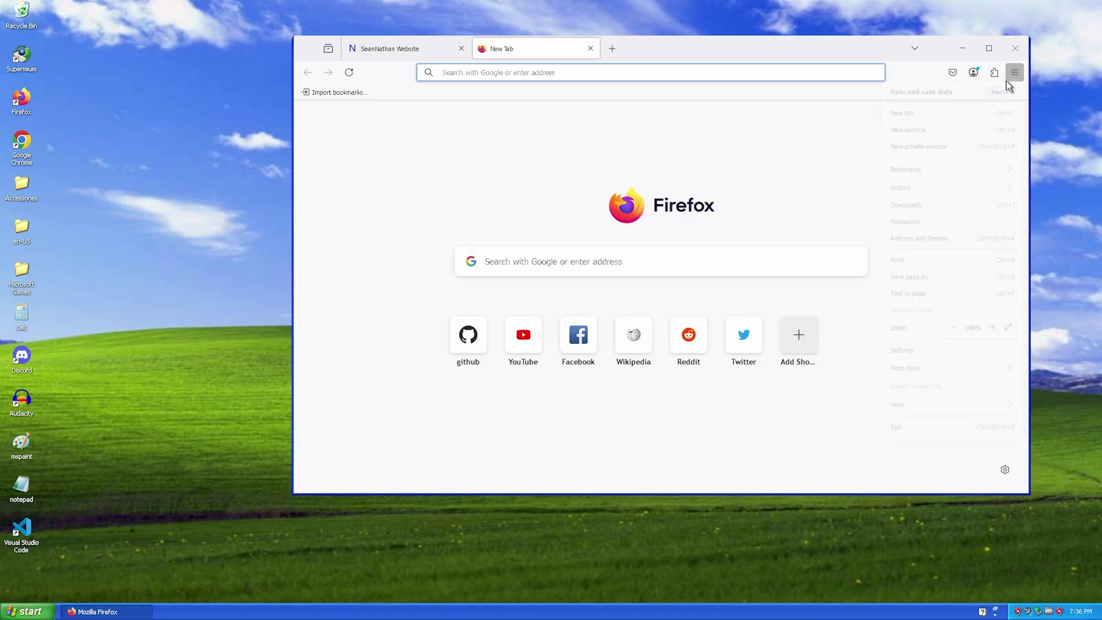
pyautogui.click(930, 406)
pyautogui.click(918, 219)
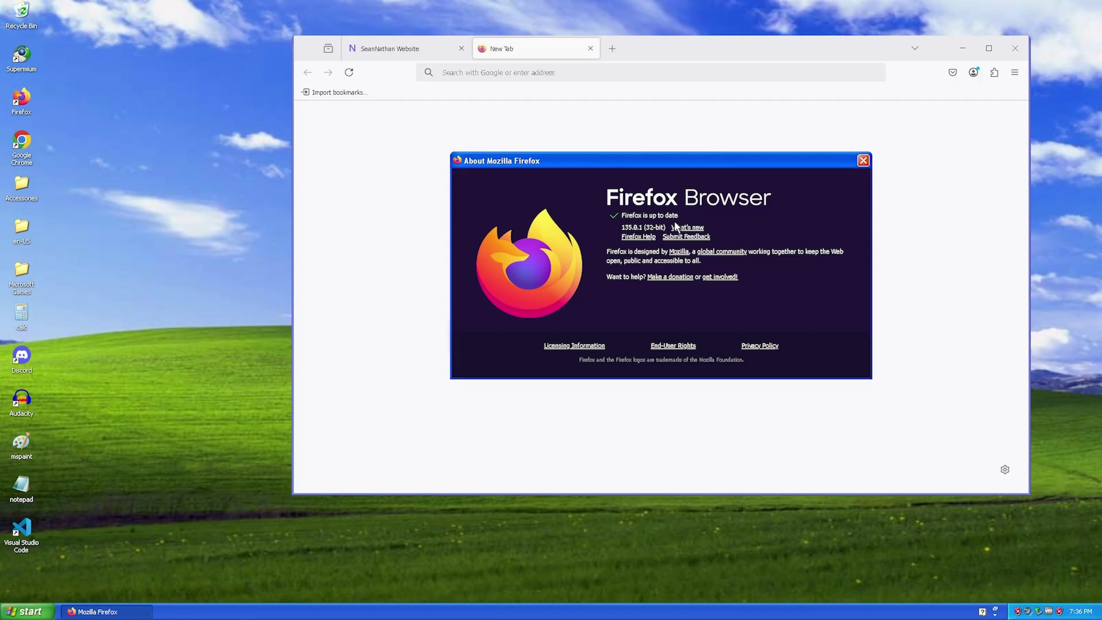
pyautogui.click(864, 161)
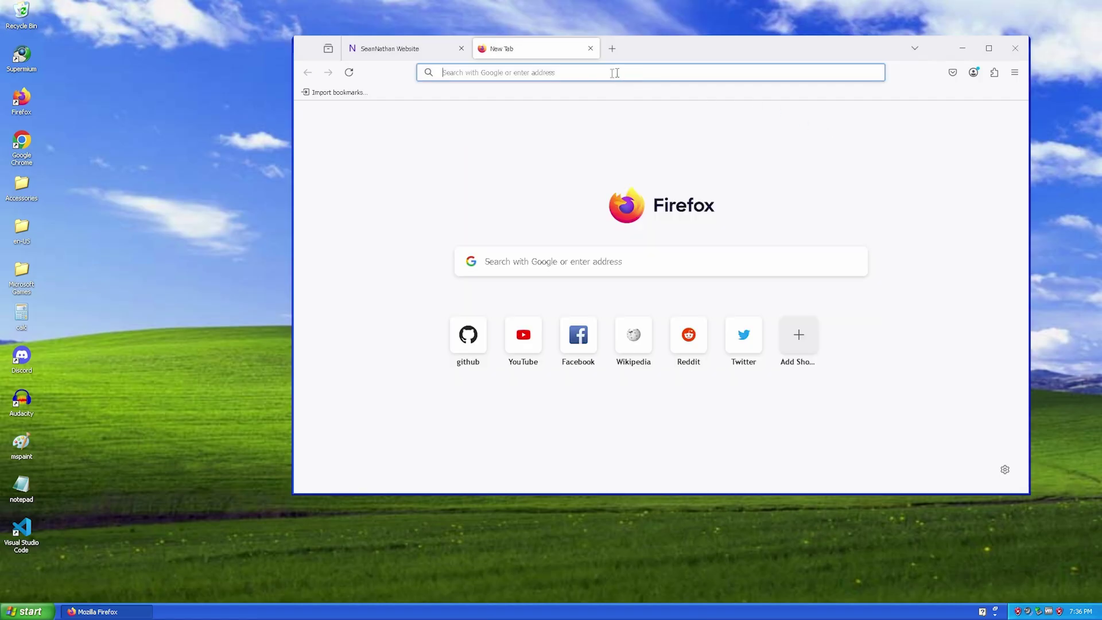
# Step: Look up "html5" from the address bar and run the browser test at html5test.opensuse.org
pyautogui.click(603, 72)
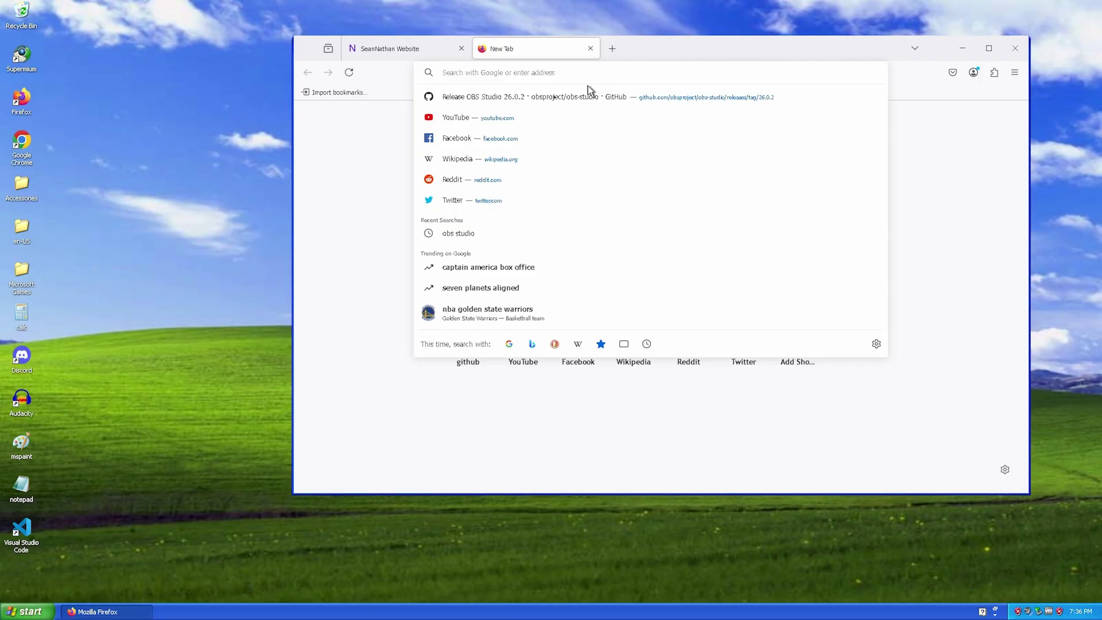
pyautogui.write('ht,;5')
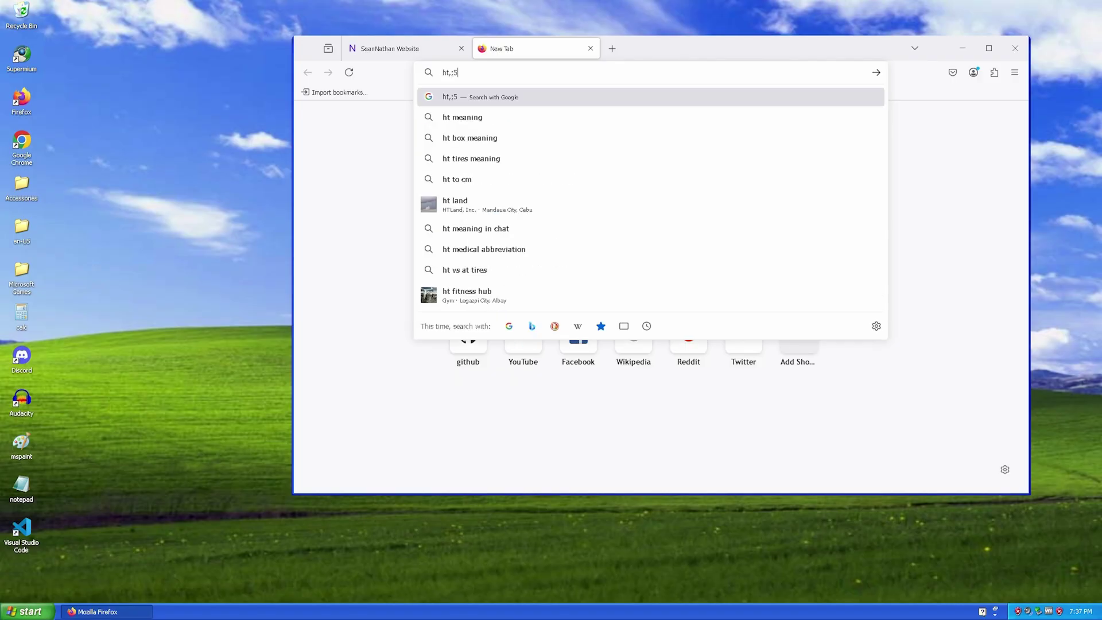
pyautogui.press('BackSpace')
pyautogui.press('BackSpace')
pyautogui.press('BackSpace')
pyautogui.write('ml5')
pyautogui.press('Return')
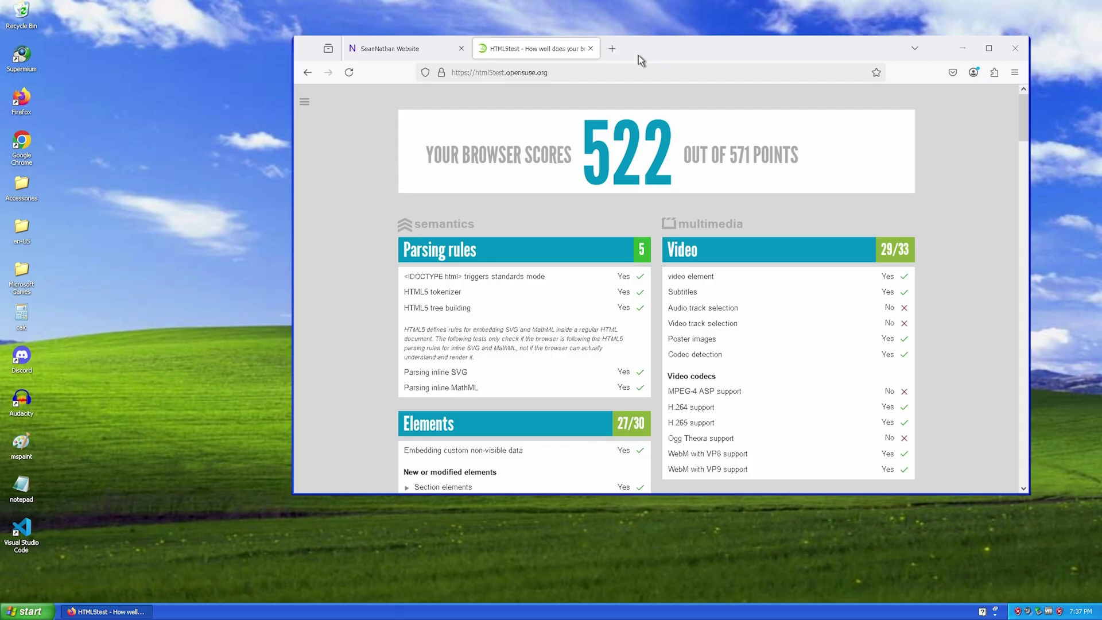
# Step: Return to the personal website's tab and close the Firefox window
pyautogui.click(425, 51)
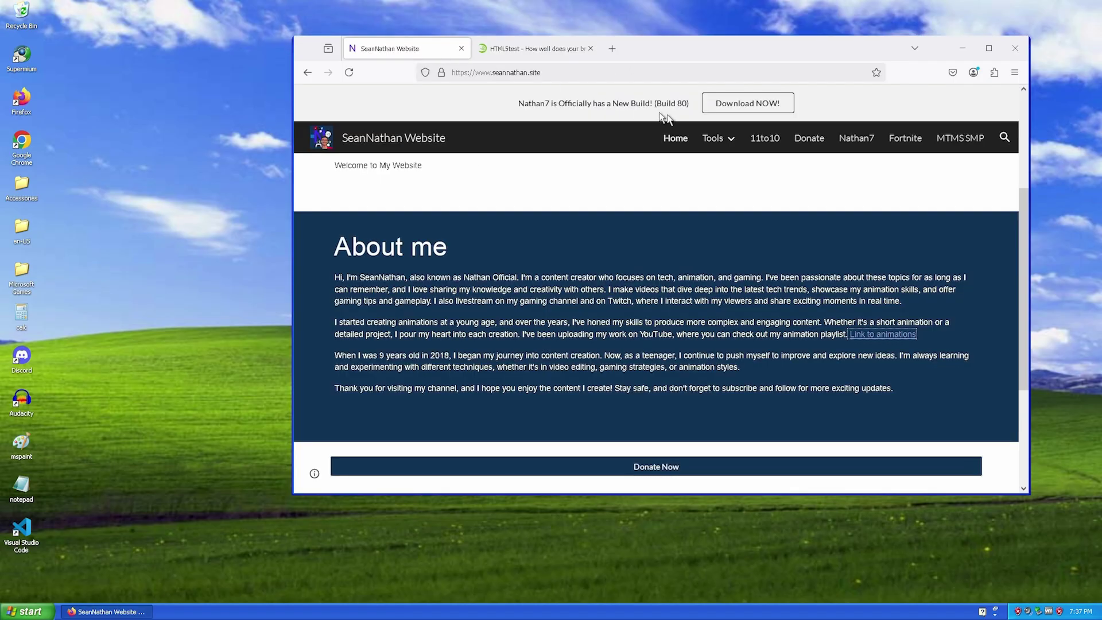
pyautogui.click(1015, 49)
pyautogui.click(368, 265)
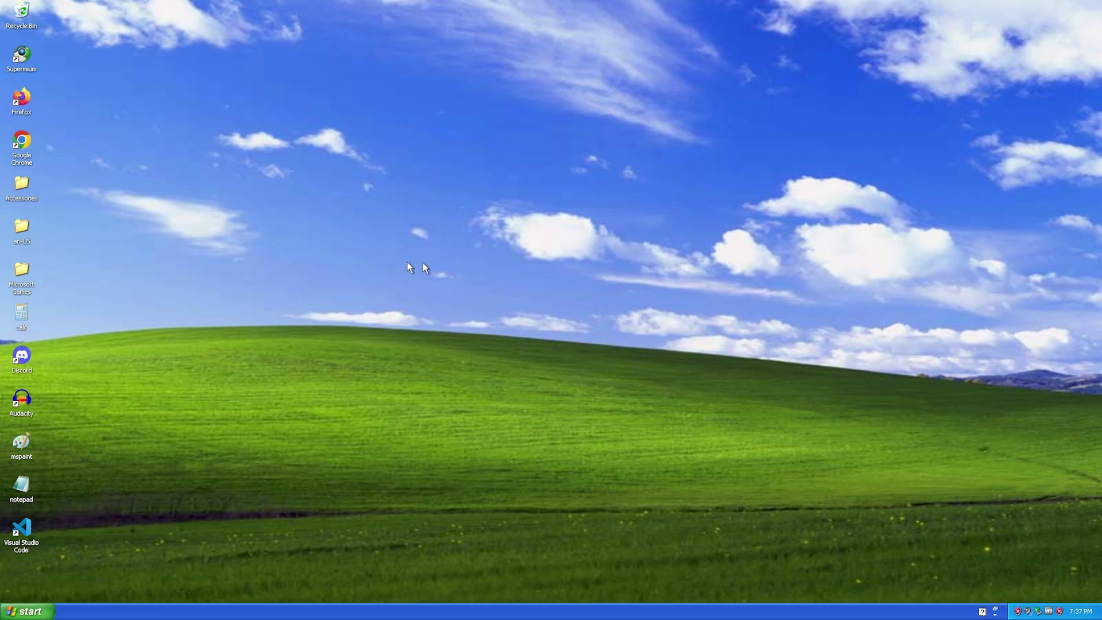
pyautogui.moveTo(628, 291); pyautogui.dragTo(673, 240)
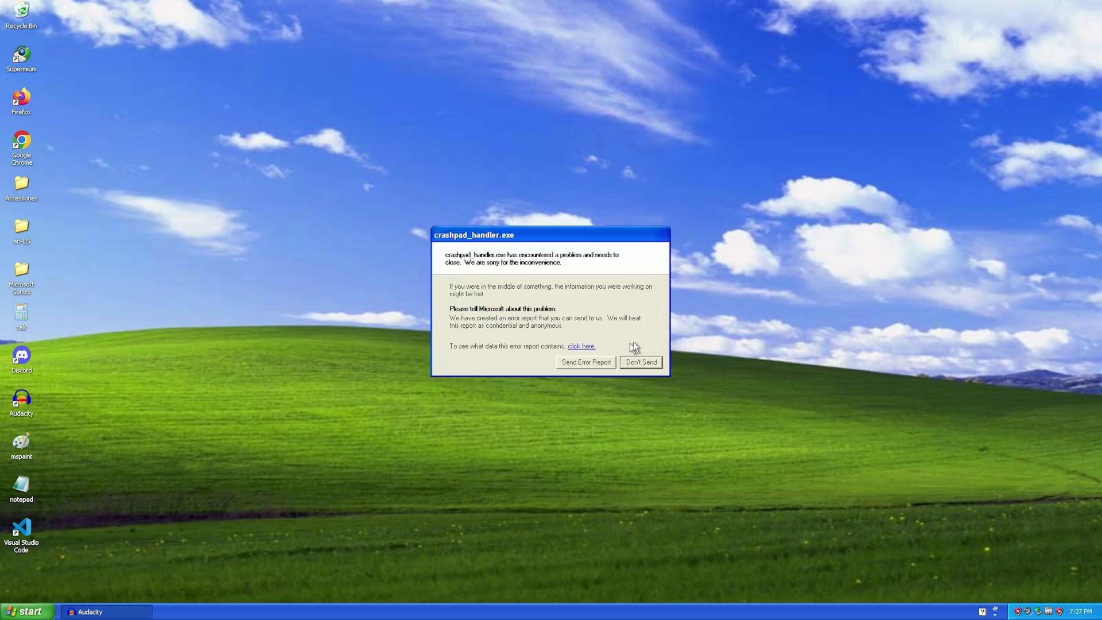
# Step: Switch to Audacity, dismissing the crashpad_handler.exe error without sending a report, and close the welcome window
pyautogui.click(639, 361)
pyautogui.click(537, 339)
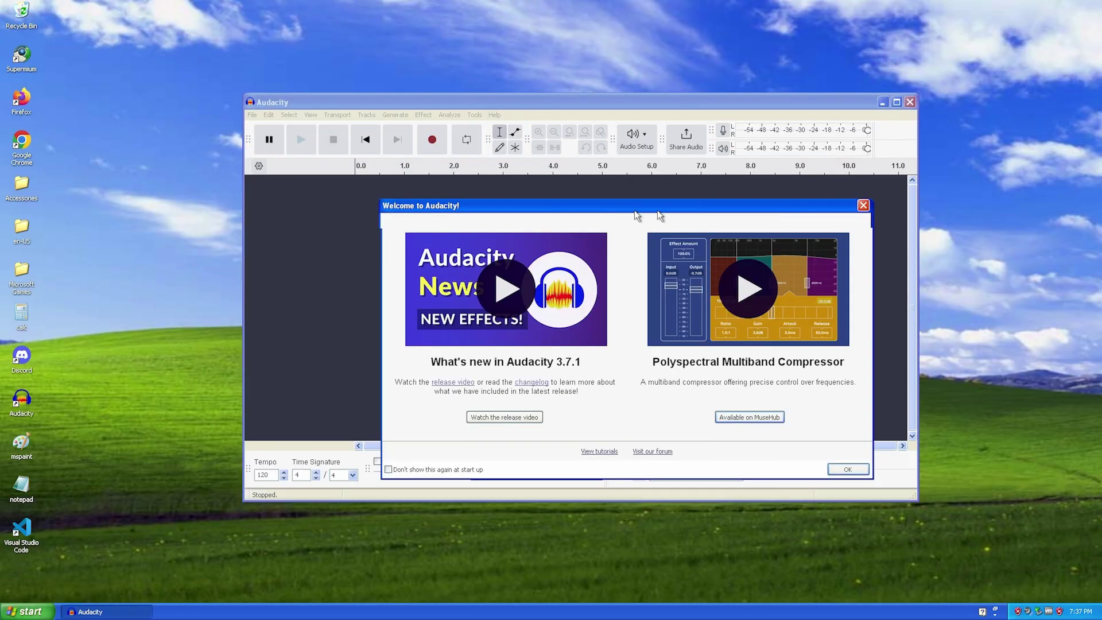
pyautogui.click(857, 209)
# Step: Open the "Windows XP Exclamation" sound from the WINDOWS Media folder and accept music view with the detected tempo of 186.64
pyautogui.click(253, 114)
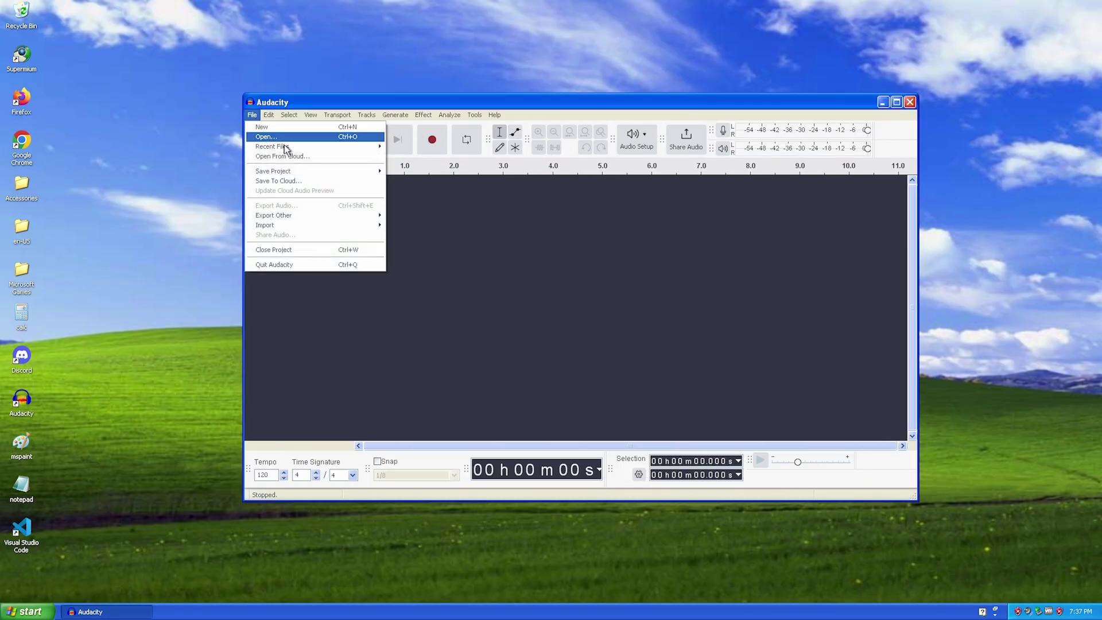
pyautogui.click(290, 143)
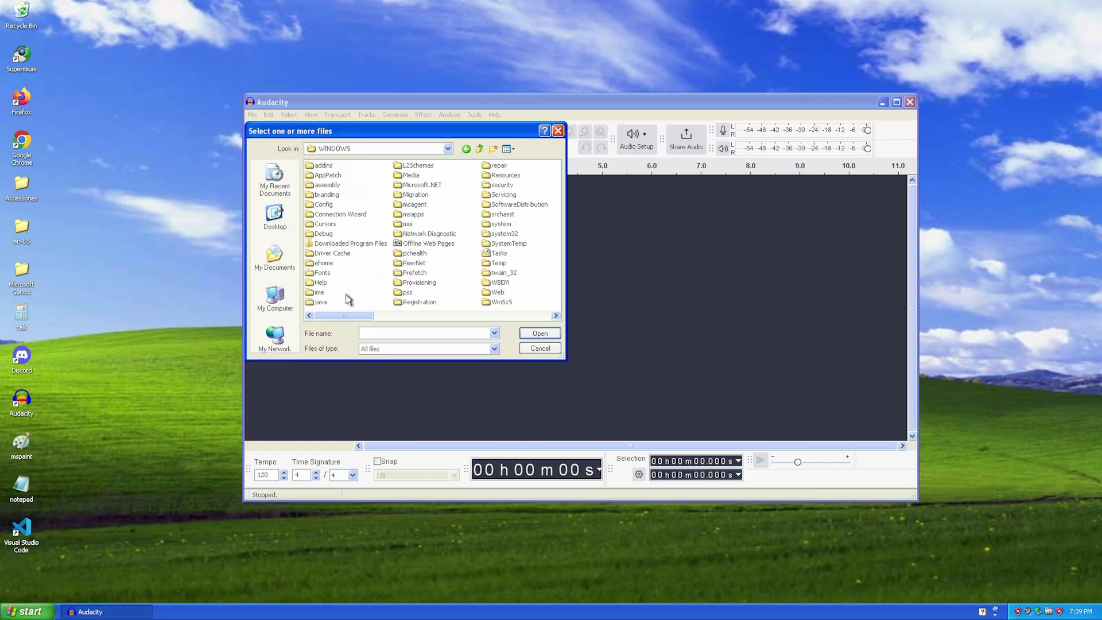
pyautogui.doubleClick(417, 175)
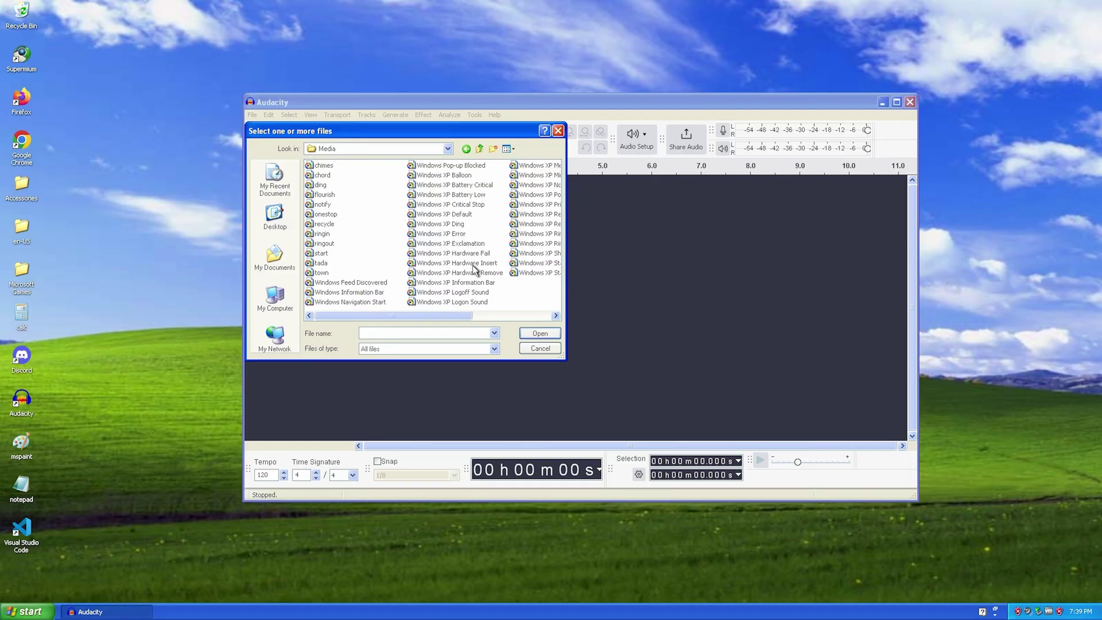
pyautogui.click(448, 245)
pyautogui.click(539, 333)
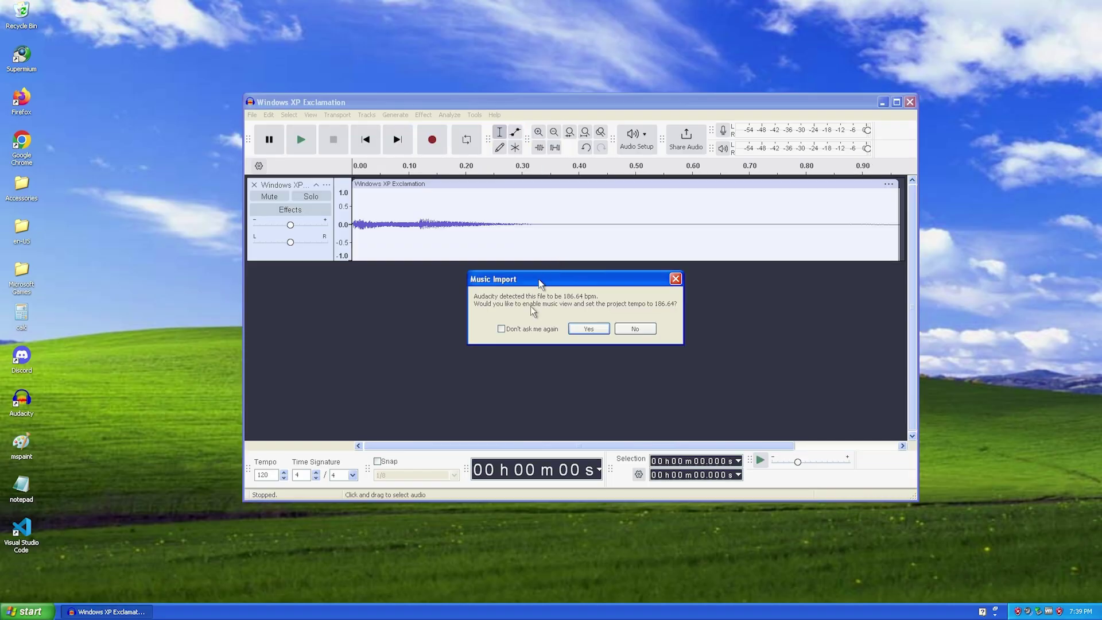
pyautogui.click(587, 330)
# Step: Try playing the imported sound twice, dismissing the first sound device error and following the more-information link in the second
pyautogui.click(309, 141)
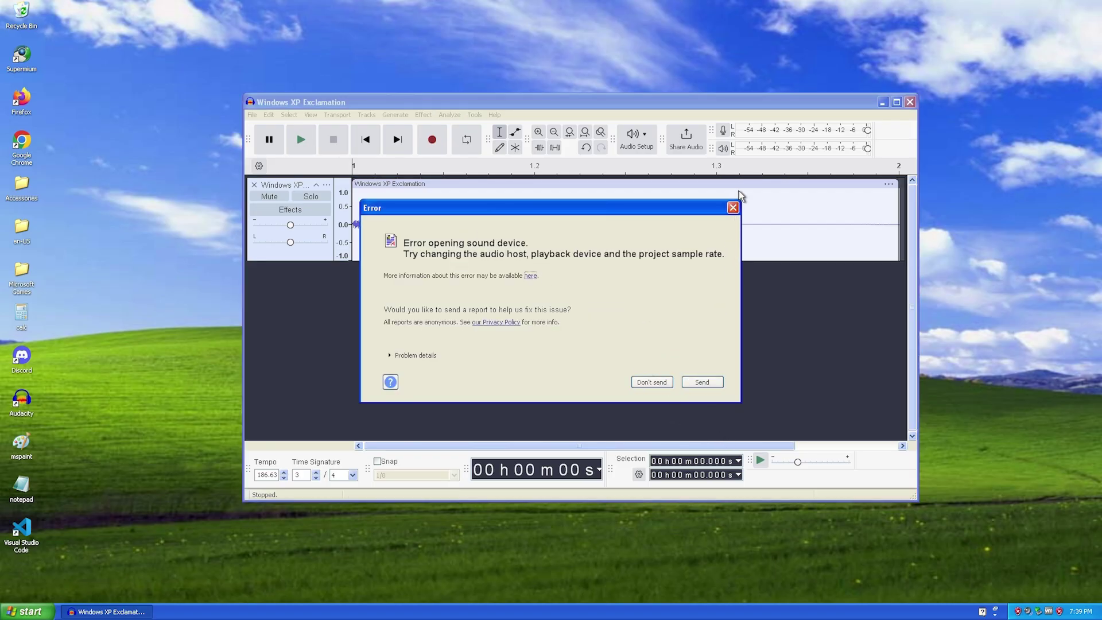
pyautogui.click(733, 207)
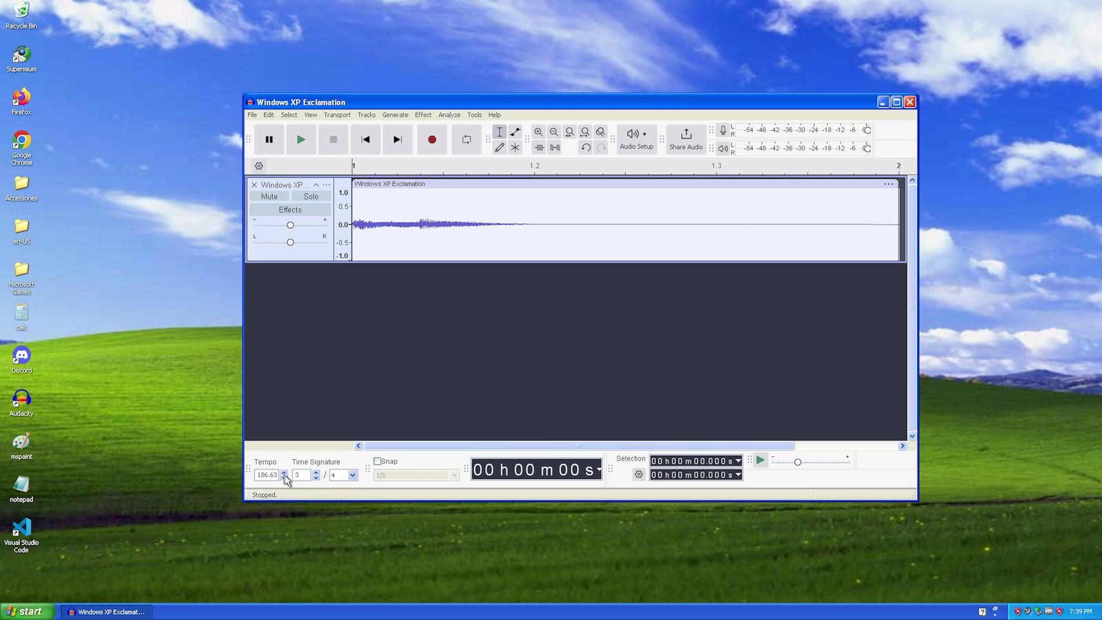
pyautogui.press('space')
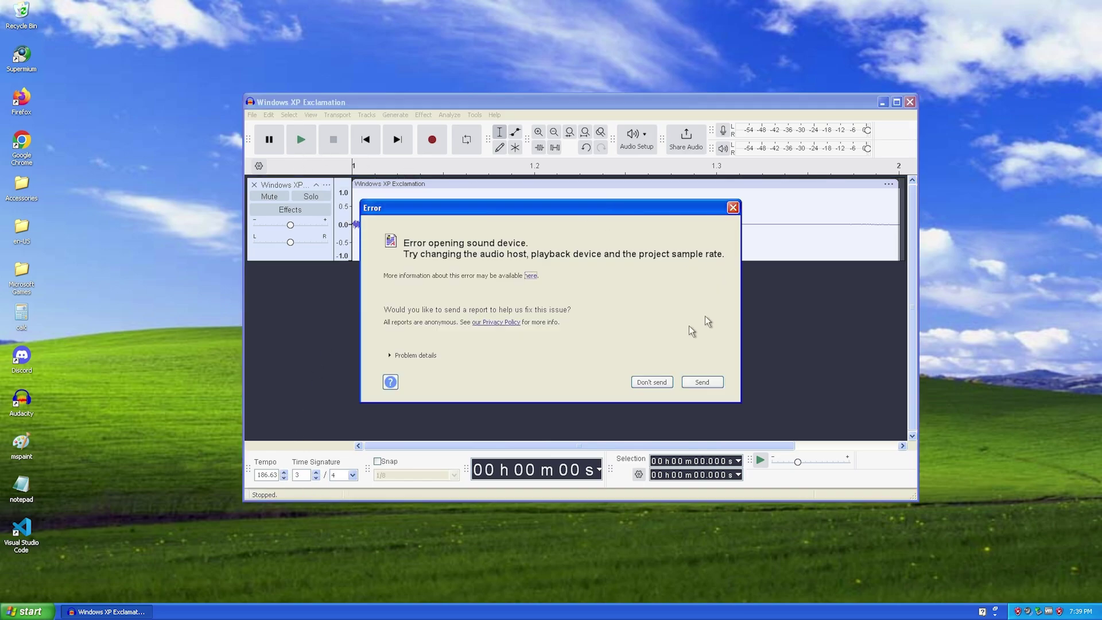
pyautogui.click(530, 275)
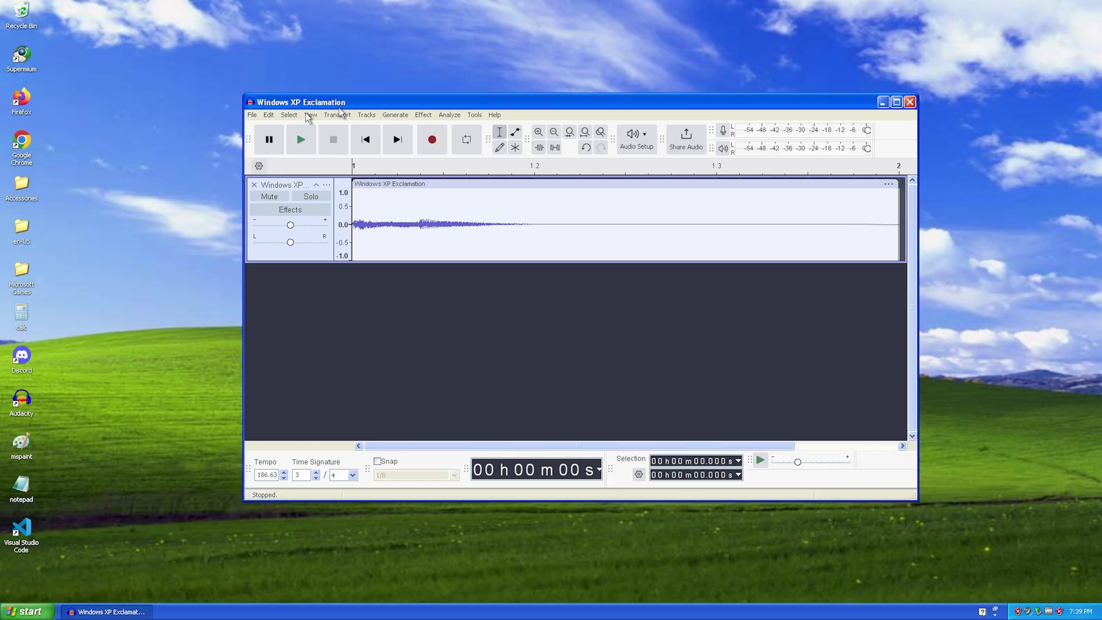
pyautogui.moveTo(339, 104); pyautogui.dragTo(350, 112)
# Step: Try to apply the Amplify effect to the clip without selecting any audio
pyautogui.rightClick(438, 232)
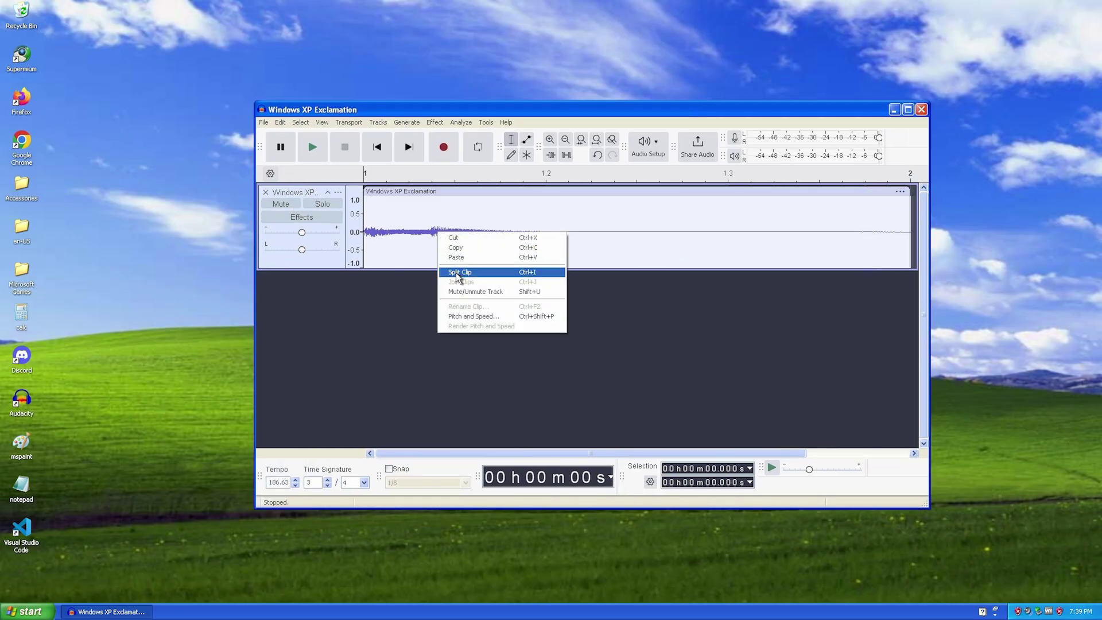
pyautogui.click(437, 124)
pyautogui.click(435, 123)
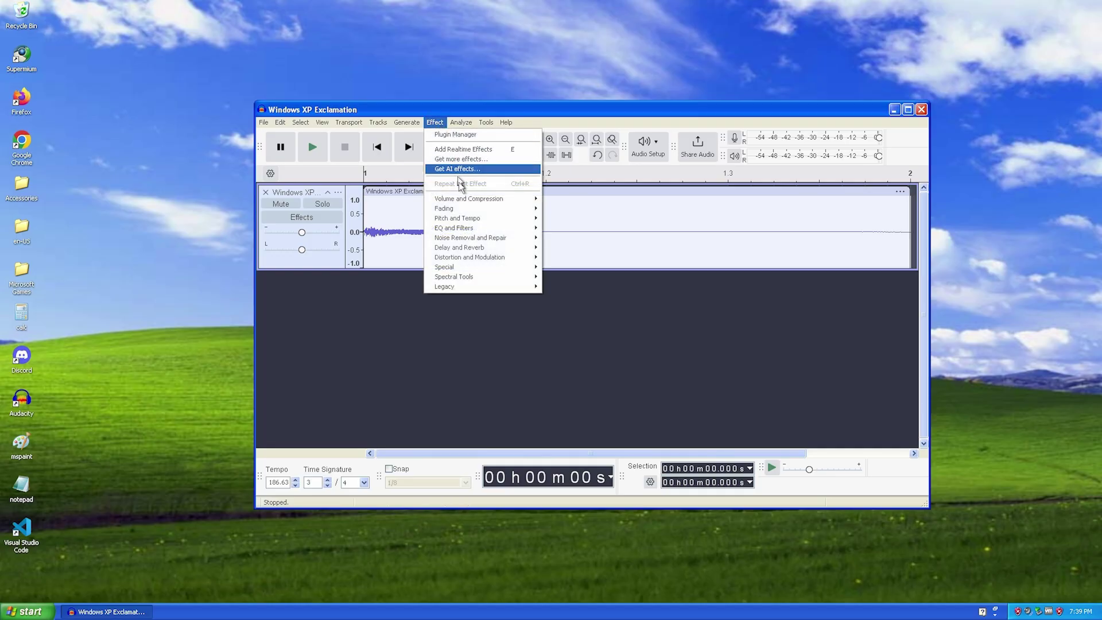
pyautogui.moveTo(453, 199)
pyautogui.click(594, 199)
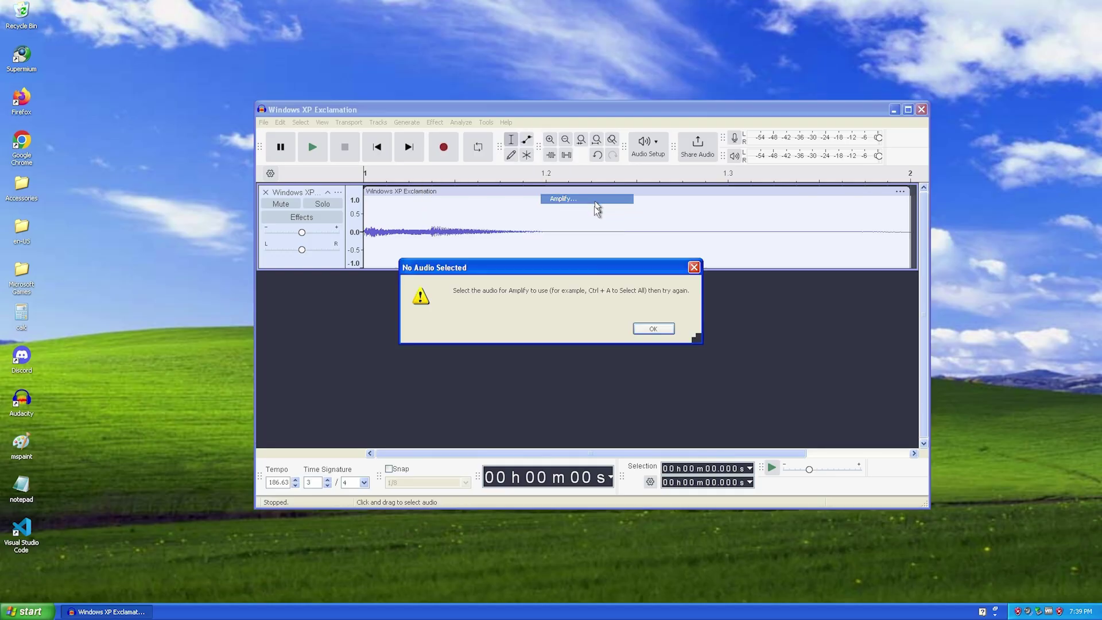
pyautogui.click(648, 328)
# Step: Select the entire track and amplify it by the suggested 16.415 dB
pyautogui.hotkey('ctrl', 'a')
pyautogui.click(435, 122)
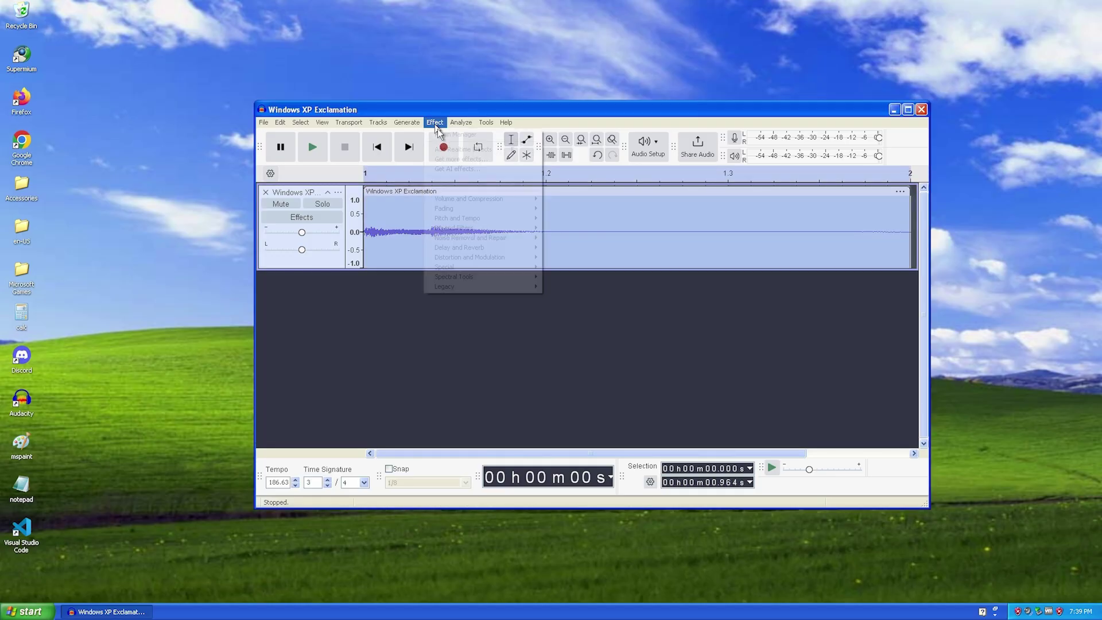
pyautogui.moveTo(464, 201)
pyautogui.click(594, 199)
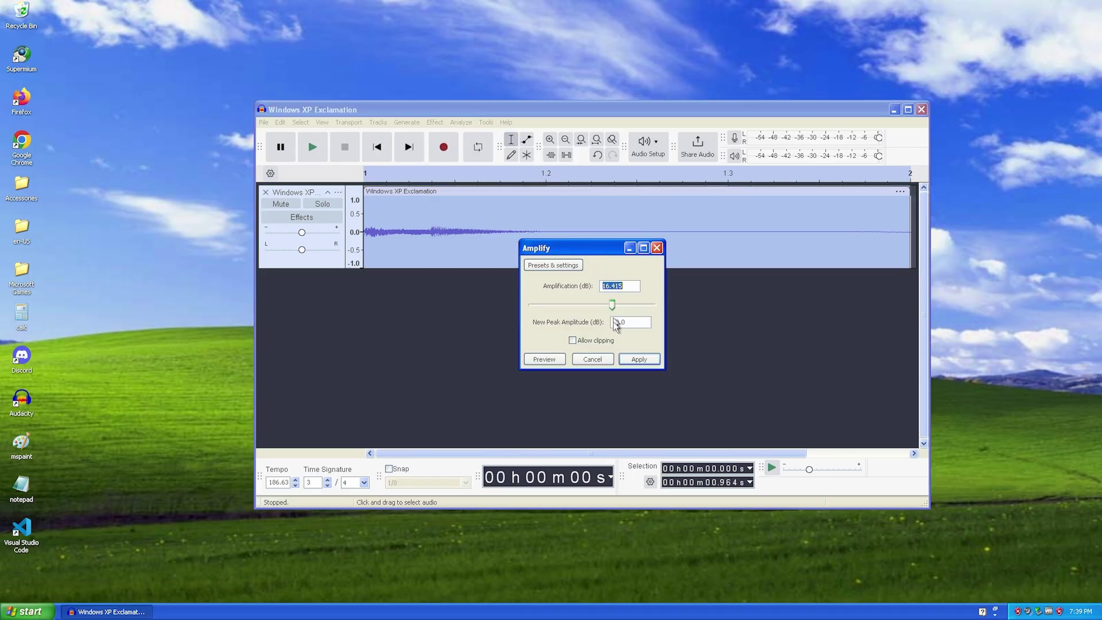
pyautogui.click(635, 359)
# Step: Browse the EQ and Filters effects for the amplified clip
pyautogui.click(264, 123)
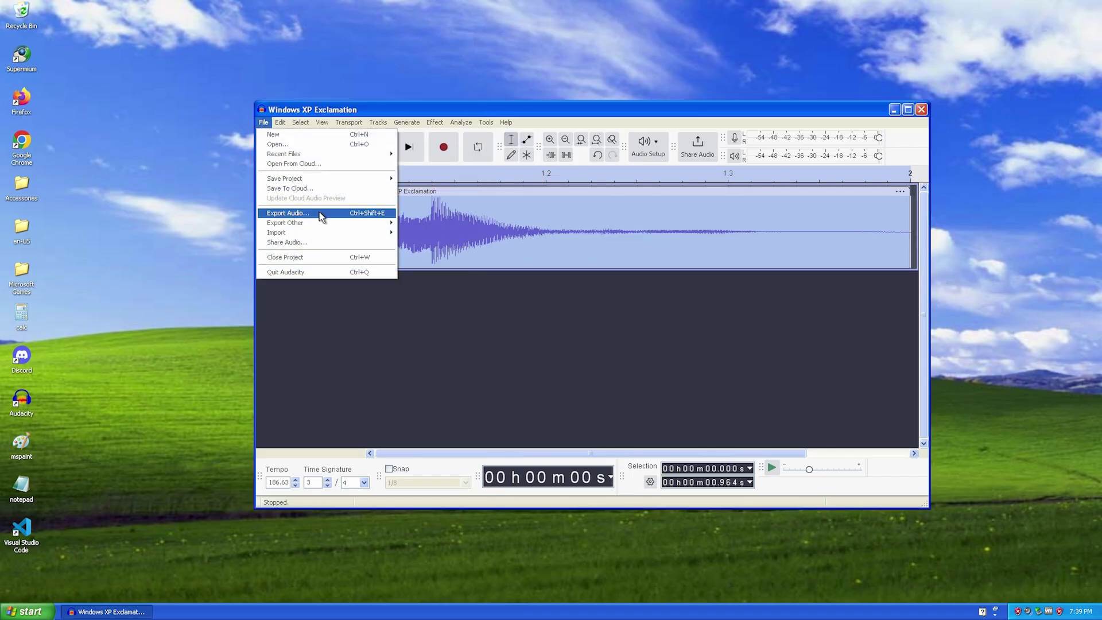
pyautogui.click(469, 202)
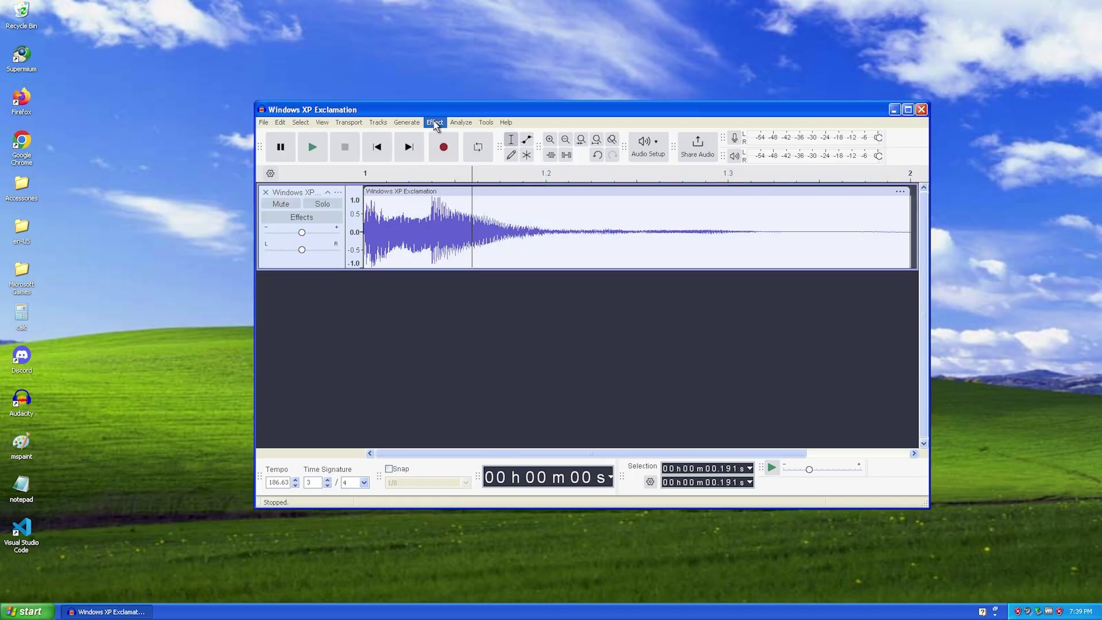
pyautogui.click(434, 123)
pyautogui.moveTo(458, 229)
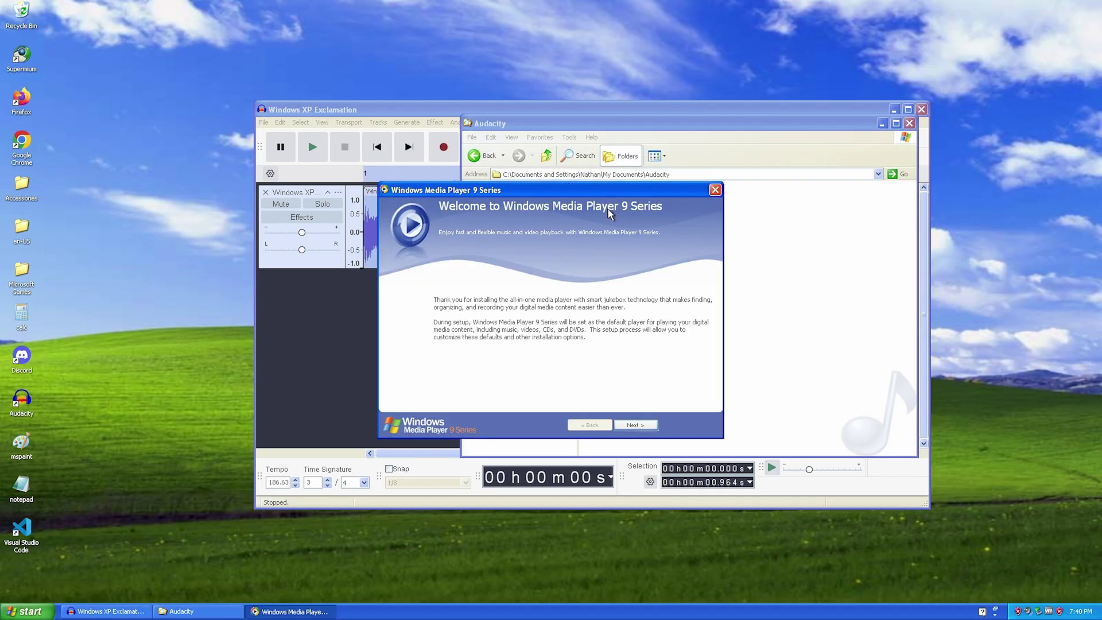
# Step: Complete the Windows Media Player 9 Series setup with the default privacy and installation options, and close the player
pyautogui.click(640, 426)
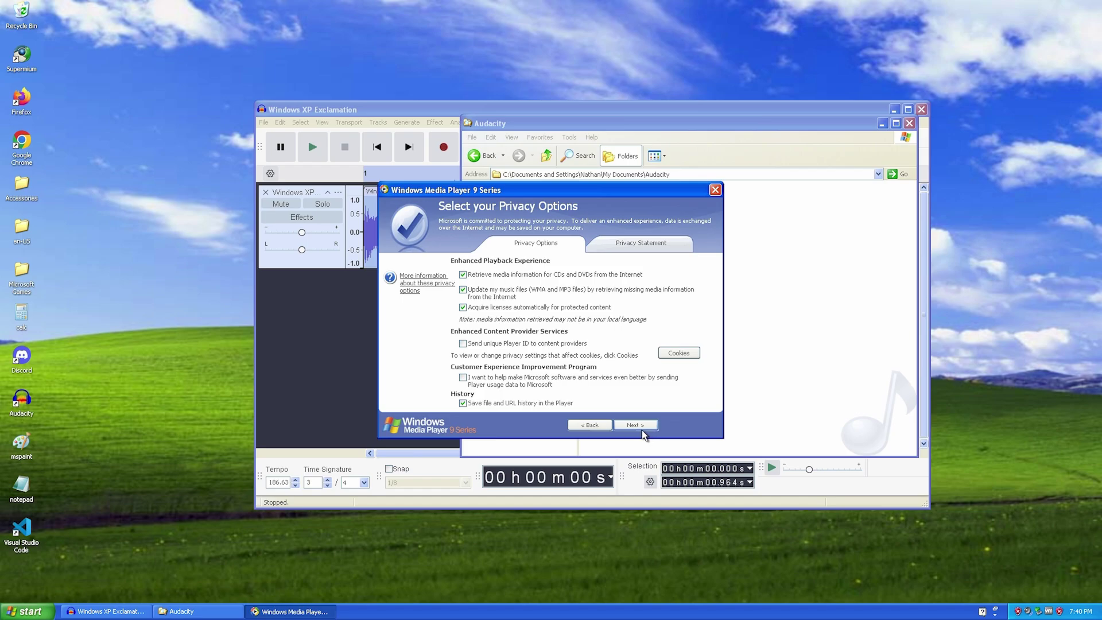
pyautogui.click(641, 429)
pyautogui.click(689, 427)
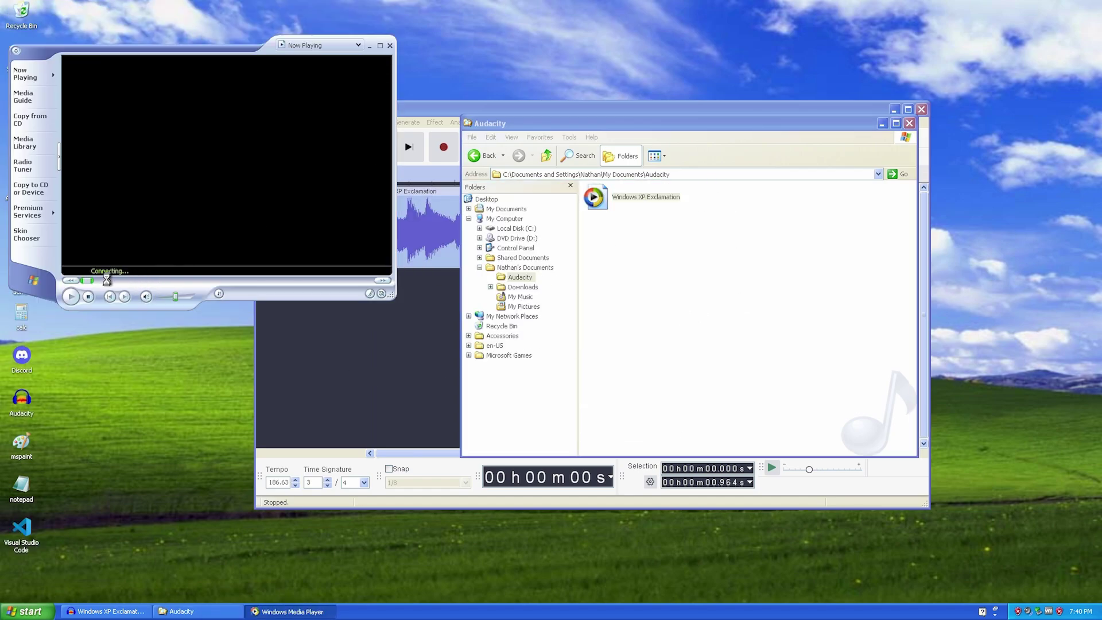
pyautogui.click(390, 45)
# Step: Close Audacity without saving the project, and close the Audacity folder window
pyautogui.click(394, 337)
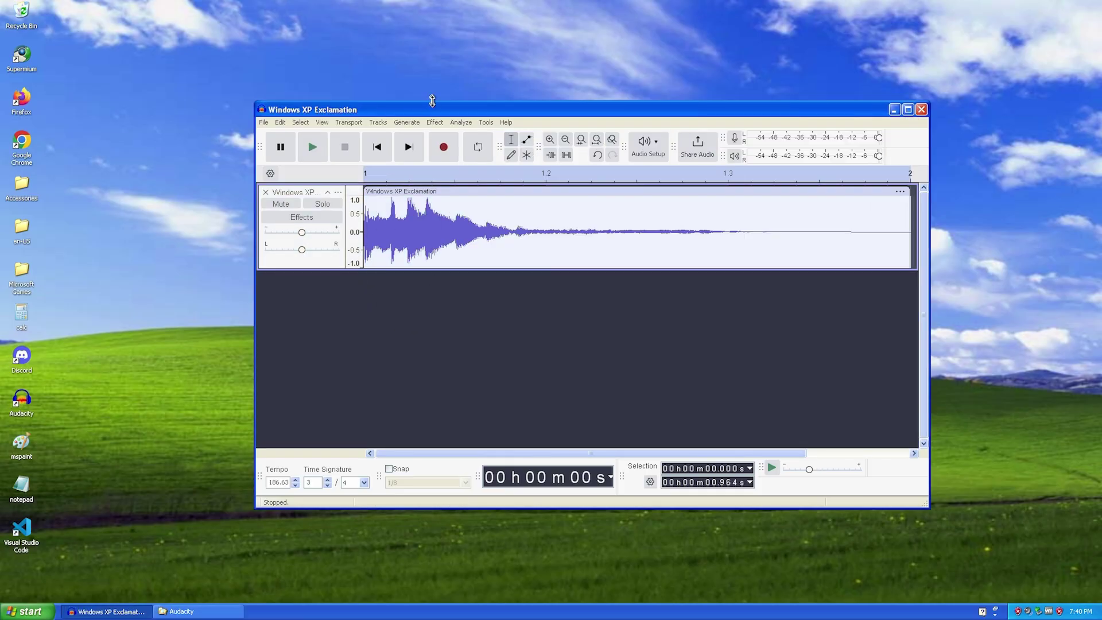
pyautogui.click(921, 109)
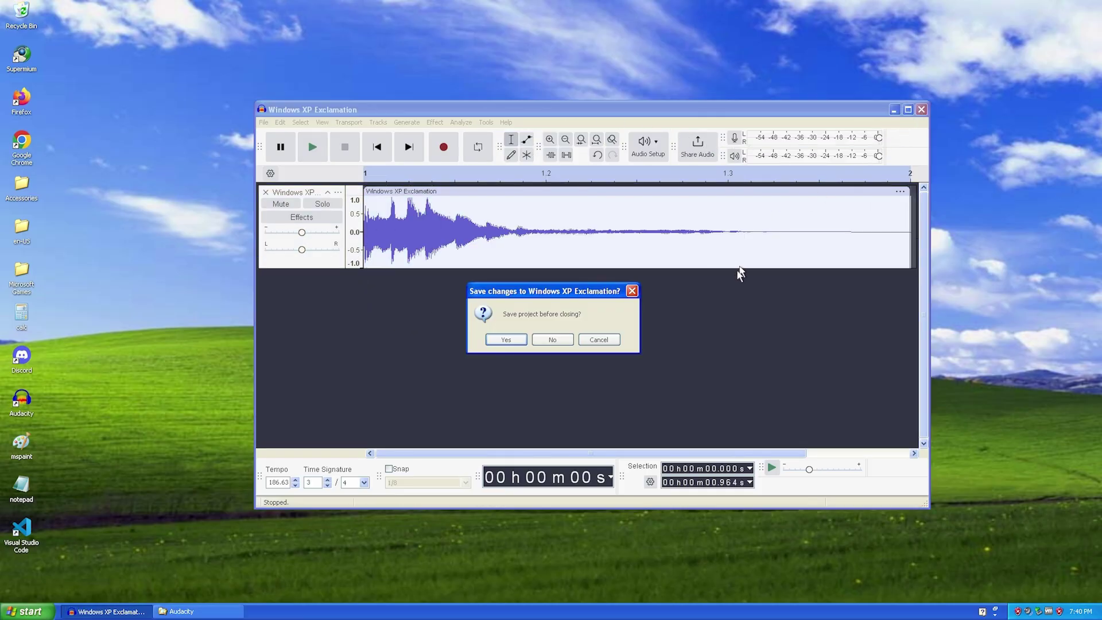
pyautogui.click(553, 340)
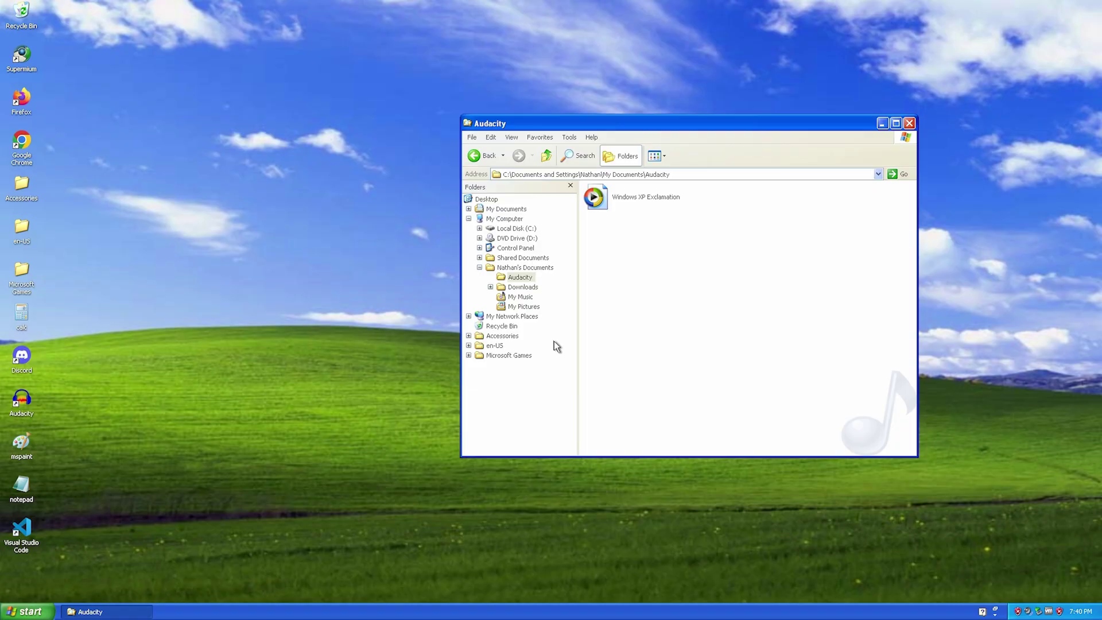
pyautogui.hotkey('alt', 'F4')
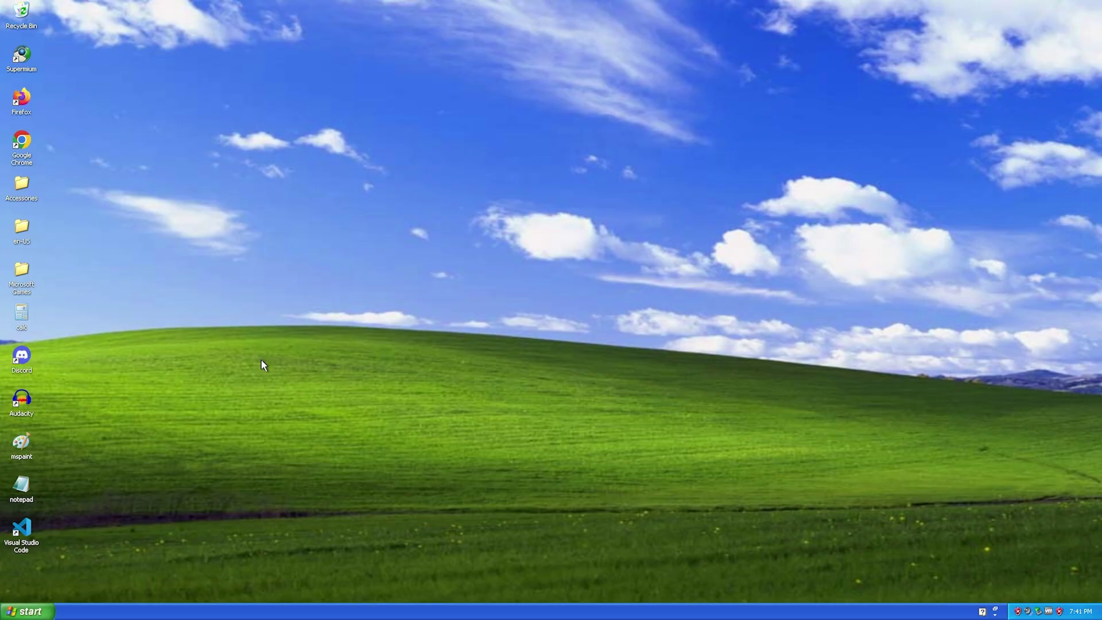
# Step: Open Windows Task Manager and end the Discord.exe process that uses the most memory
pyautogui.hotkey('ctrl', 'shift', 'Escape')
pyautogui.moveTo(263, 96); pyautogui.dragTo(507, 101)
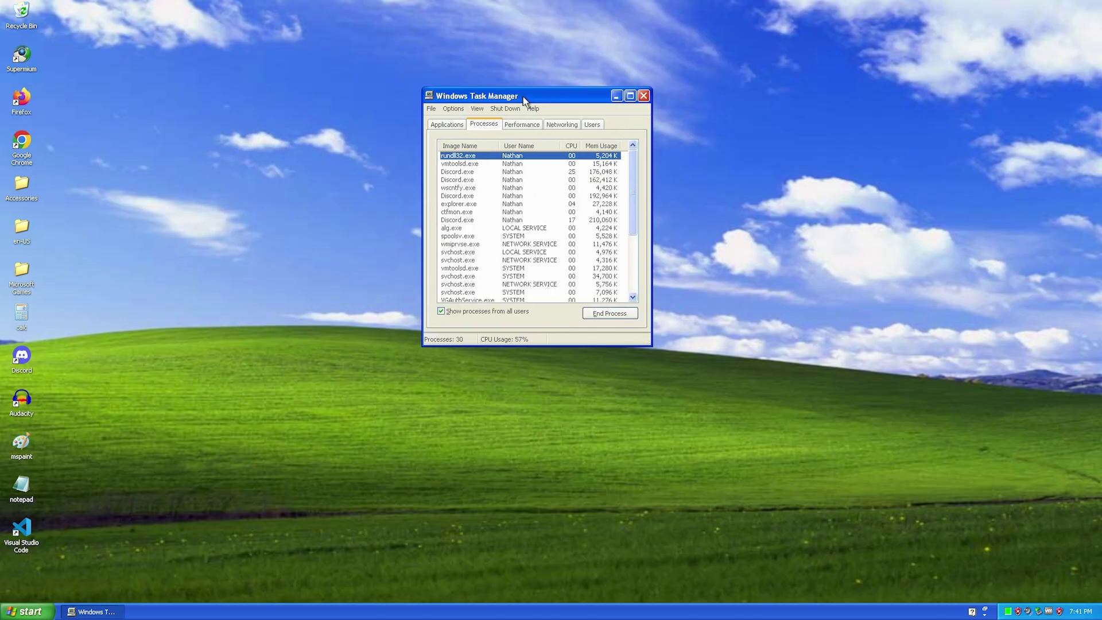
pyautogui.click(475, 219)
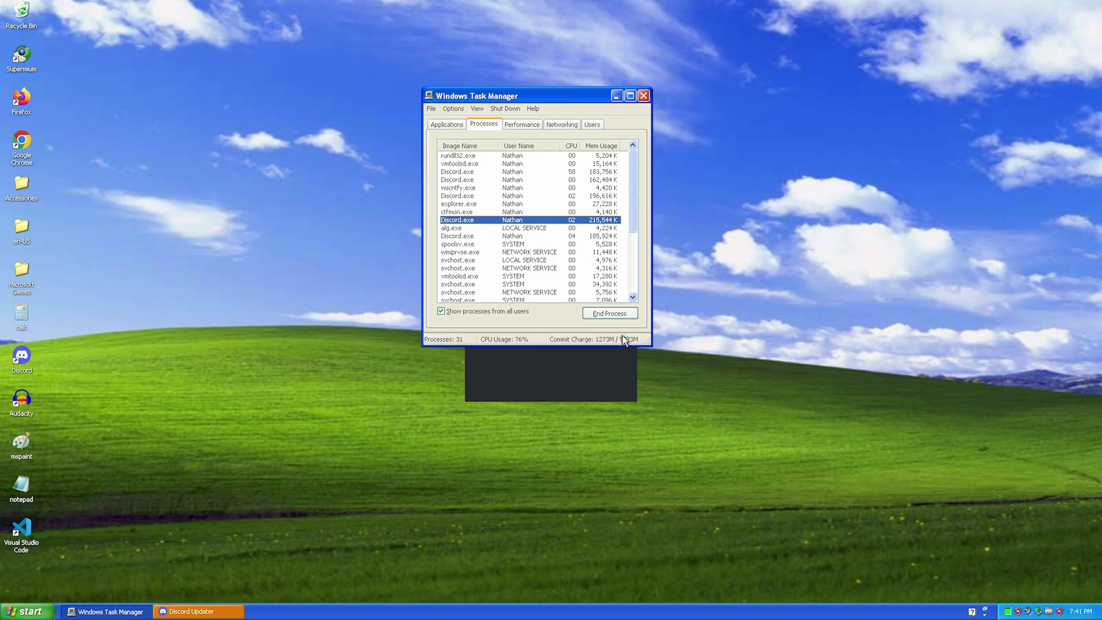
pyautogui.moveTo(553, 95); pyautogui.dragTo(833, 120)
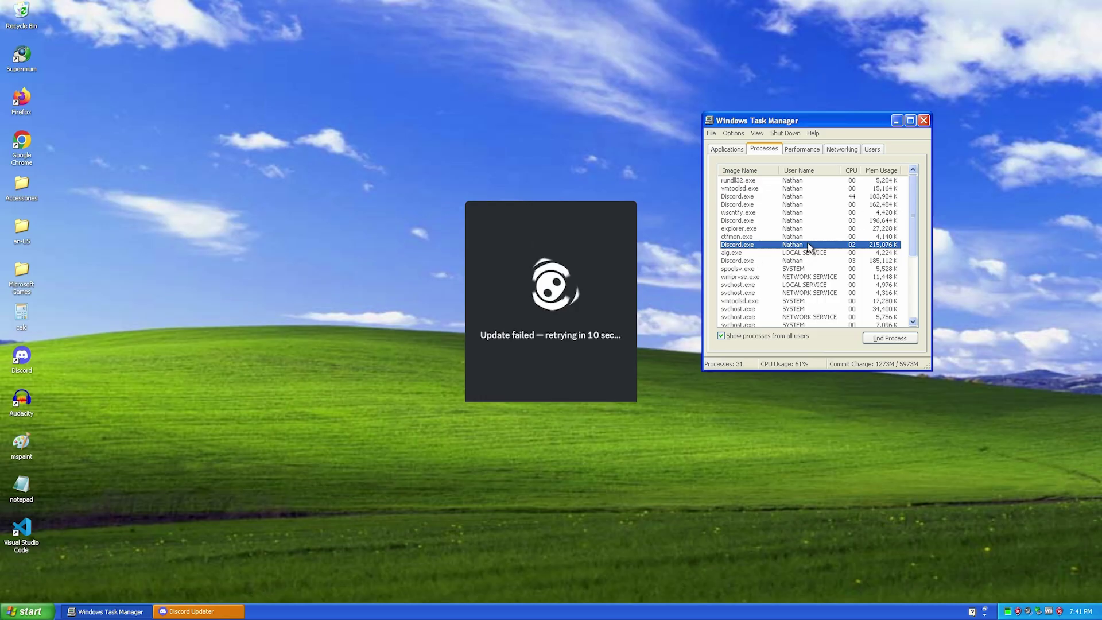
pyautogui.click(887, 338)
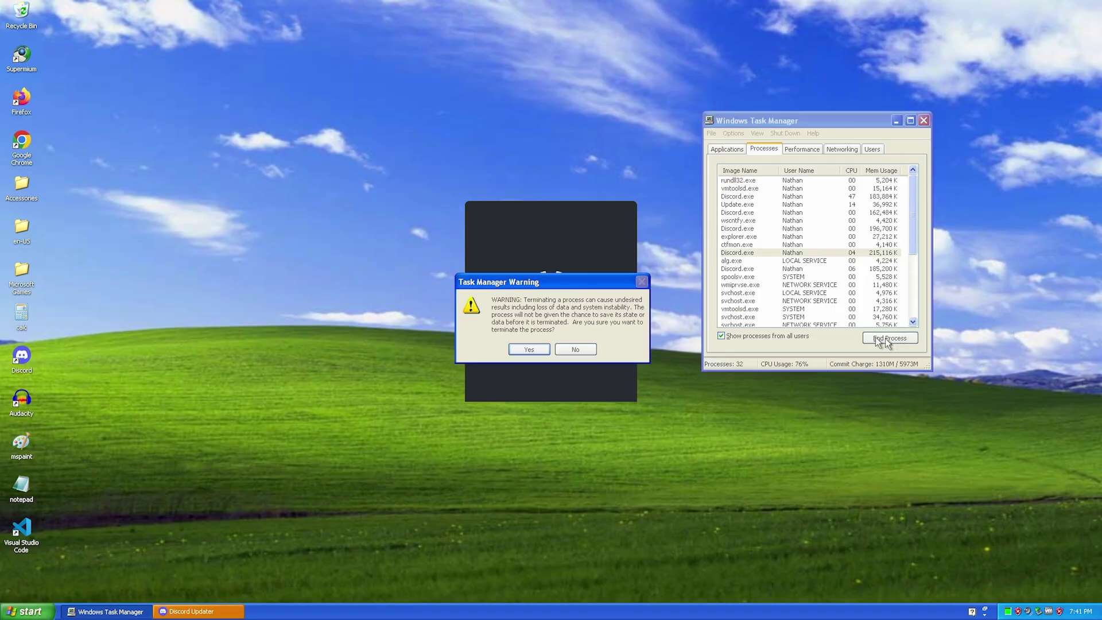
pyautogui.click(525, 350)
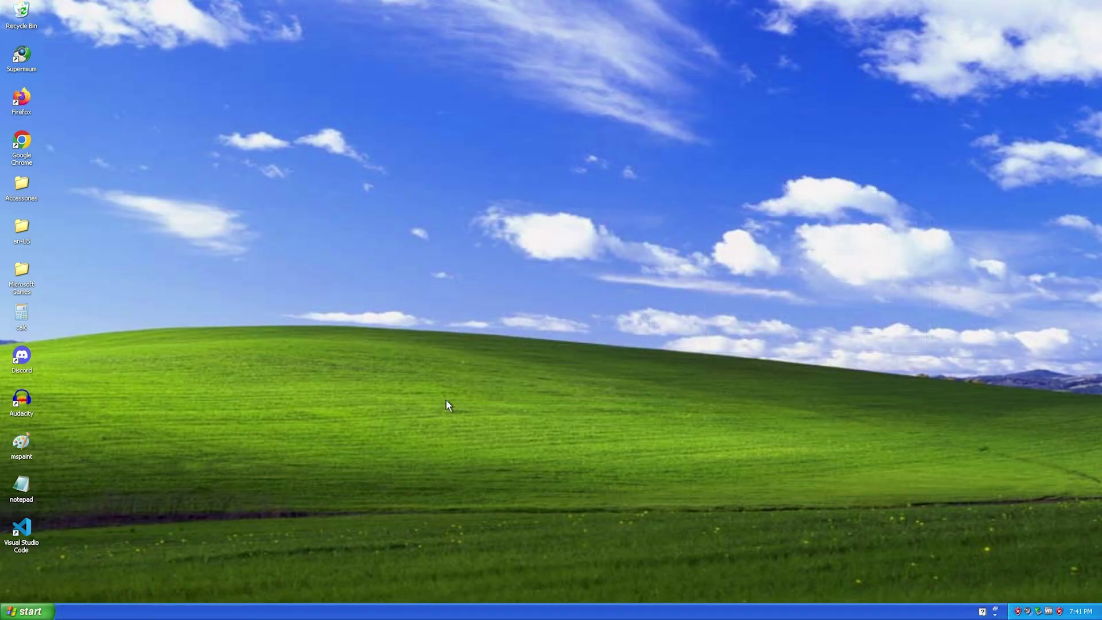
# Step: Open Visual Studio Code and move its window toward the middle of the desktop
pyautogui.doubleClick(16, 537)
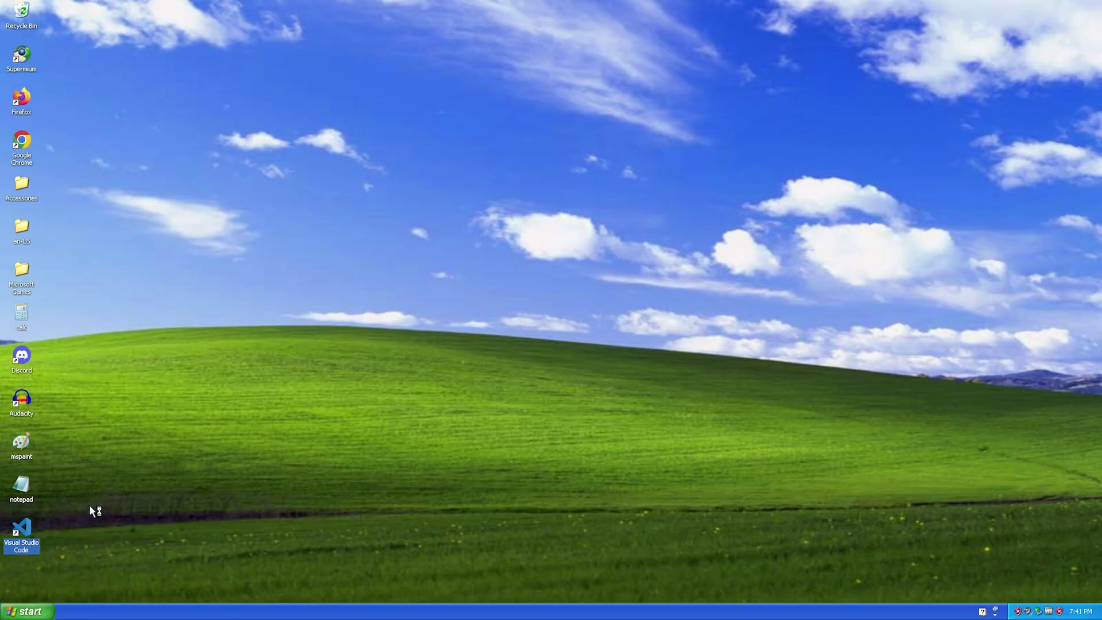
pyautogui.click(315, 406)
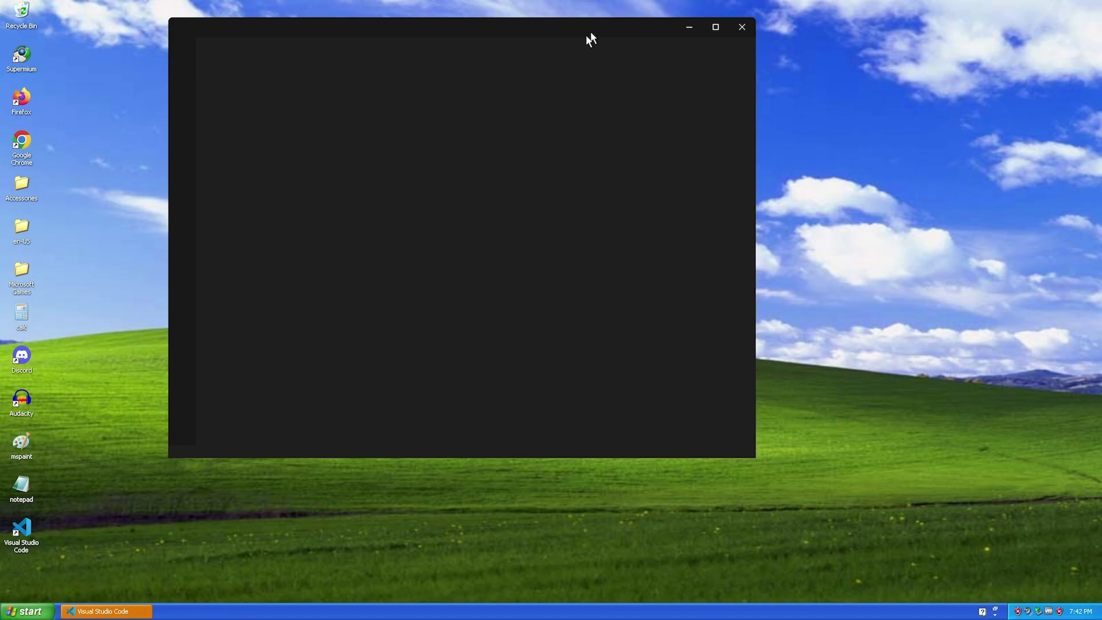
pyautogui.moveTo(587, 33); pyautogui.dragTo(649, 52)
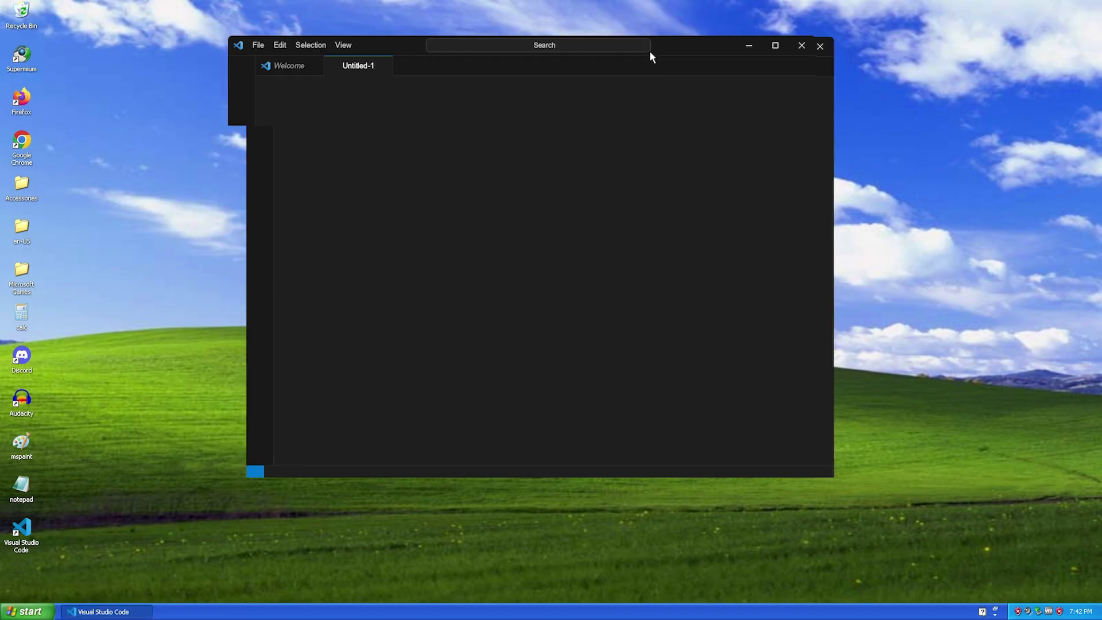
# Step: Enter "dggsfsff" in the untitled file, then dismiss the 32-bit notification and maximize the window
pyautogui.write('dggsfsff')
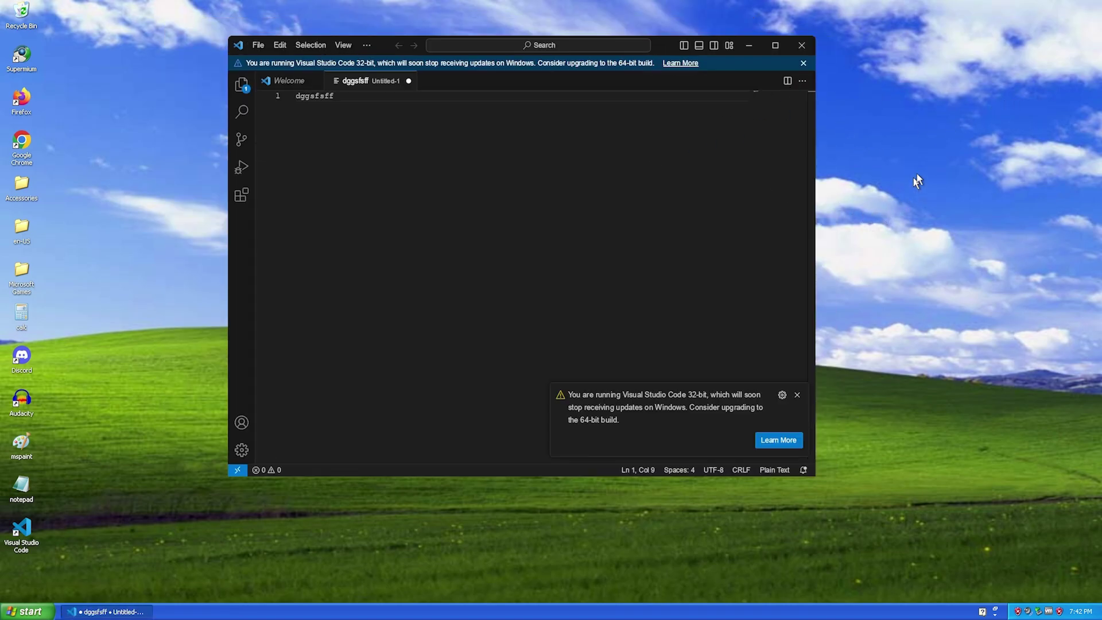
pyautogui.click(797, 394)
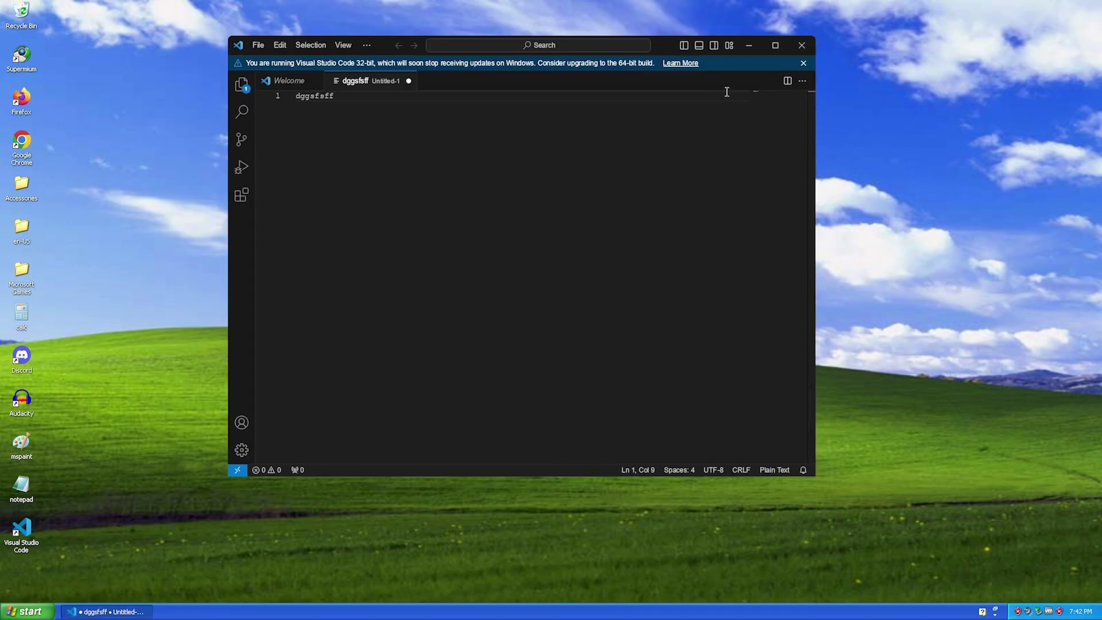
pyautogui.click(774, 45)
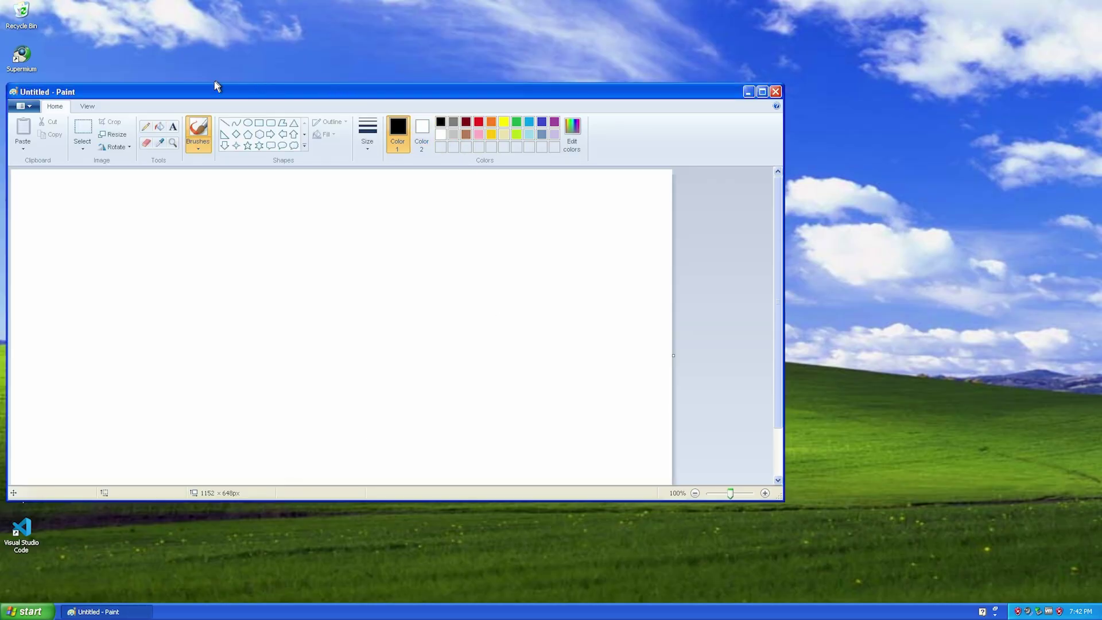
# Step: Move the Paint window away from the desktop icons and draw a black smiley face with a round head, two line eyes and a smile
pyautogui.moveTo(342, 91); pyautogui.dragTo(619, 64)
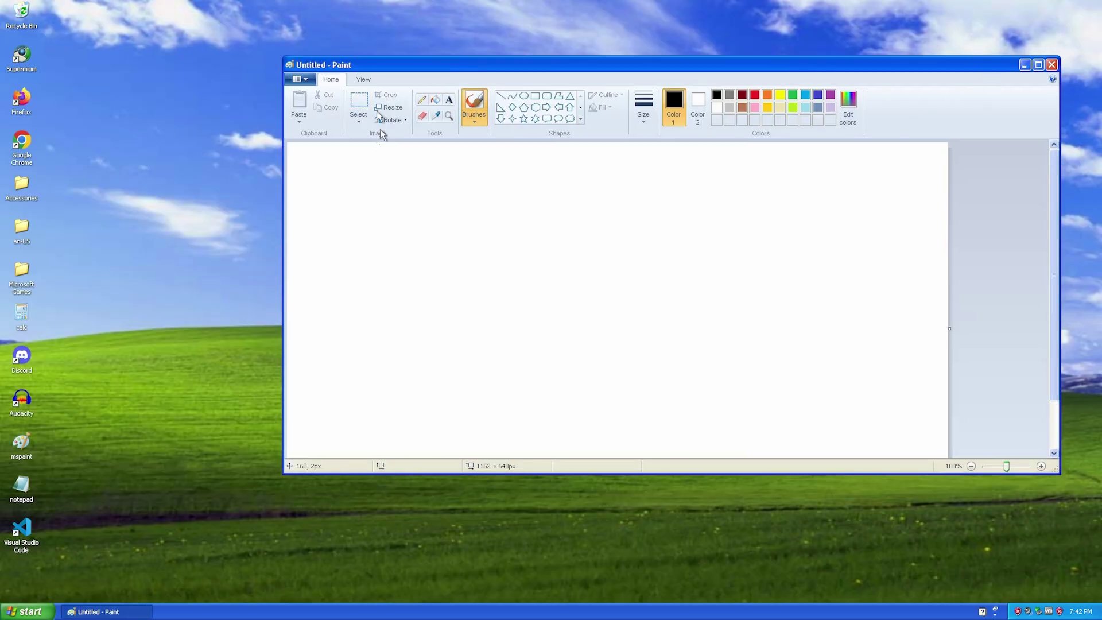
pyautogui.click(302, 79)
pyautogui.click(771, 292)
pyautogui.moveTo(552, 186)
pyautogui.mouseDown()
pyautogui.moveTo(401, 270)
pyautogui.moveTo(634, 189)
pyautogui.moveTo(553, 187)
pyautogui.mouseUp()
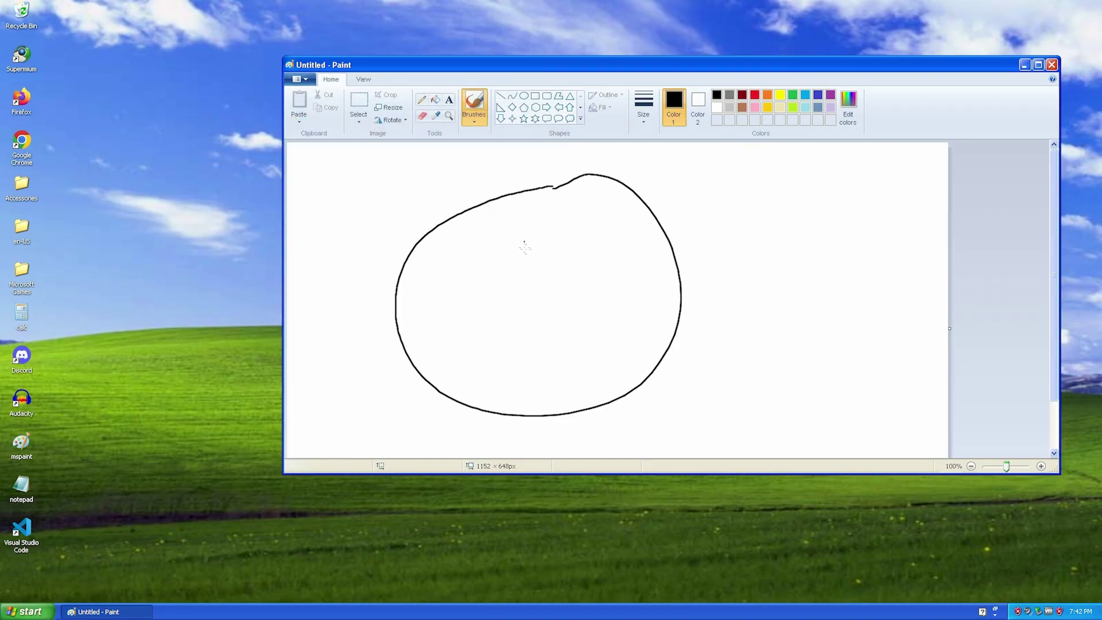
pyautogui.moveTo(457, 318); pyautogui.dragTo(624, 310)
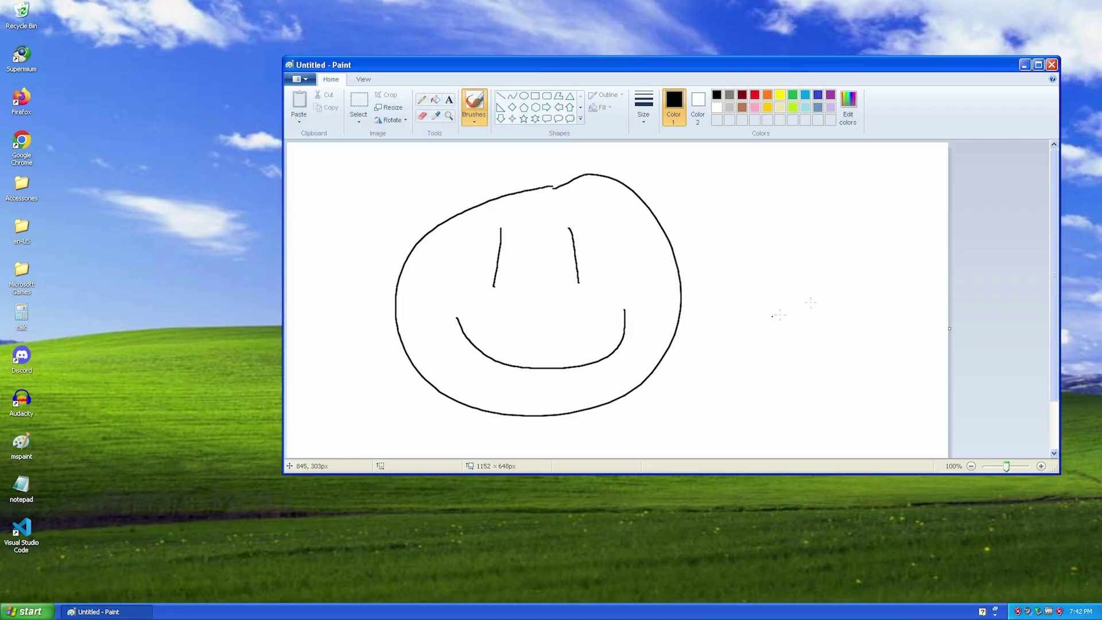
# Step: Draw two red ellipses beside the smiley, a large one and a smaller one of about 124 × 165 px overlapping it
pyautogui.click(524, 96)
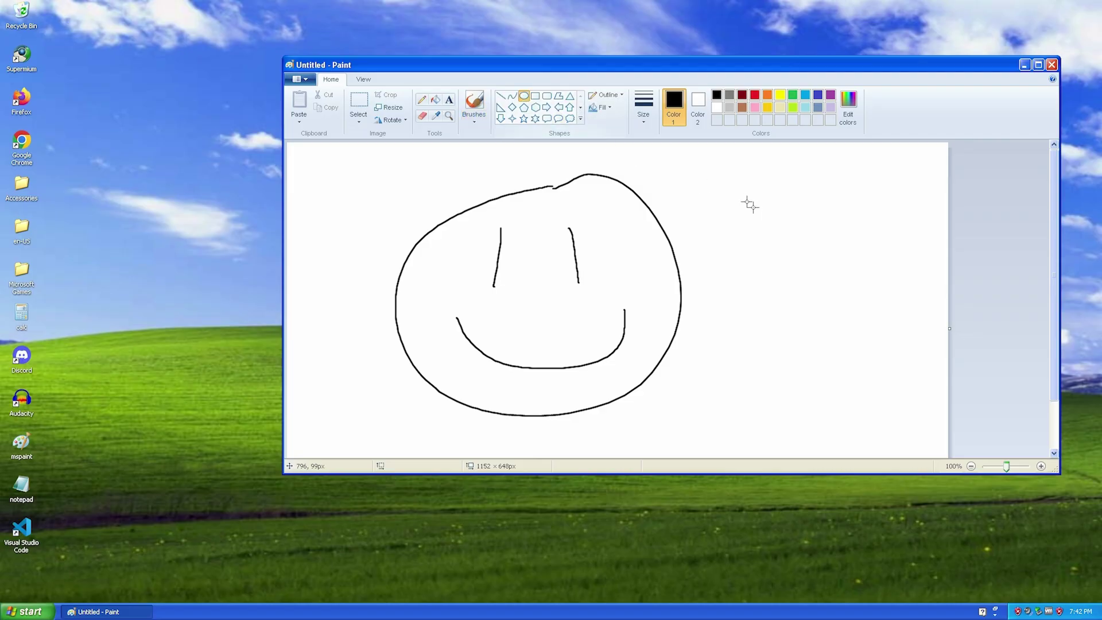
pyautogui.moveTo(744, 200); pyautogui.dragTo(910, 355)
pyautogui.click(755, 94)
pyautogui.moveTo(693, 175); pyautogui.dragTo(763, 269)
# Step: Paint a thin red scribble beside the head with the basic brush and two thick red strokes over the smiley with the oil brush
pyautogui.click(474, 103)
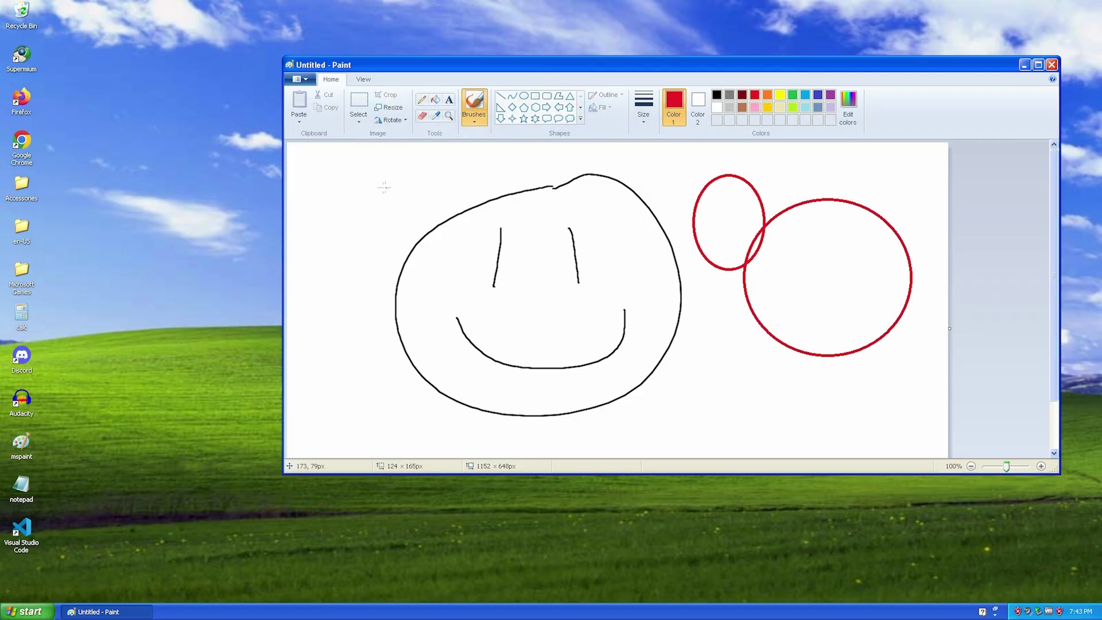
pyautogui.moveTo(385, 187)
pyautogui.mouseDown()
pyautogui.moveTo(402, 230)
pyautogui.moveTo(384, 239)
pyautogui.mouseUp()
pyautogui.click(474, 121)
pyautogui.click(494, 175)
pyautogui.moveTo(427, 290)
pyautogui.mouseDown()
pyautogui.moveTo(367, 353)
pyautogui.moveTo(522, 252)
pyautogui.mouseUp()
pyautogui.moveTo(598, 234); pyautogui.dragTo(661, 214)
# Step: Paint a red watercolor stroke below the ellipses and a red airbrush stroke across the smiley and the small ellipse
pyautogui.click(474, 121)
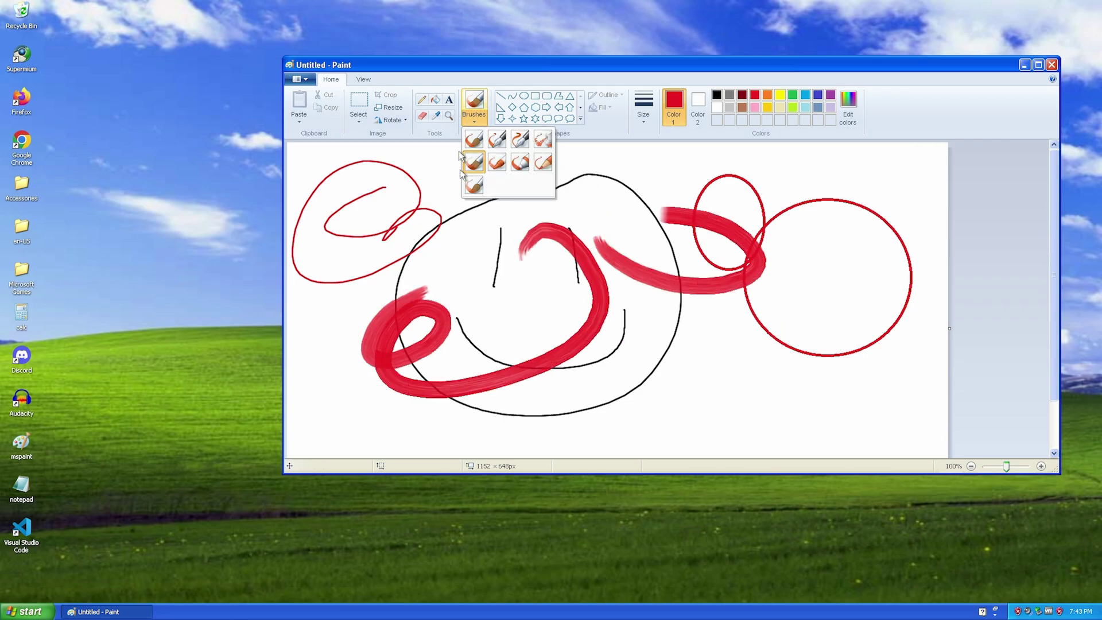
pyautogui.click(476, 179)
pyautogui.moveTo(655, 276)
pyautogui.mouseDown()
pyautogui.moveTo(787, 336)
pyautogui.moveTo(769, 301)
pyautogui.mouseUp()
pyautogui.click(474, 122)
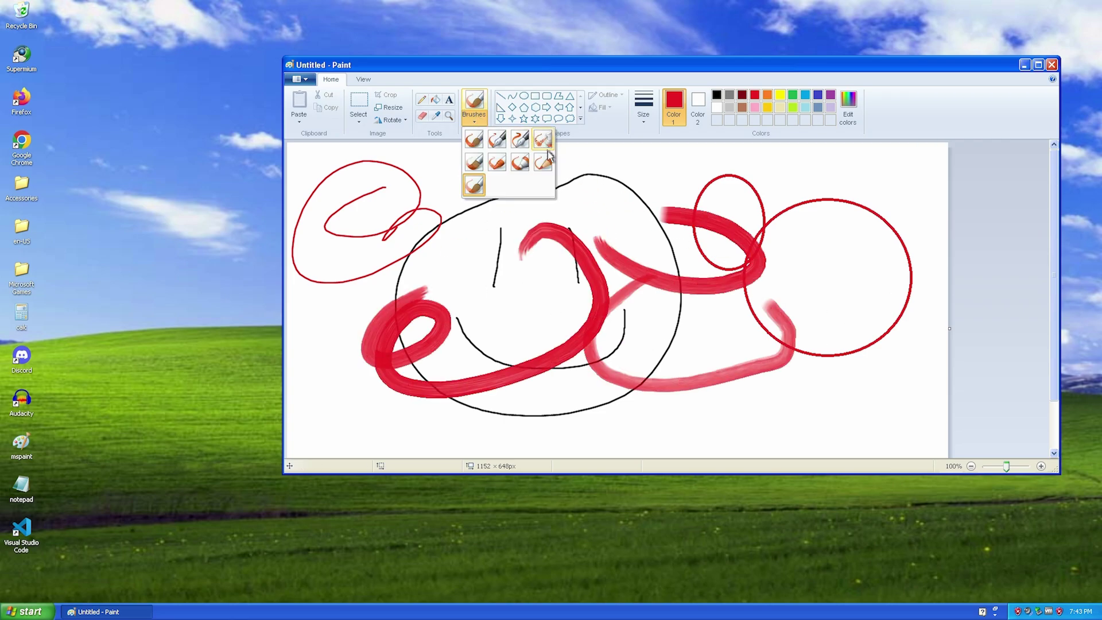
pyautogui.click(542, 154)
pyautogui.moveTo(508, 233)
pyautogui.mouseDown()
pyautogui.moveTo(721, 267)
pyautogui.moveTo(789, 240)
pyautogui.mouseUp()
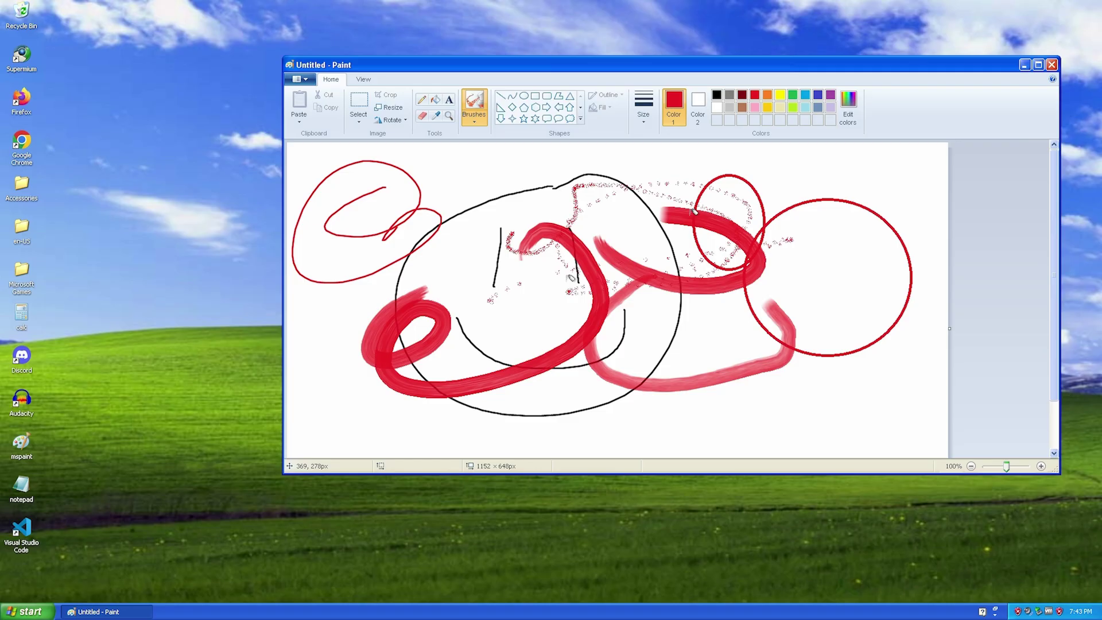
# Step: Draw five straight turquoise lines across the smiley and the ellipses with the Line shape
pyautogui.click(474, 118)
pyautogui.click(529, 118)
pyautogui.click(500, 96)
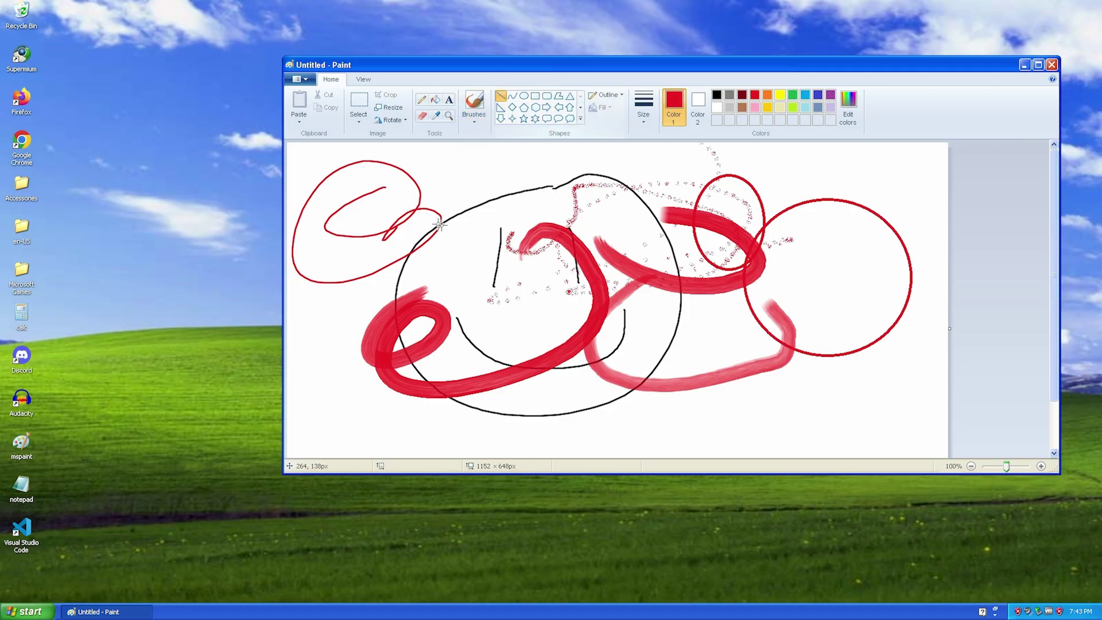
pyautogui.moveTo(439, 221); pyautogui.dragTo(792, 257)
pyautogui.click(753, 108)
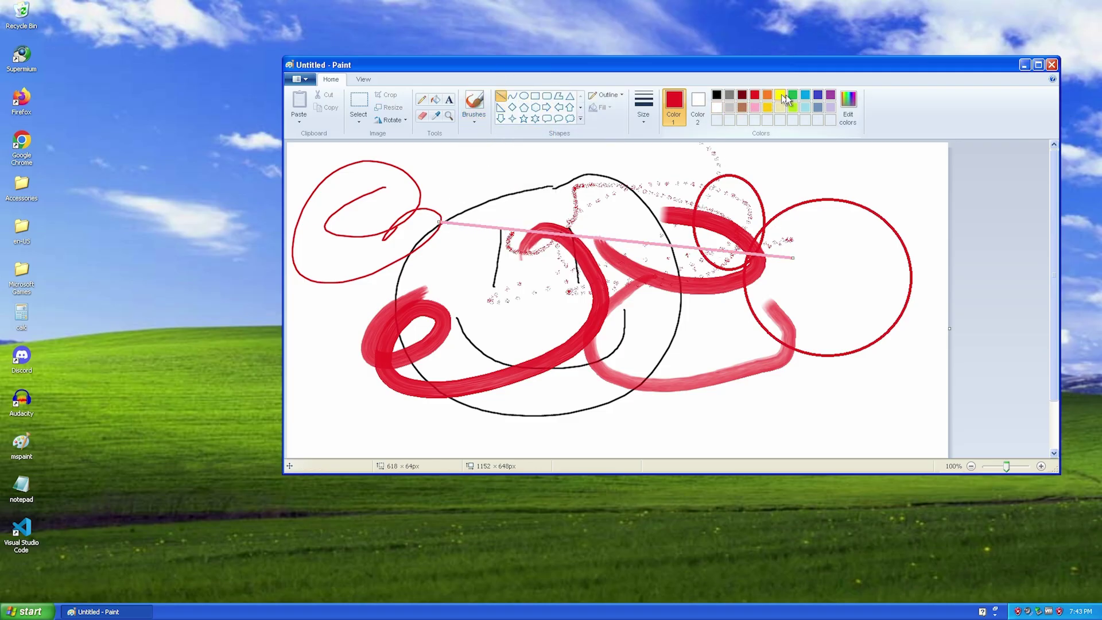
pyautogui.click(805, 95)
pyautogui.moveTo(789, 188); pyautogui.dragTo(756, 279)
pyautogui.moveTo(837, 203); pyautogui.dragTo(711, 387)
pyautogui.moveTo(827, 286); pyautogui.dragTo(634, 357)
pyautogui.moveTo(485, 214); pyautogui.dragTo(577, 229)
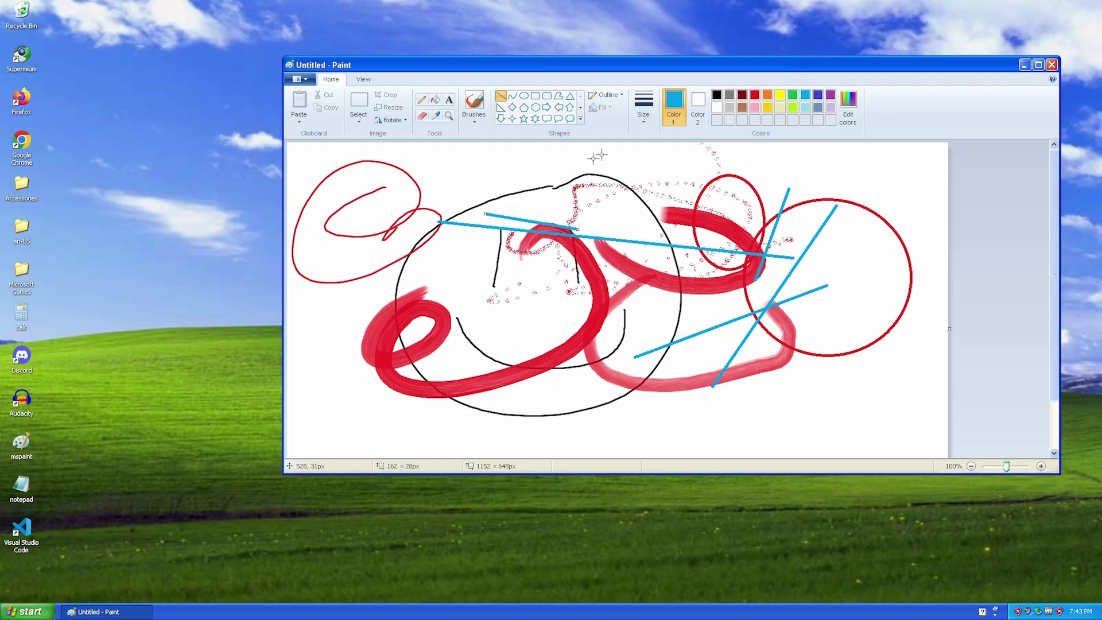
# Step: Check the shape outline options and add four more straight turquoise lines across the smiley's face
pyautogui.click(641, 112)
pyautogui.click(594, 97)
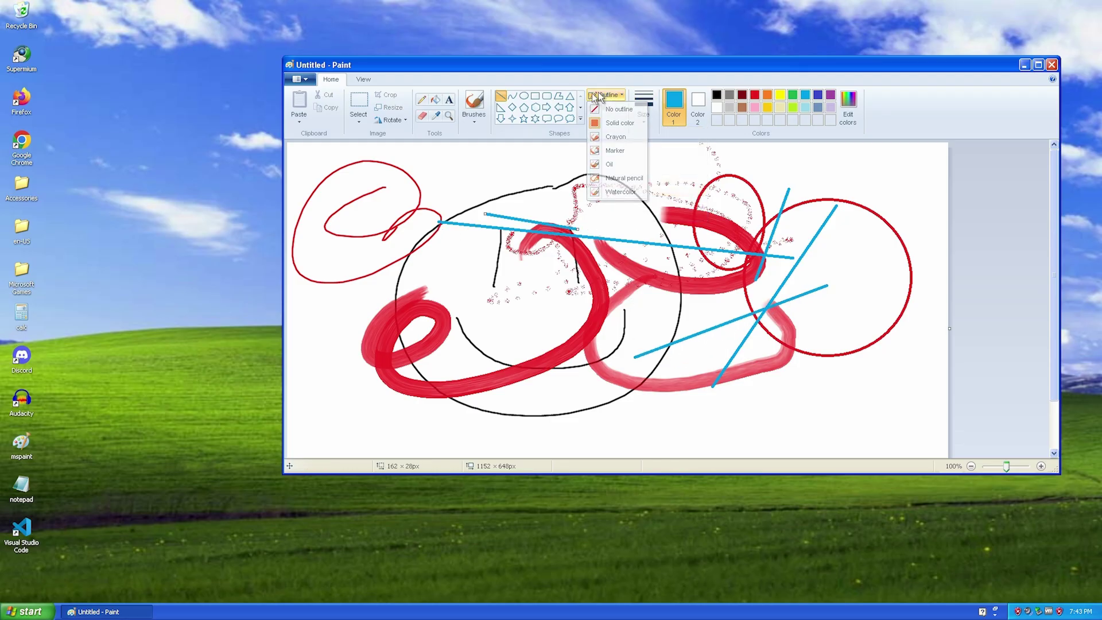
pyautogui.click(594, 98)
pyautogui.moveTo(437, 265); pyautogui.dragTo(650, 253)
pyautogui.moveTo(597, 211); pyautogui.dragTo(590, 318)
pyautogui.moveTo(472, 326); pyautogui.dragTo(648, 264)
pyautogui.moveTo(722, 225); pyautogui.dragTo(408, 333)
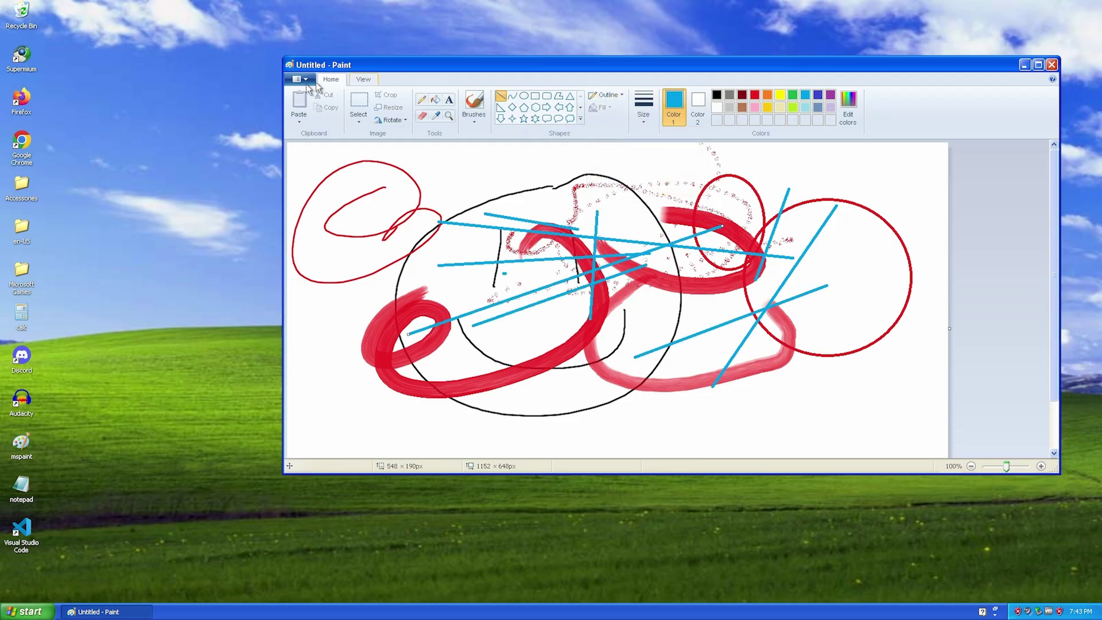
# Step: Save the picture to the Desktop as a PNG named Untitled
pyautogui.click(306, 79)
pyautogui.click(367, 175)
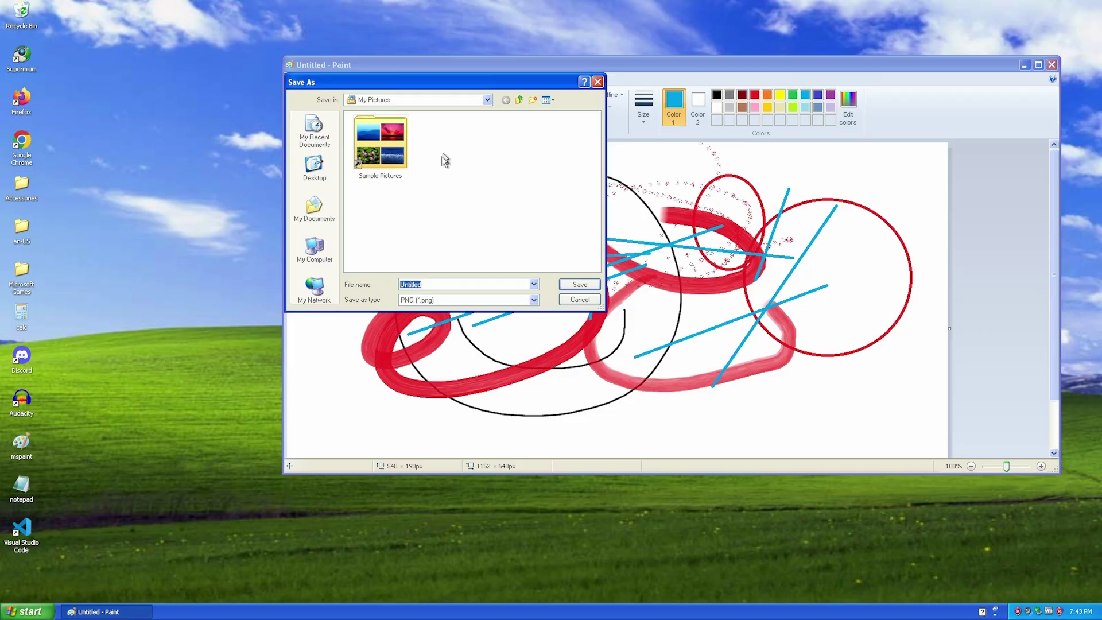
pyautogui.click(424, 301)
pyautogui.click(376, 289)
pyautogui.click(314, 169)
pyautogui.click(580, 284)
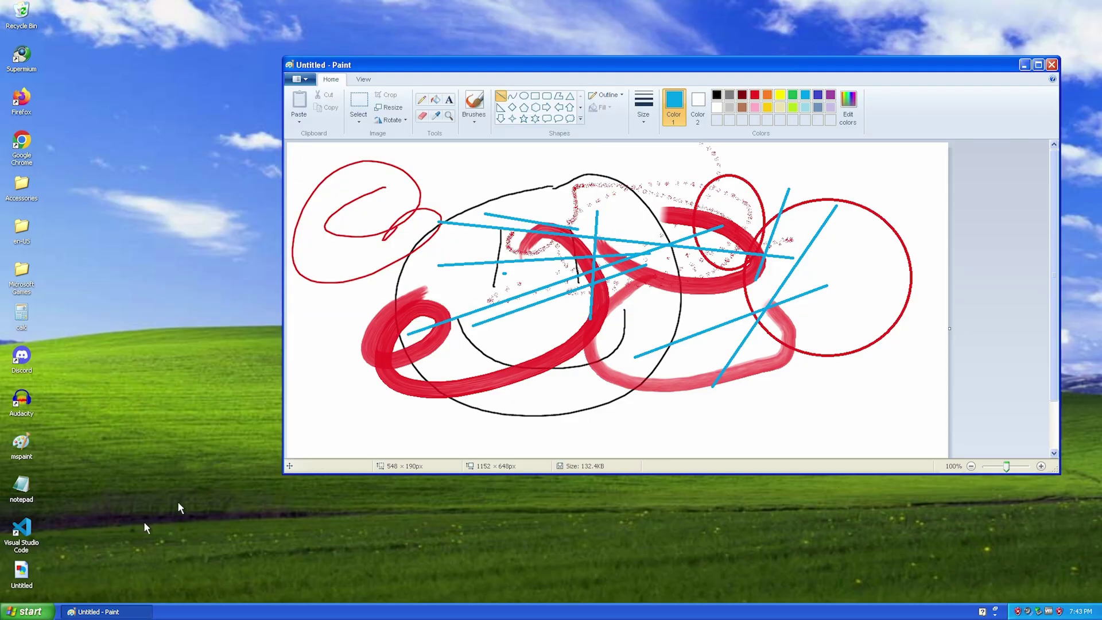
# Step: View the saved Untitled picture in Windows Picture and Fax Viewer, close the viewer and reposition the Paint window
pyautogui.doubleClick(31, 570)
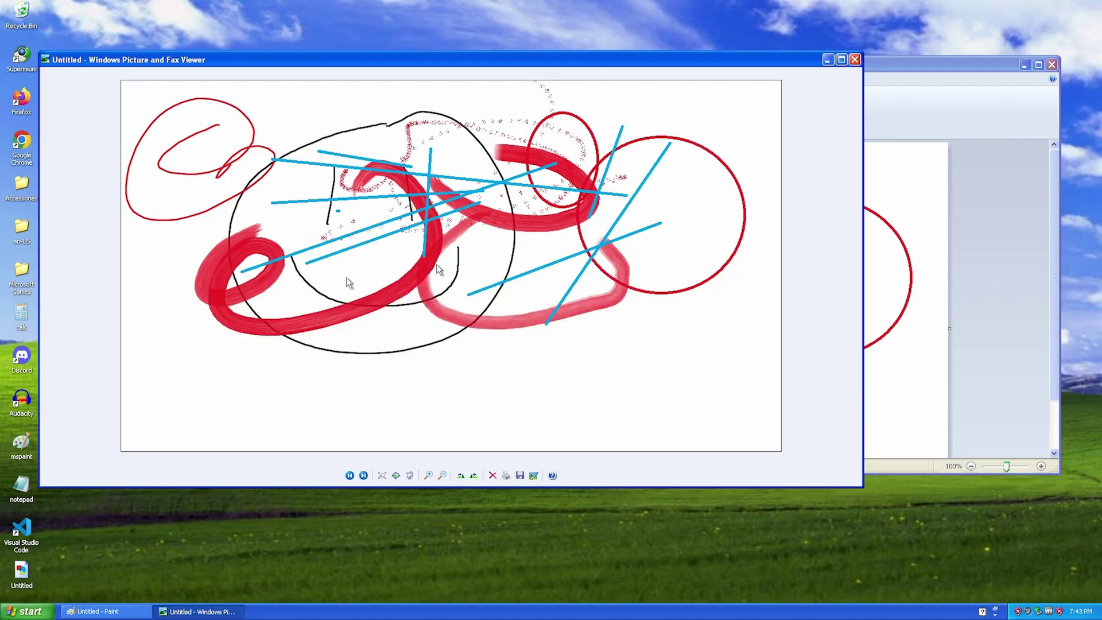
pyautogui.click(855, 59)
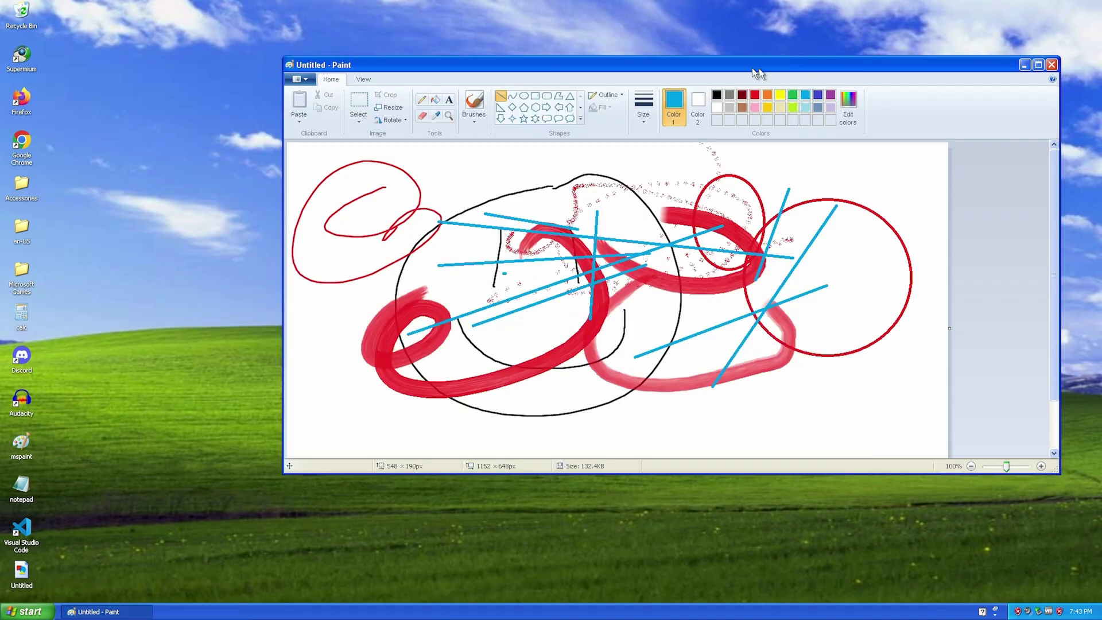
pyautogui.moveTo(854, 61)
pyautogui.mouseDown()
pyautogui.moveTo(713, 95)
pyautogui.moveTo(764, 78)
pyautogui.mouseUp()
# Step: Set the drawing as the desktop background from Paint and lower the Paint window to reveal it
pyautogui.click(206, 98)
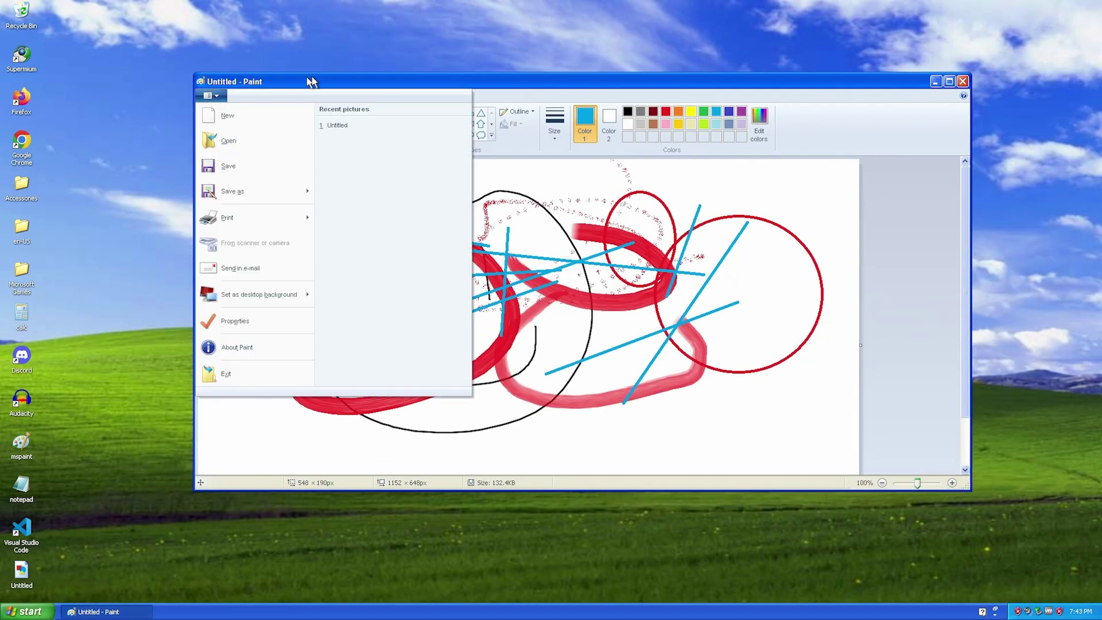
pyautogui.click(310, 80)
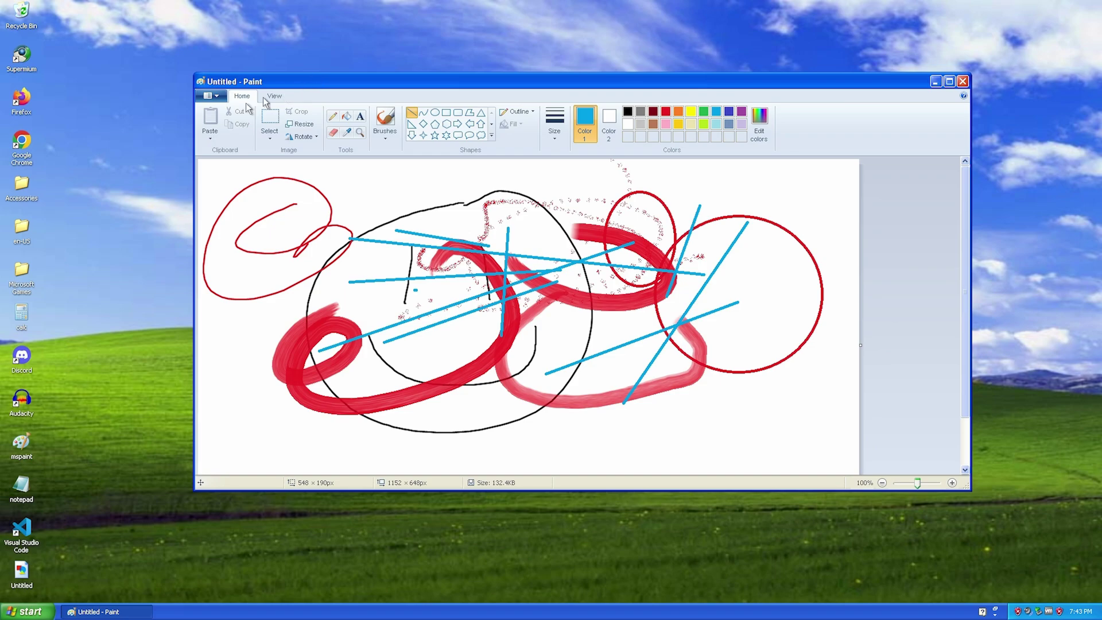
pyautogui.click(210, 95)
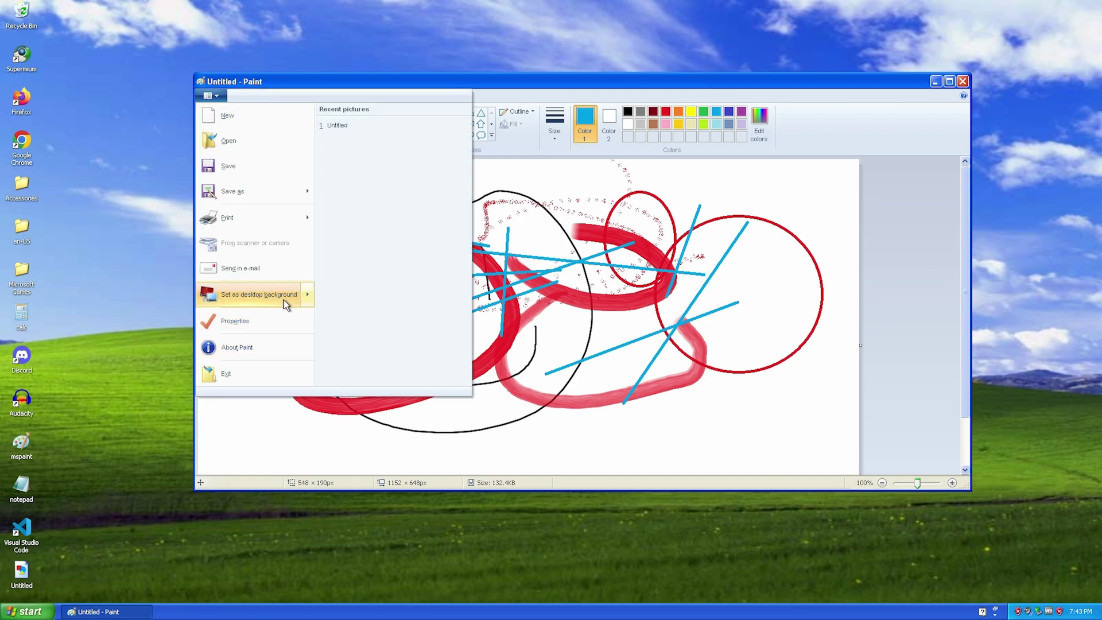
pyautogui.moveTo(285, 304)
pyautogui.click(258, 294)
pyautogui.moveTo(368, 81)
pyautogui.mouseDown()
pyautogui.moveTo(412, 460)
pyautogui.moveTo(361, 170)
pyautogui.mouseUp()
# Step: Restore the green hill wallpaper as the desktop background in Display Properties
pyautogui.rightClick(147, 317)
pyautogui.click(172, 400)
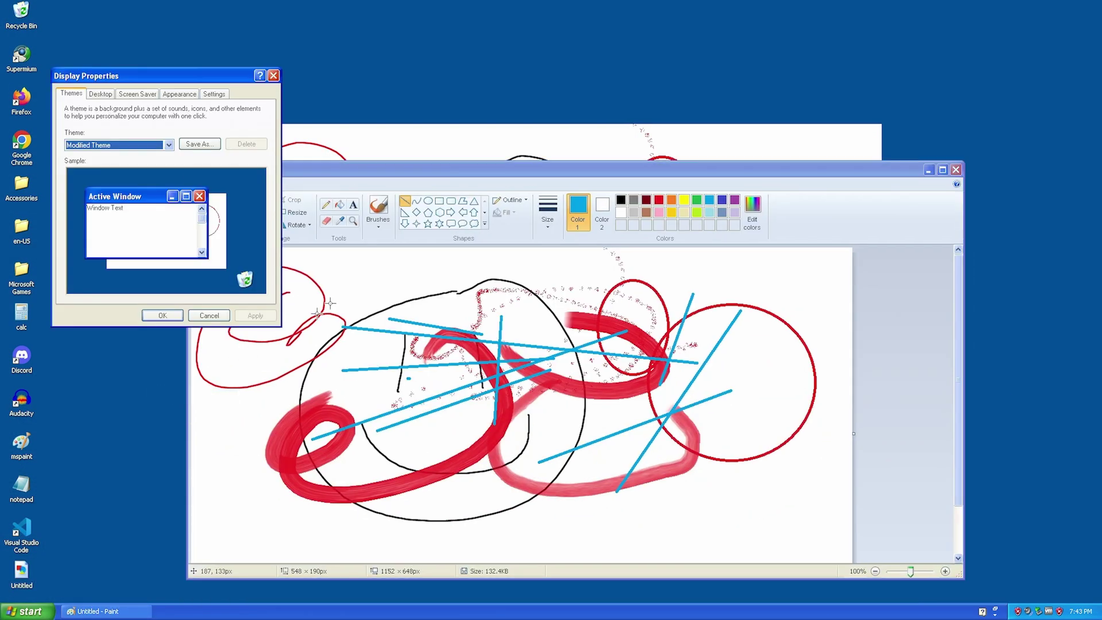
pyautogui.click(96, 99)
pyautogui.scroll(5, 117, 245)
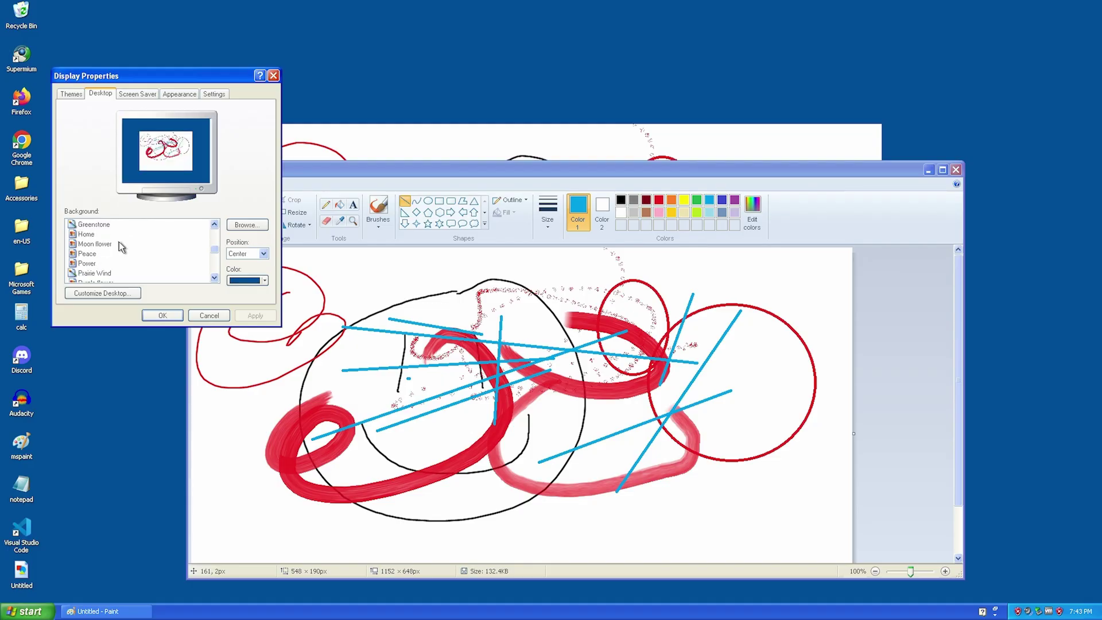
pyautogui.click(101, 225)
pyautogui.click(84, 262)
pyautogui.click(255, 315)
pyautogui.click(162, 315)
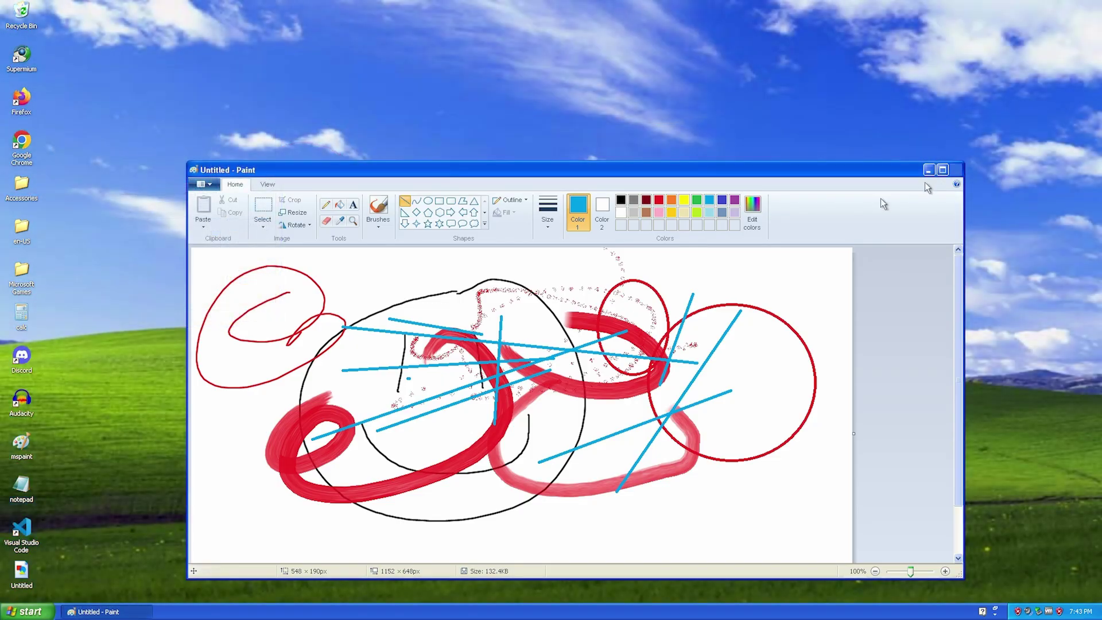
# Step: Close Paint, then open Calculator in the middle of the desktop and look through its menus
pyautogui.click(955, 170)
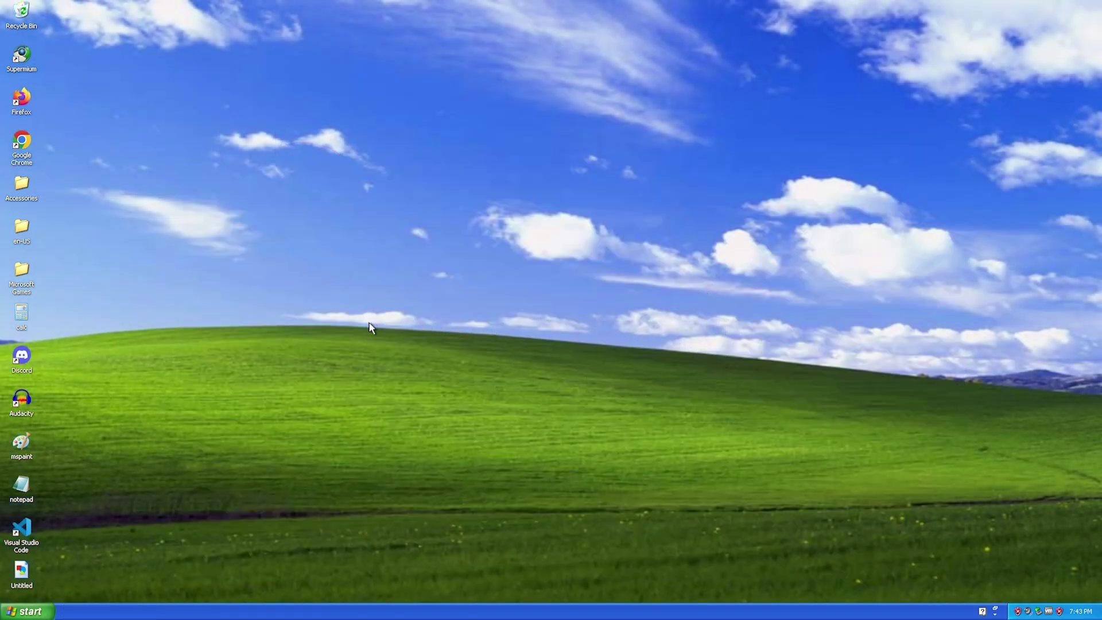
pyautogui.doubleClick(21, 318)
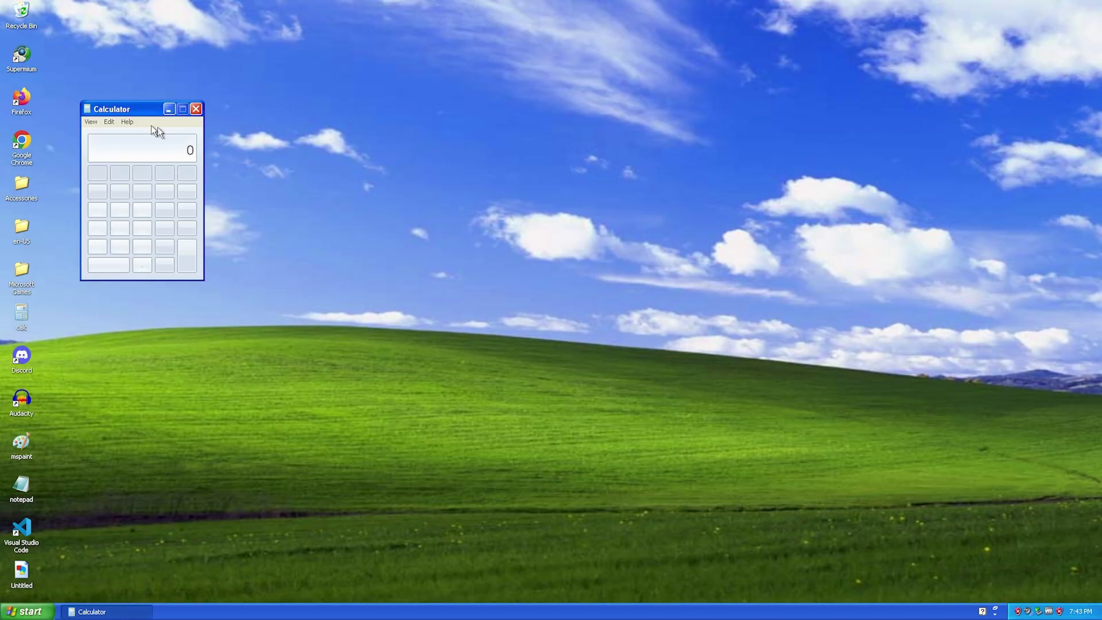
pyautogui.moveTo(113, 113); pyautogui.dragTo(556, 108)
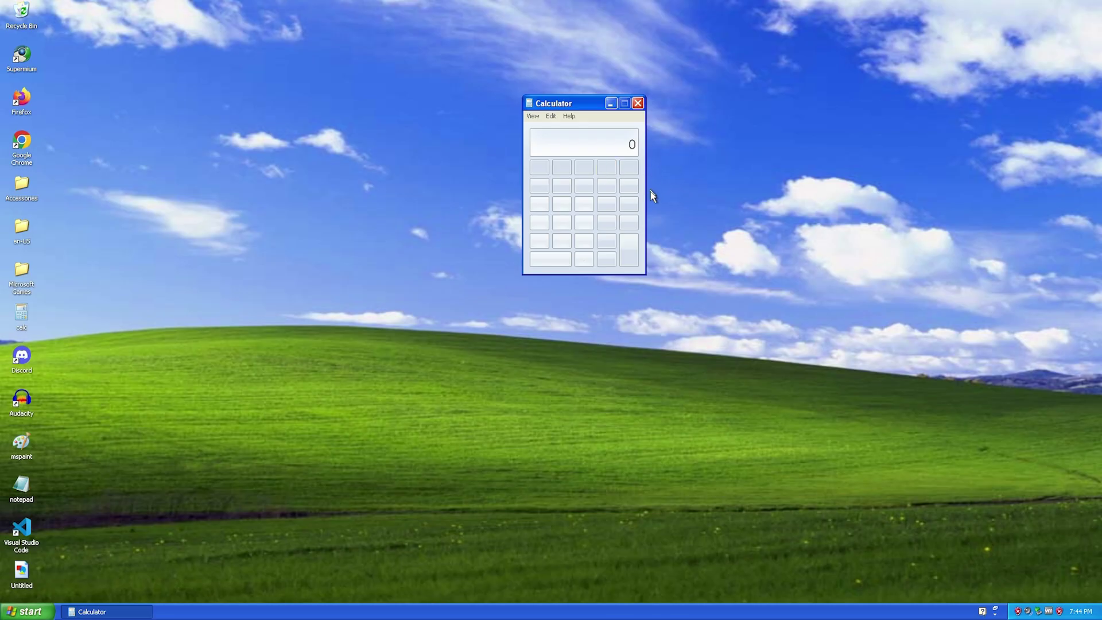
pyautogui.click(534, 116)
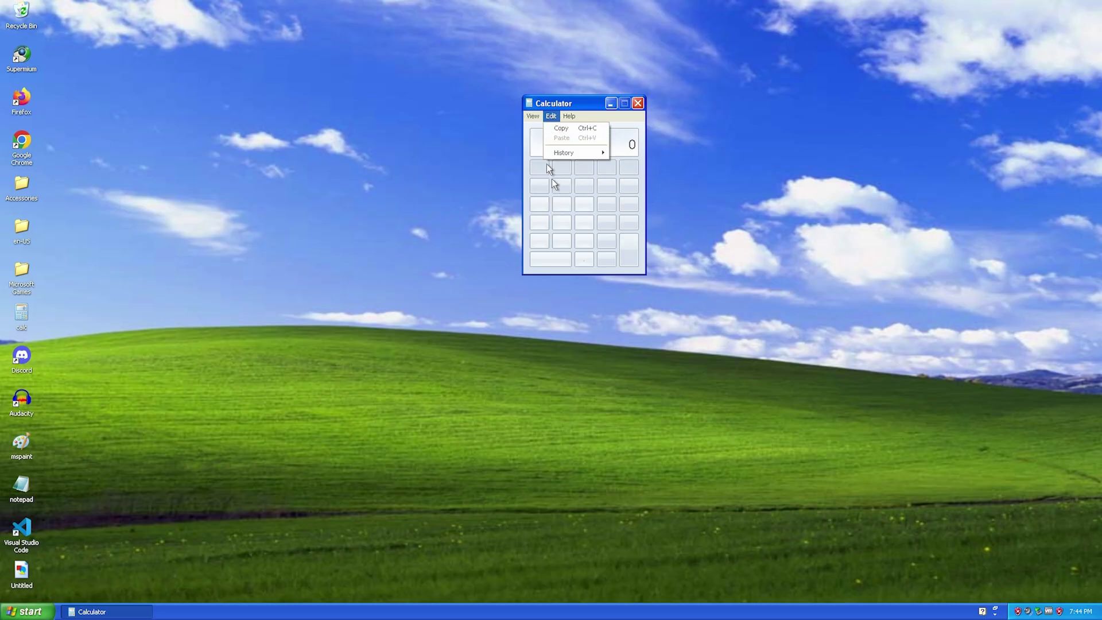
pyautogui.click(648, 146)
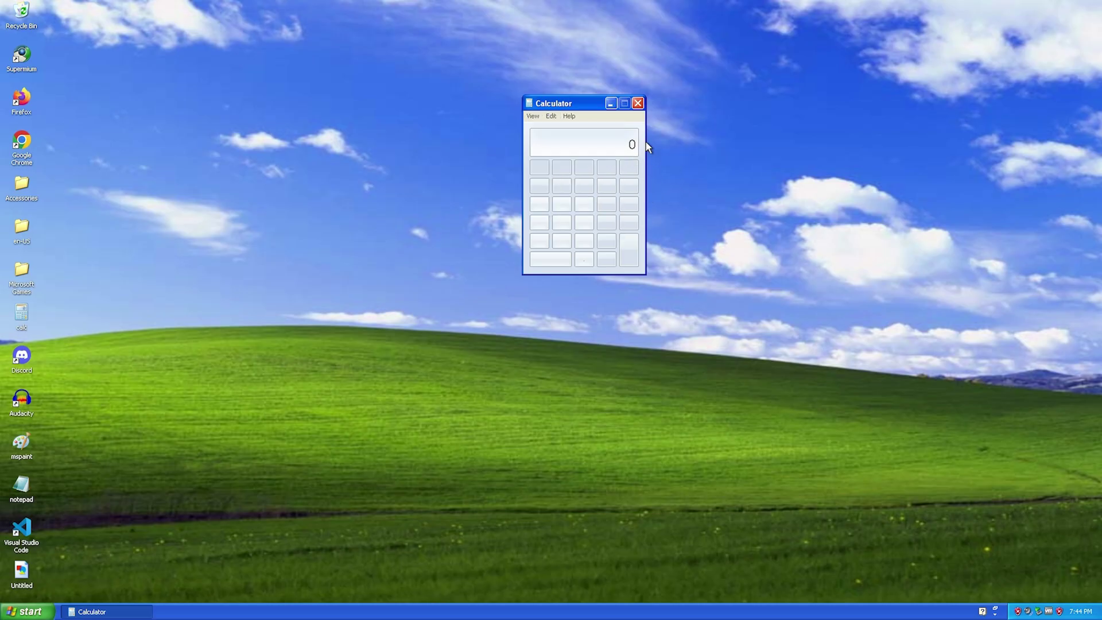
# Step: Try out a calculation with Calculator's unlabelled buttons
pyautogui.click(568, 229)
pyautogui.click(608, 187)
pyautogui.click(629, 188)
pyautogui.click(593, 181)
pyautogui.click(568, 222)
pyautogui.press('Return')
pyautogui.press('Escape')
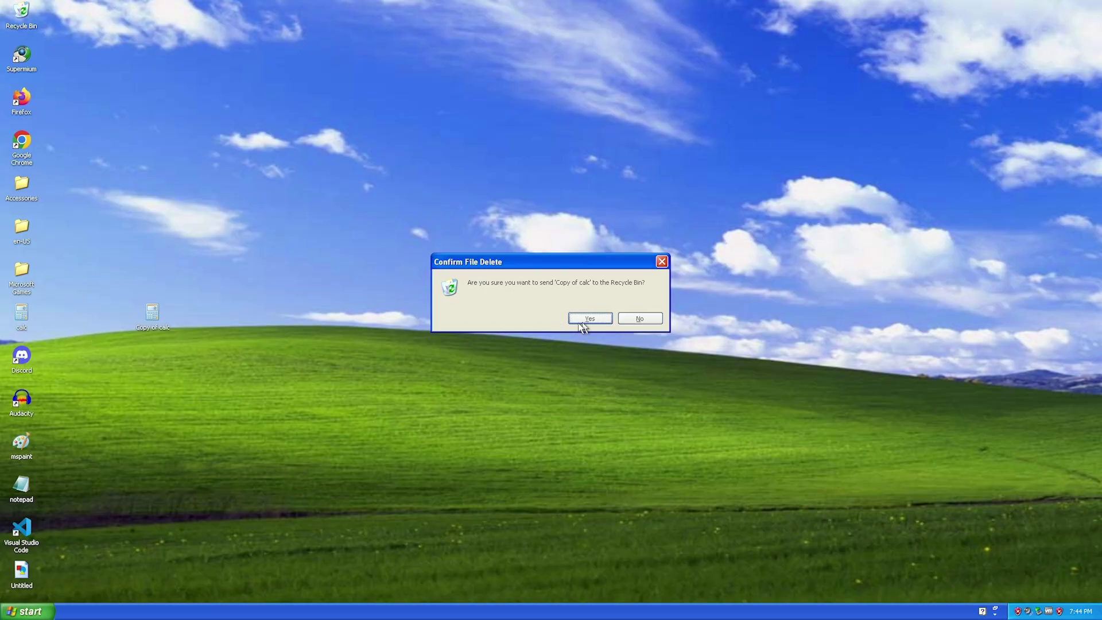
# Step: Send 'Copy of calc' to the Recycle Bin, then open Notepad from the desktop and enter 'adqiuduihduihauidhaiud'
pyautogui.click(580, 321)
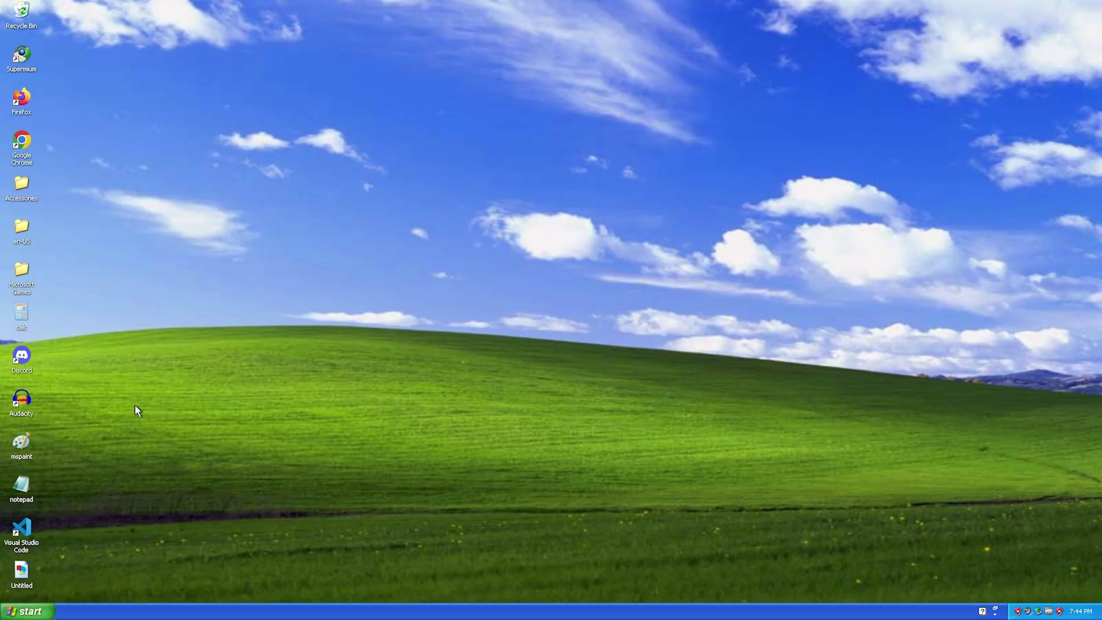
pyautogui.doubleClick(21, 486)
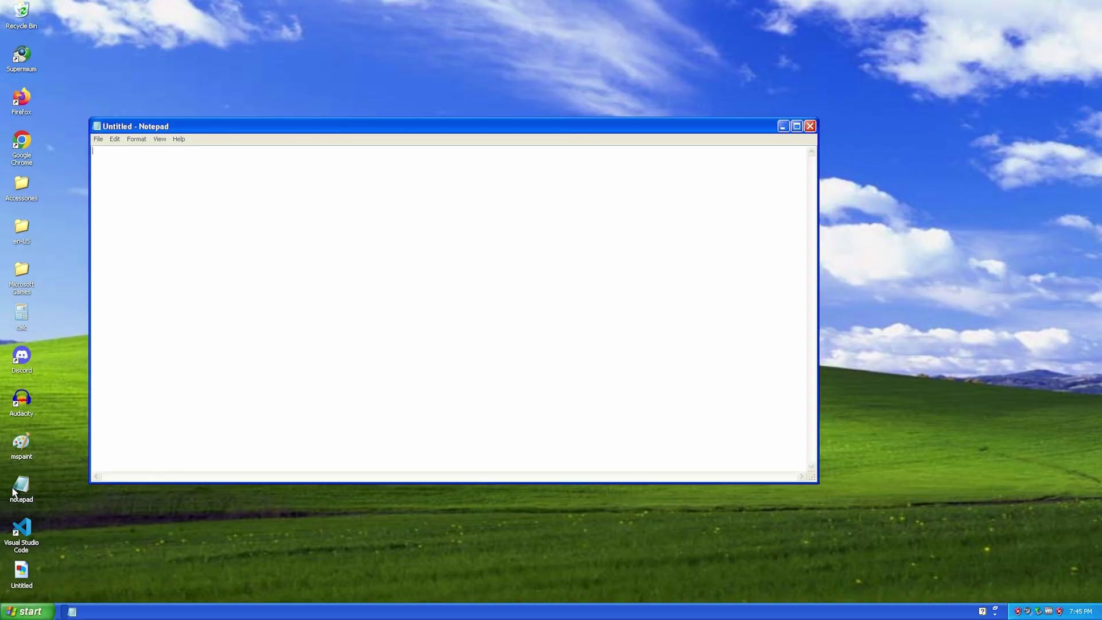
pyautogui.write('adqiuduihduihauidhaiud')
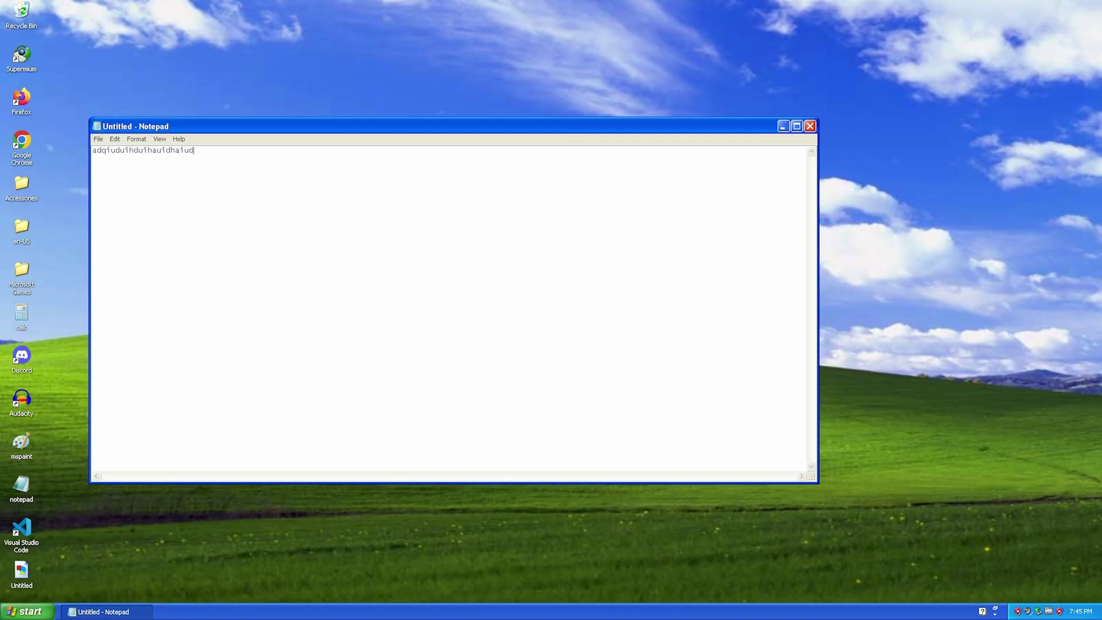
# Step: Run notepad to open the second Notepad version, offset its window, and switch between both windows to compare them
pyautogui.press('super+r')
pyautogui.write('note')
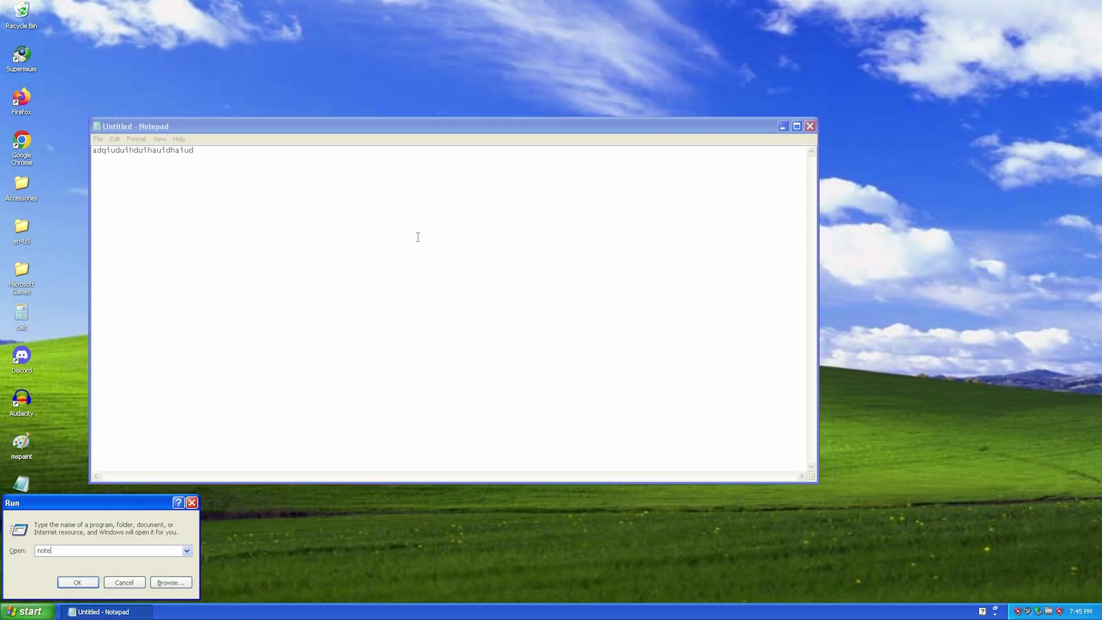
pyautogui.write('pad')
pyautogui.press('Return')
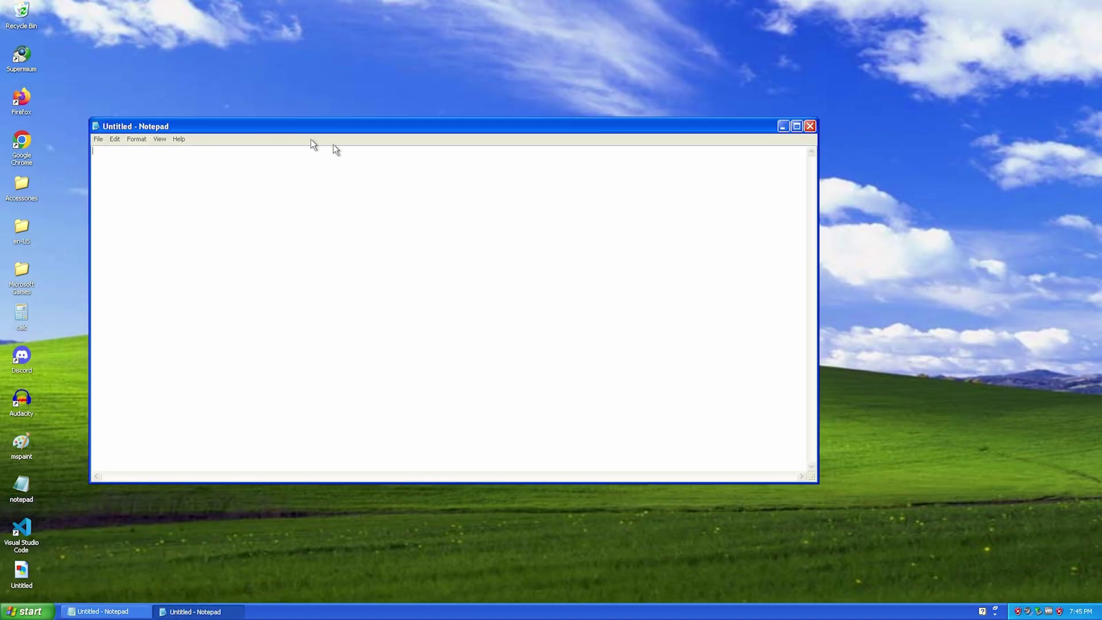
pyautogui.moveTo(220, 126); pyautogui.dragTo(421, 150)
pyautogui.click(263, 150)
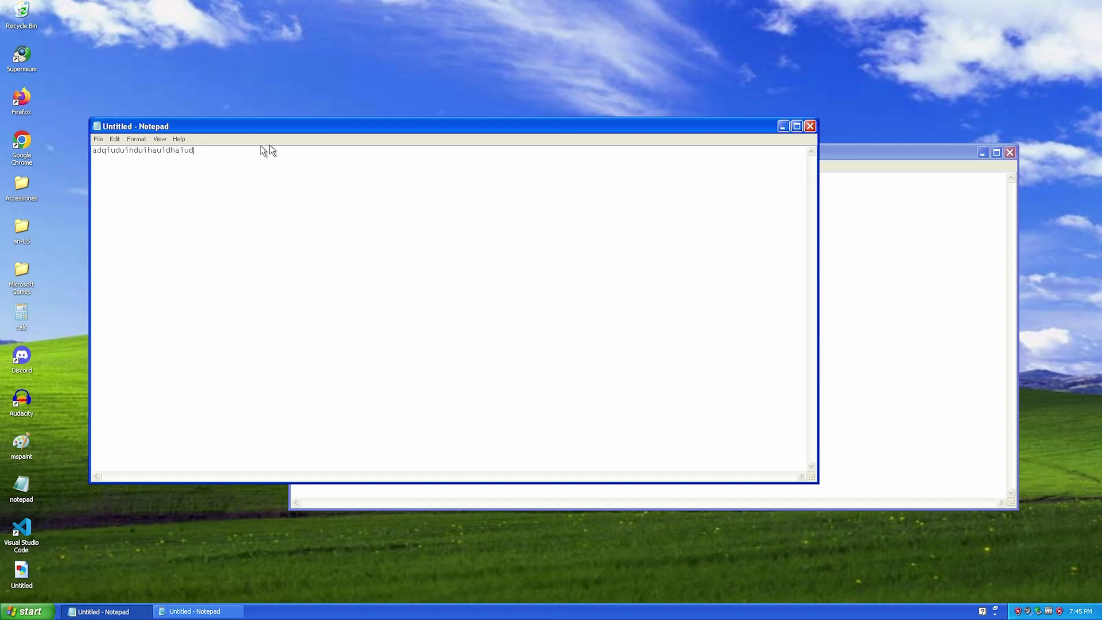
pyautogui.click(837, 219)
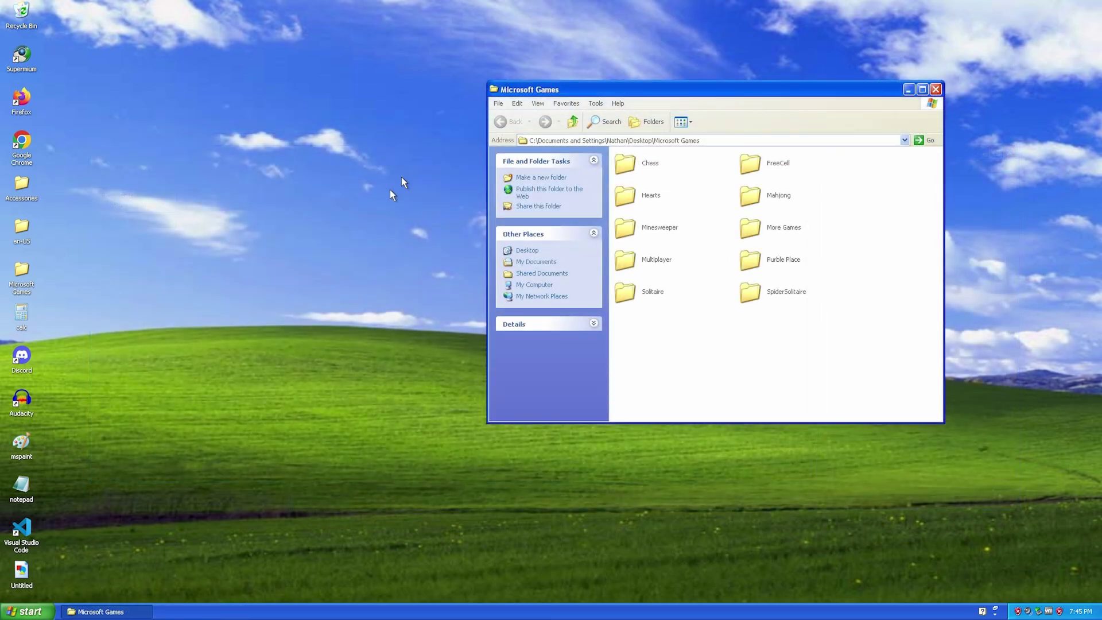
# Step: Launch WordPad from the Accessories folder and try to set its font to arial
pyautogui.doubleClick(5, 194)
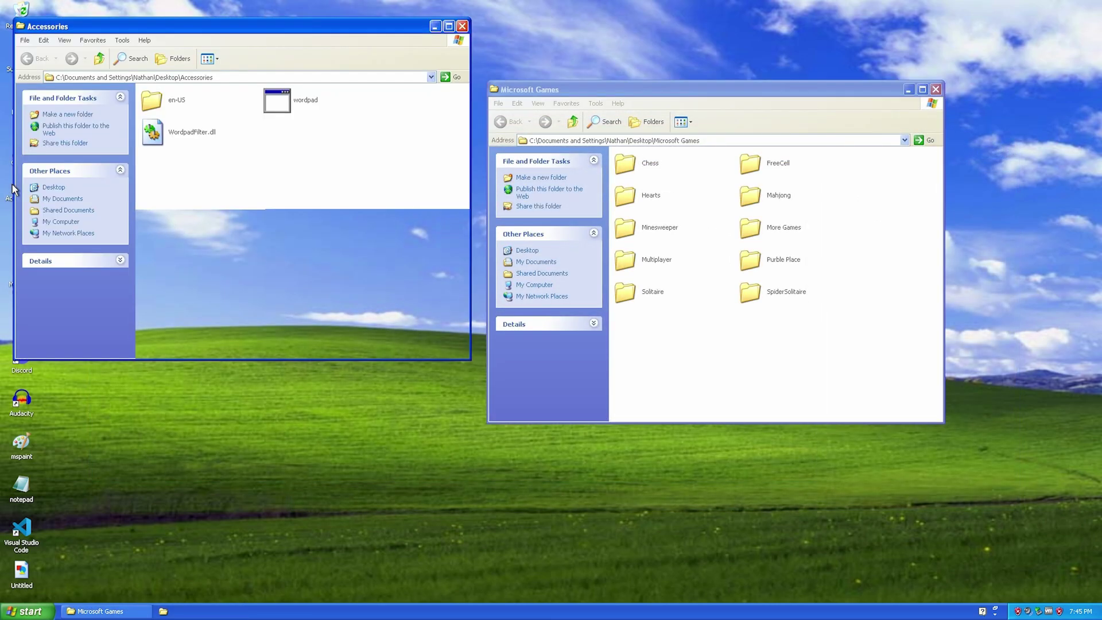
pyautogui.doubleClick(327, 99)
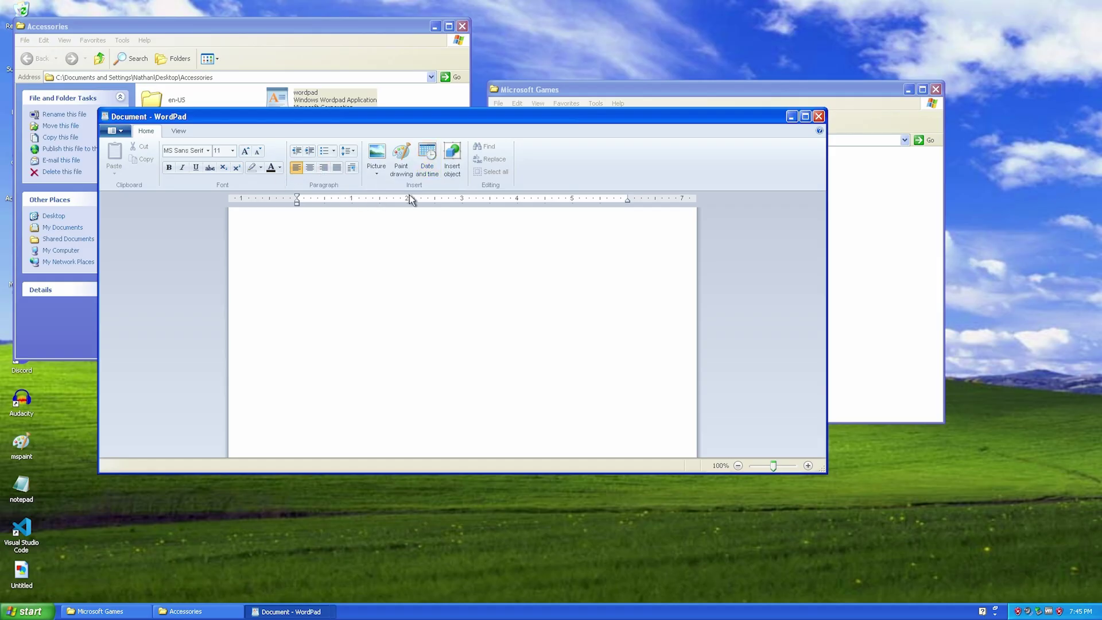
pyautogui.click(207, 151)
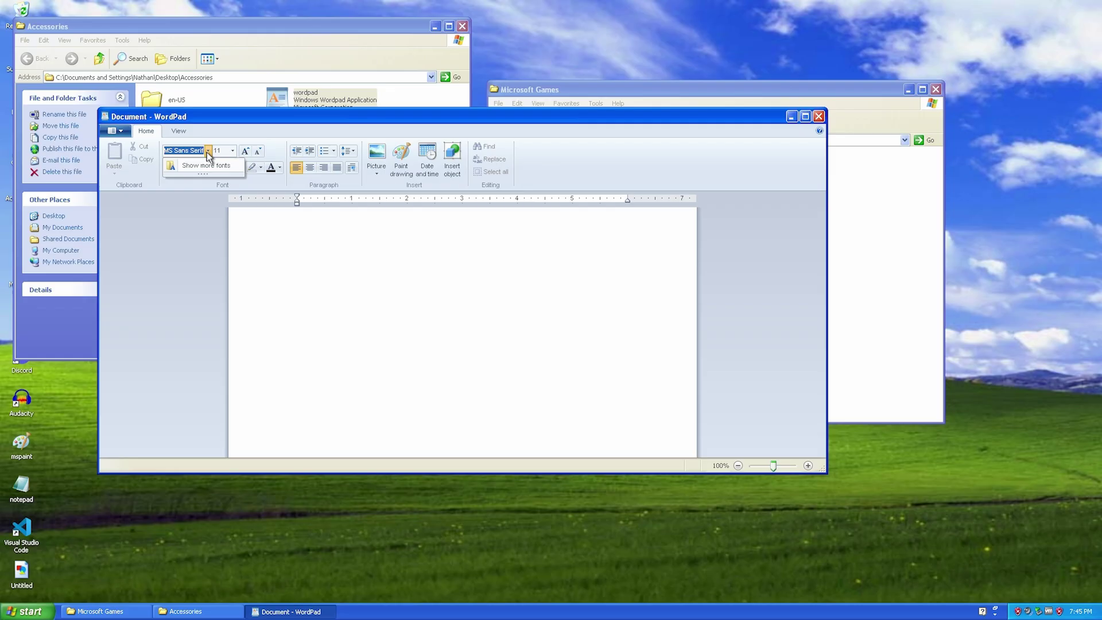
pyautogui.write('arial')
pyautogui.press('Escape')
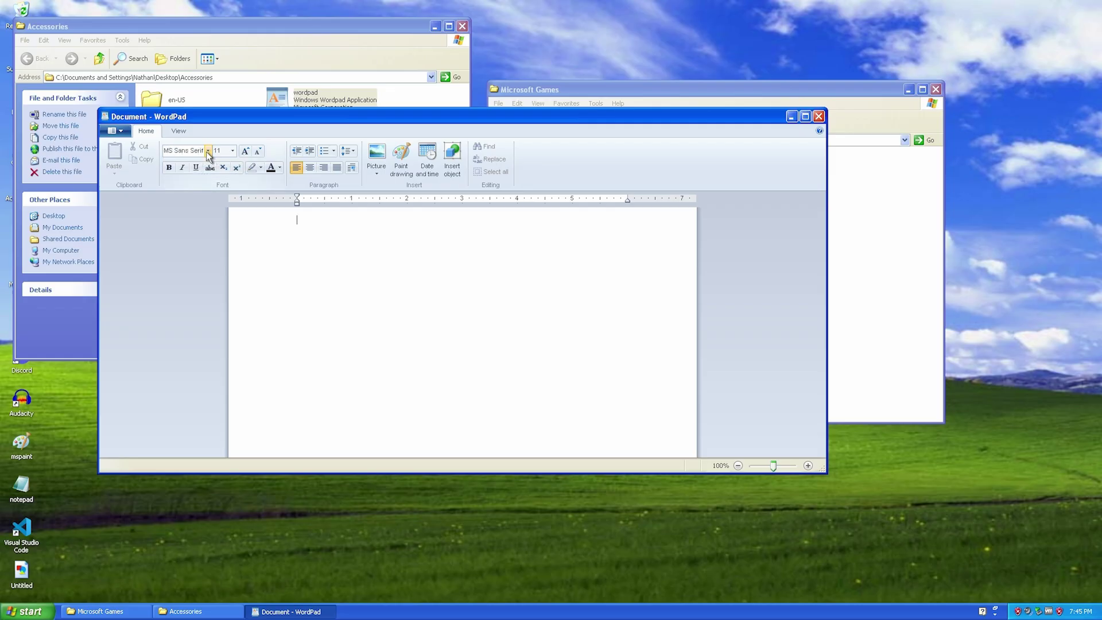
# Step: Try to set the WordPad font to times
pyautogui.click(192, 152)
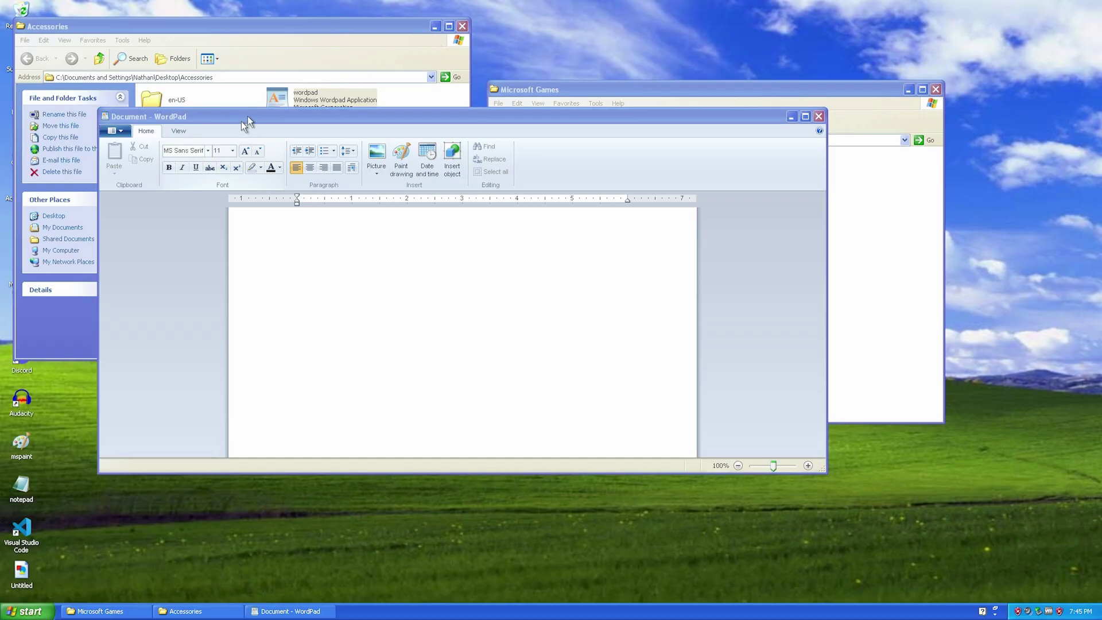
pyautogui.click(191, 153)
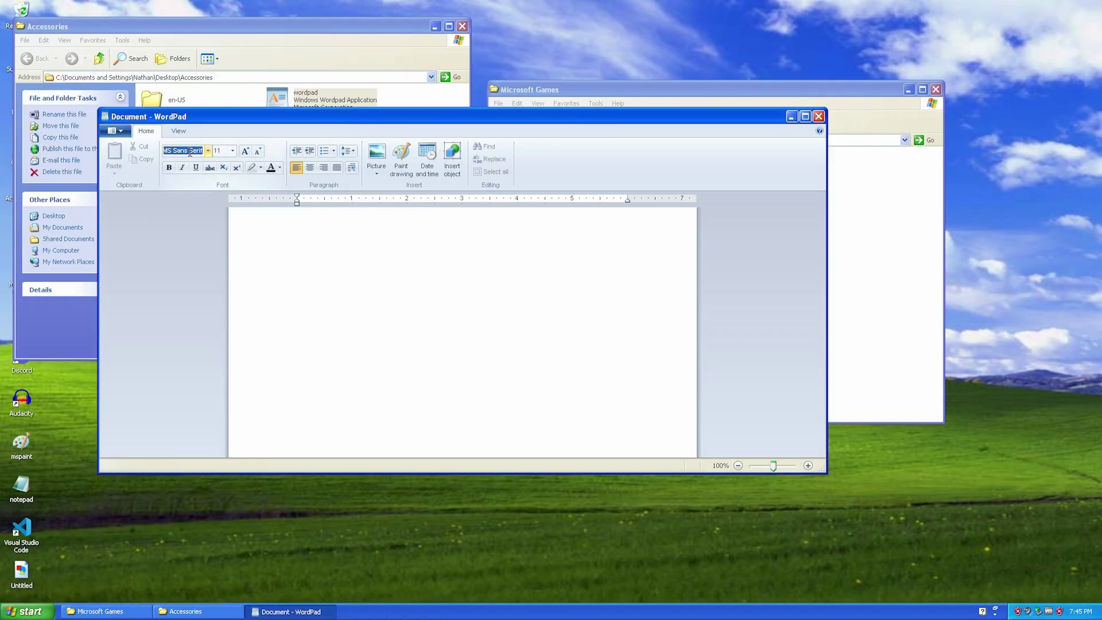
pyautogui.write('times')
pyautogui.press('Escape')
# Step: Enter 'adddd' in the blank document and enlarge the text to font size 26
pyautogui.write('adddd')
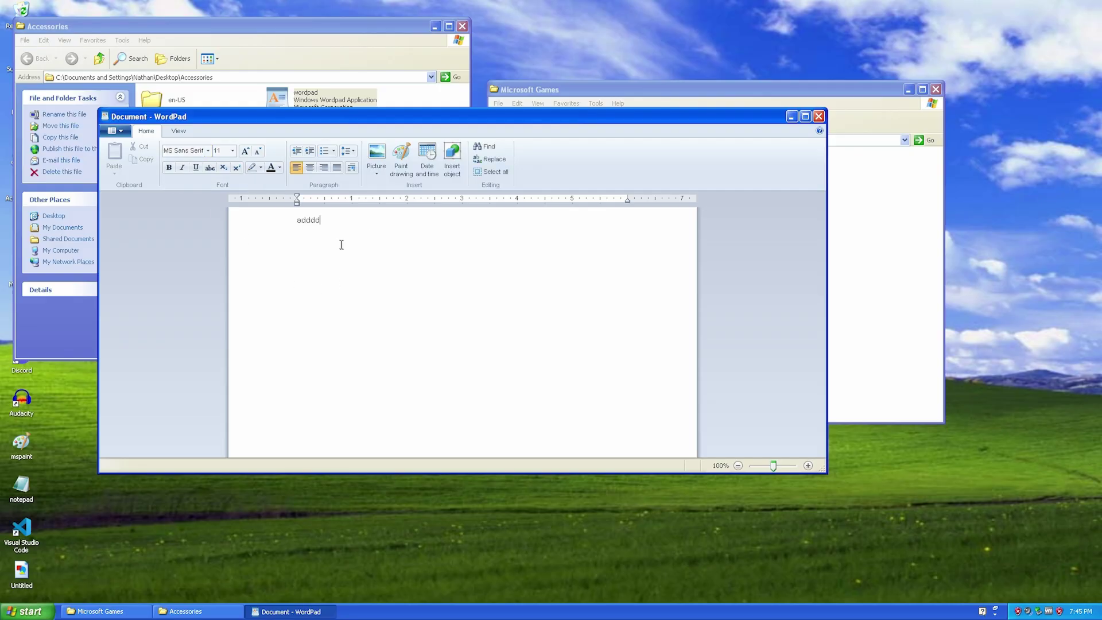
pyautogui.hotkey('ctrl', 'a')
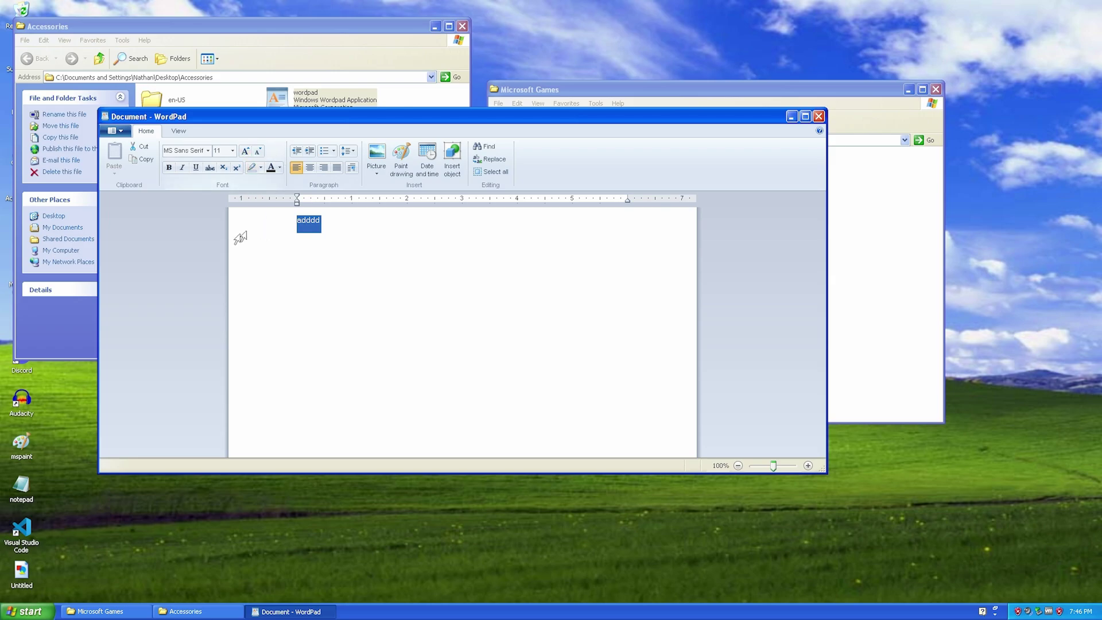
pyautogui.click(245, 151)
pyautogui.click(245, 151)
pyautogui.click(245, 151)
pyautogui.click(245, 151)
pyautogui.click(245, 151)
pyautogui.click(245, 151)
pyautogui.click(245, 151)
pyautogui.click(245, 151)
pyautogui.click(393, 277)
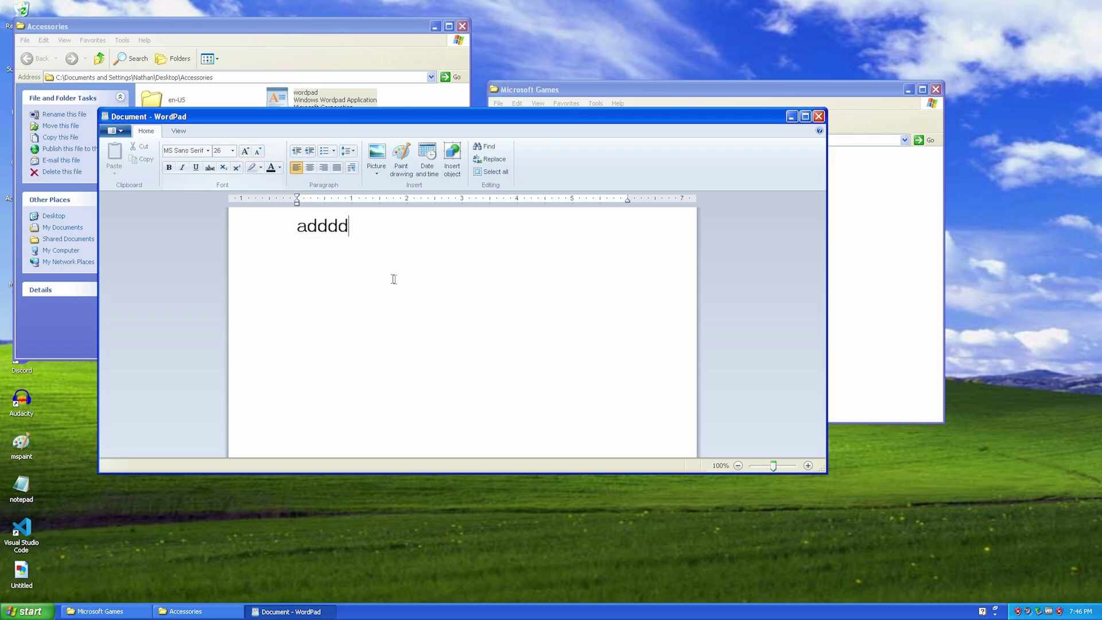
# Step: Replace the document text with 'Test' and enlarge it to font size 140
pyautogui.hotkey('ctrl', 'a')
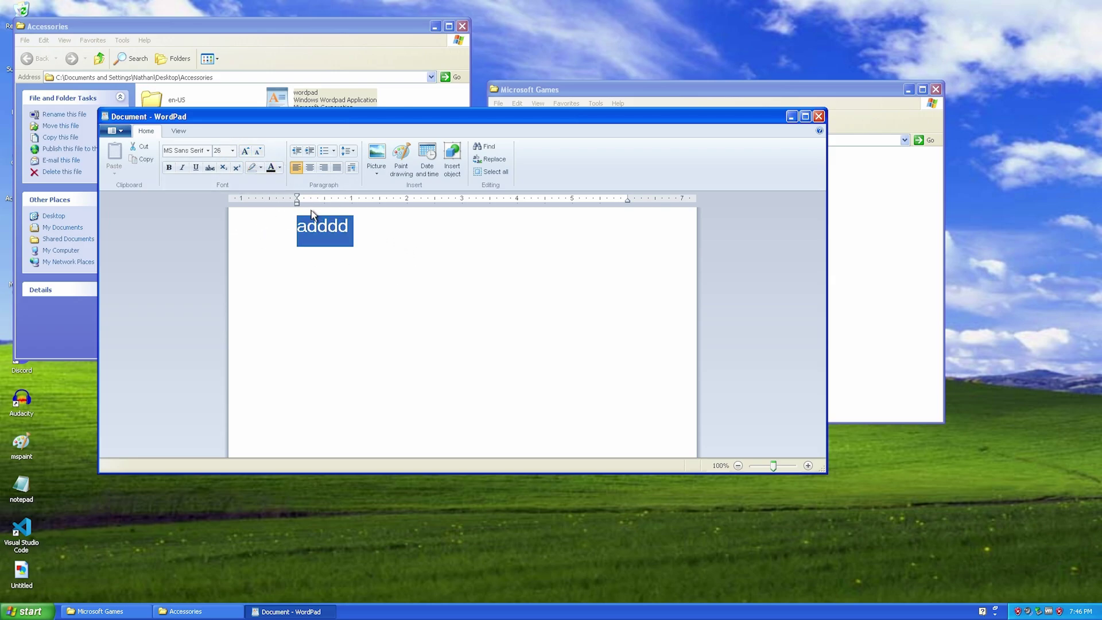
pyautogui.write('Test')
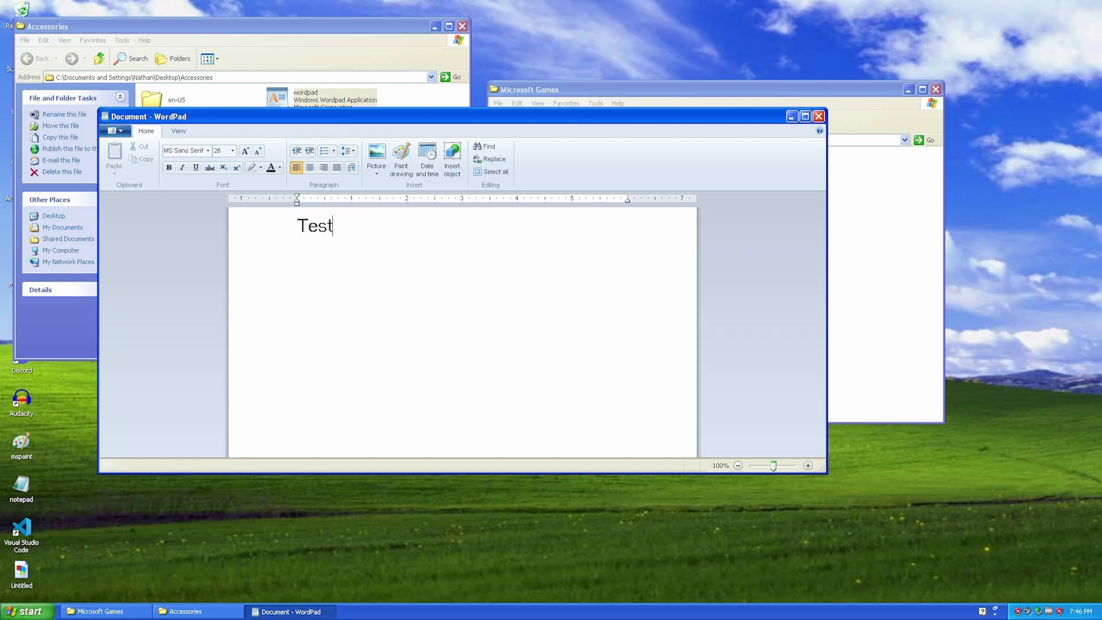
pyautogui.hotkey('ctrl', 'a')
pyautogui.click(245, 151)
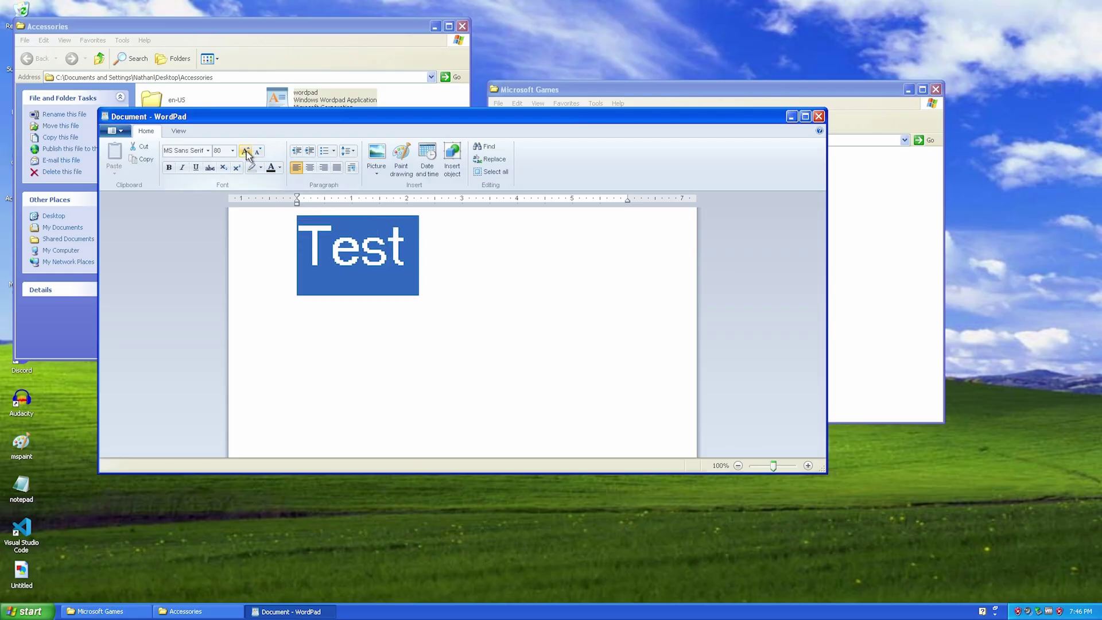
pyautogui.click(246, 151)
pyautogui.click(246, 151)
pyautogui.click(246, 151)
pyautogui.click(498, 309)
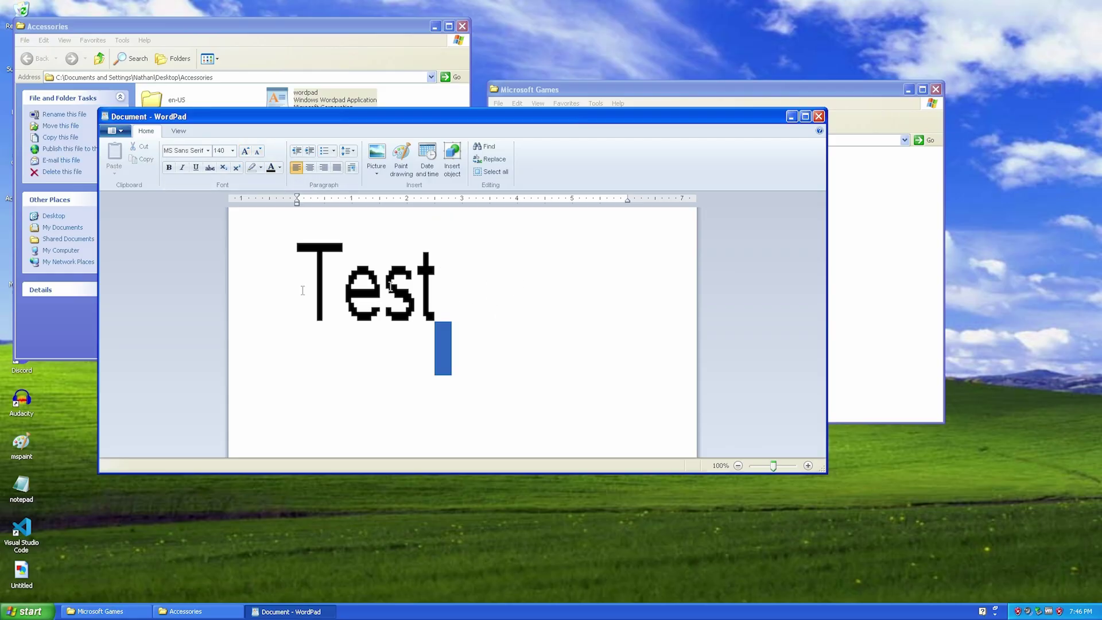
# Step: Check the available fonts, then try italic formatting on the word 'Test' and undo it
pyautogui.click(207, 150)
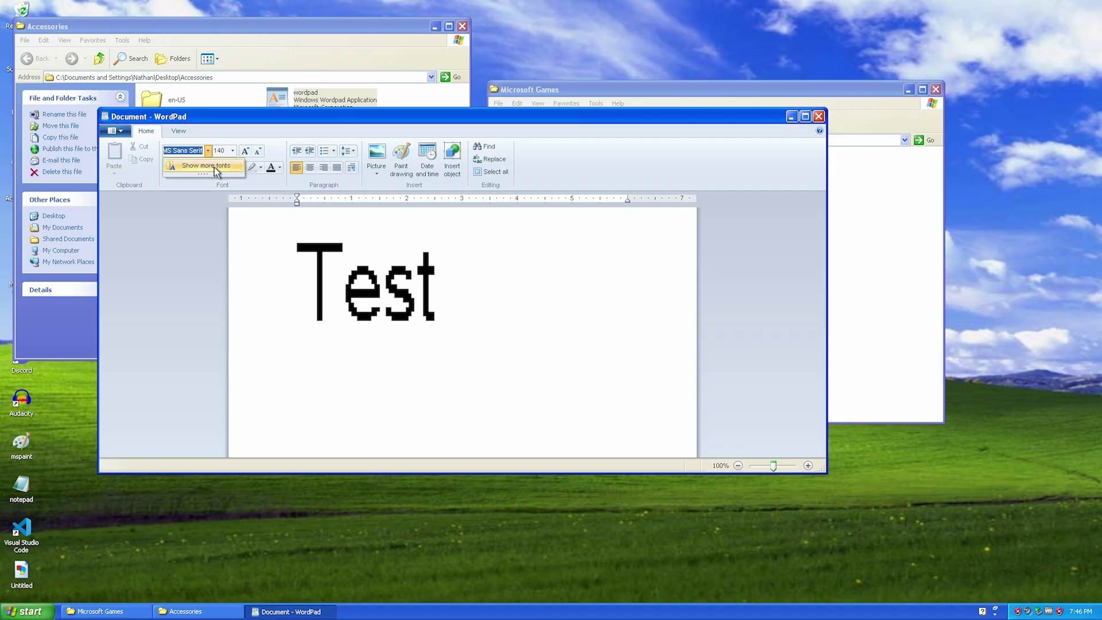
pyautogui.press('Escape')
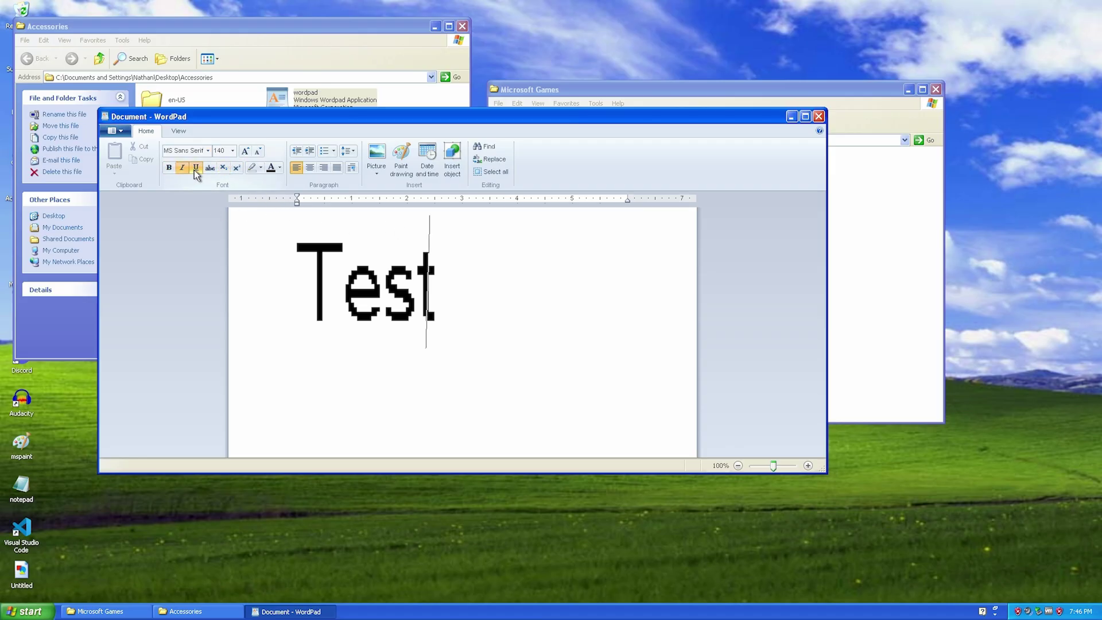
pyautogui.hotkey('ctrl', 'a')
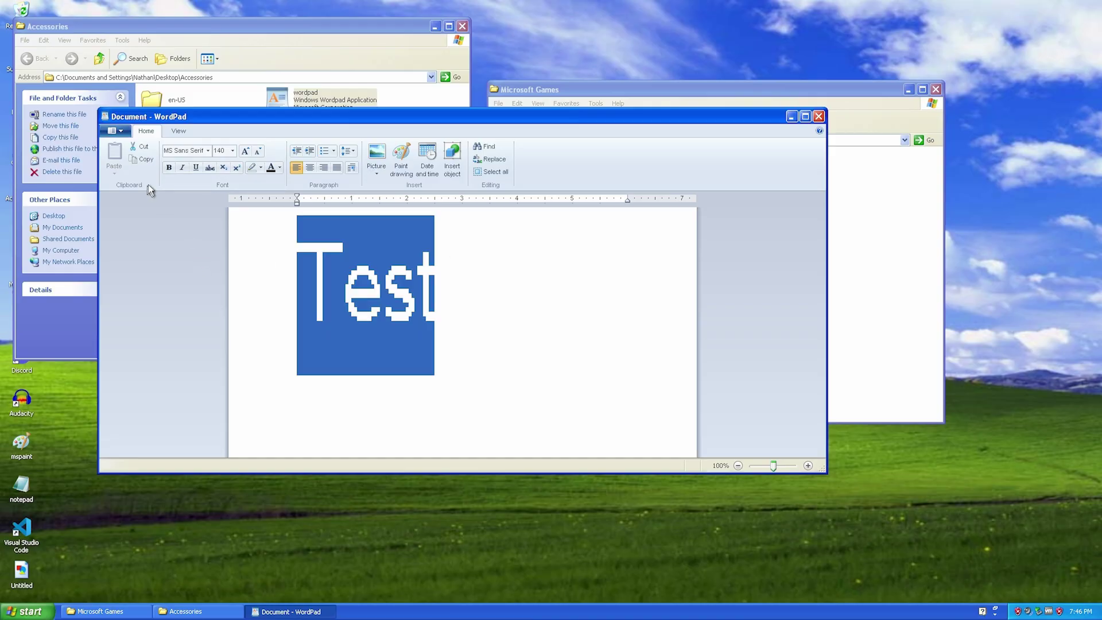
pyautogui.press('Delete')
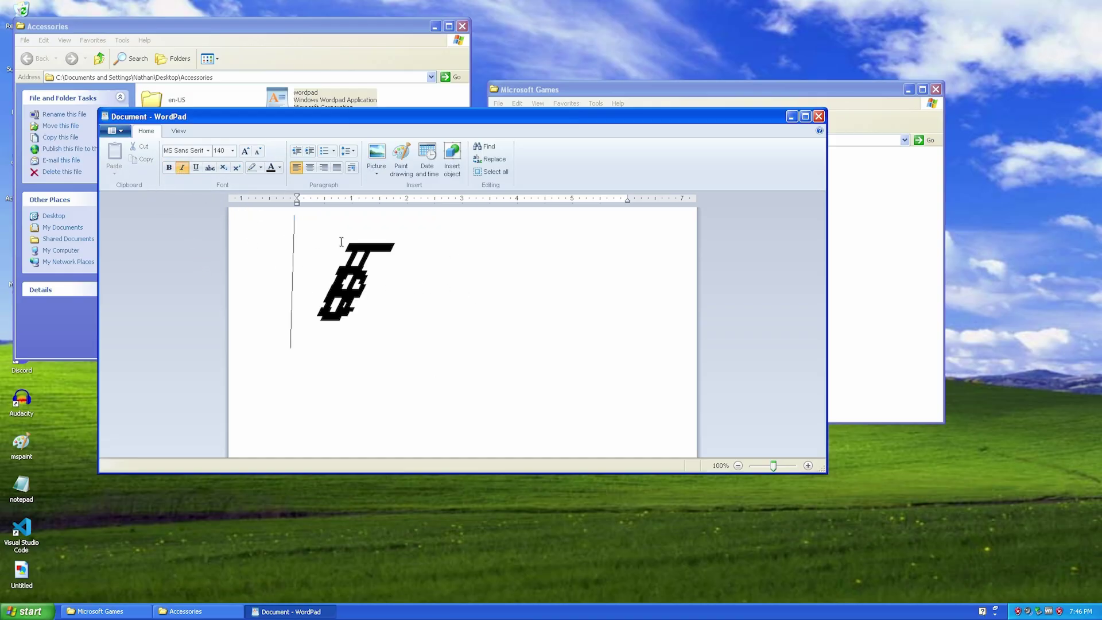
pyautogui.hotkey('ctrl', 'a')
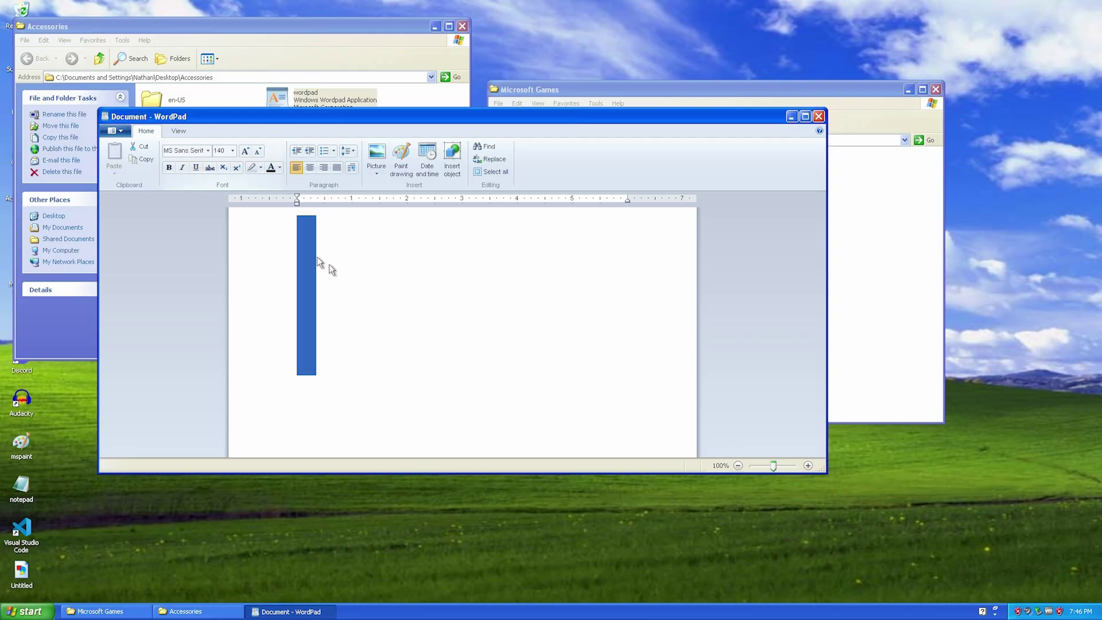
pyautogui.hotkey('ctrl', 'z')
# Step: Underline the word 'Test', then undo the underline
pyautogui.click(195, 167)
pyautogui.click(406, 303)
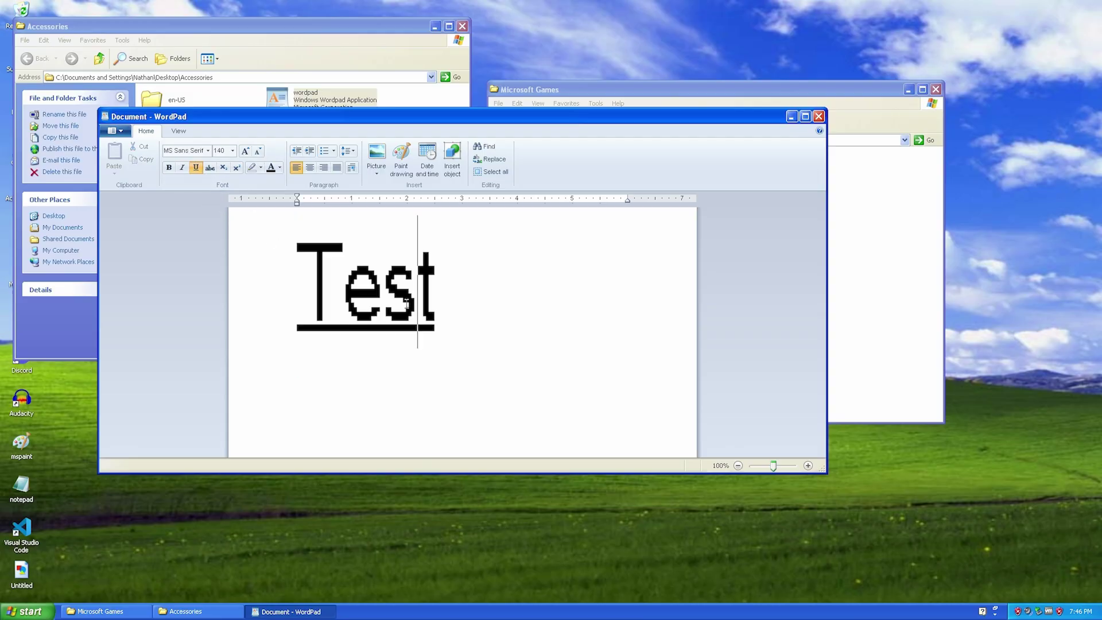
pyautogui.hotkey('ctrl', 'z')
pyautogui.click(517, 288)
# Step: Preview a red font color on the word 'Test' without applying it
pyautogui.hotkey('ctrl', 'a')
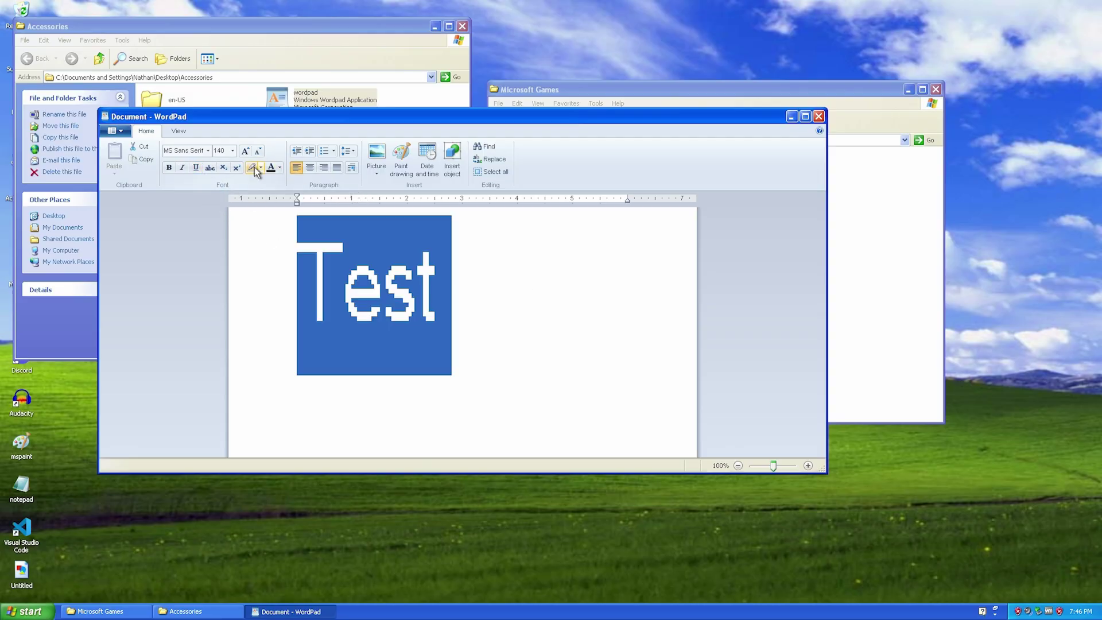
pyautogui.click(279, 167)
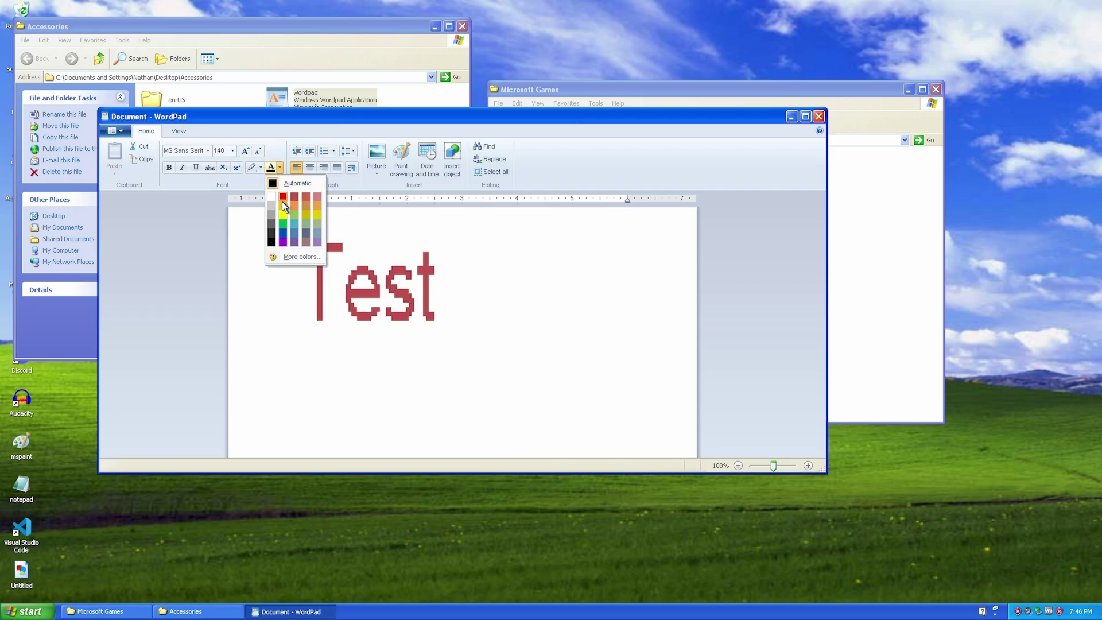
pyautogui.click(456, 308)
pyautogui.click(487, 286)
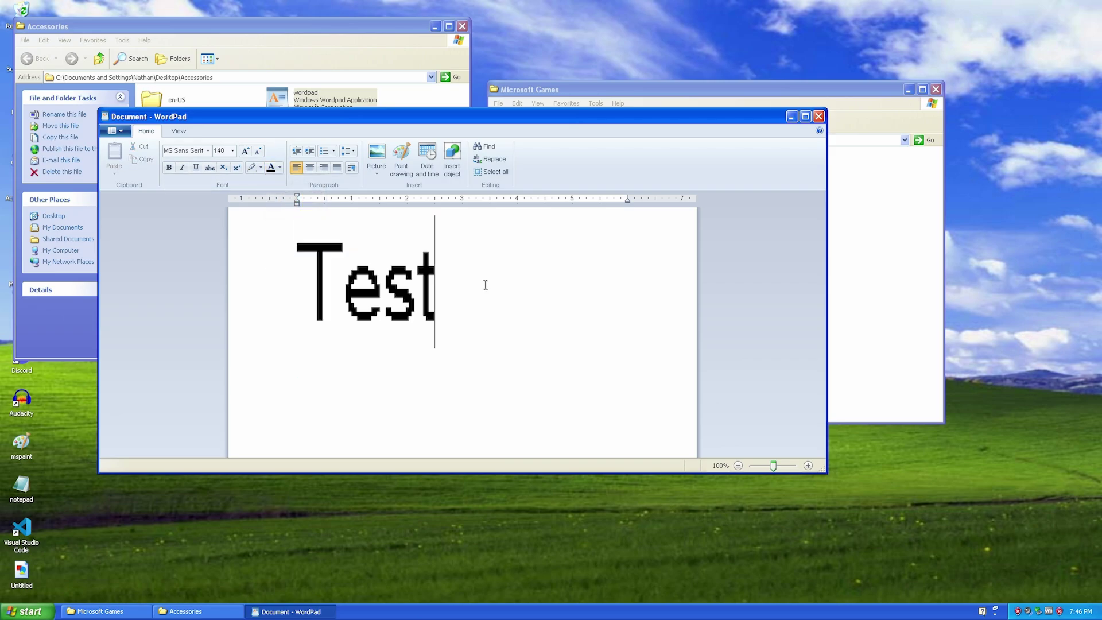
# Step: Insert a Paint drawing after the word 'Test' and move the Paint window aside to reveal the document
pyautogui.click(411, 164)
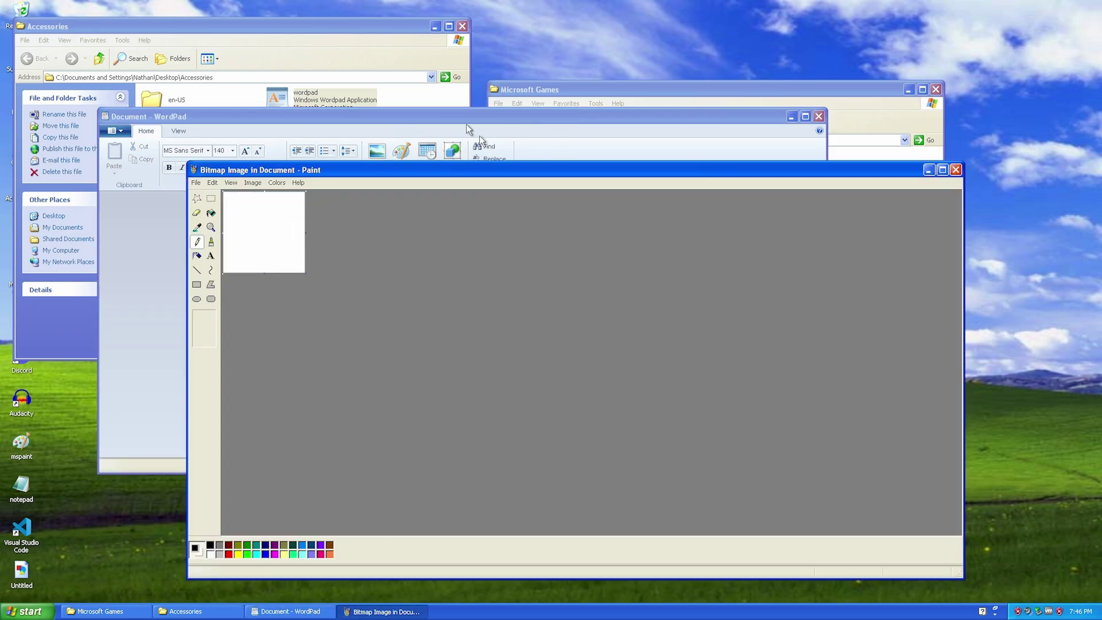
pyautogui.hotkey('alt', 'F4')
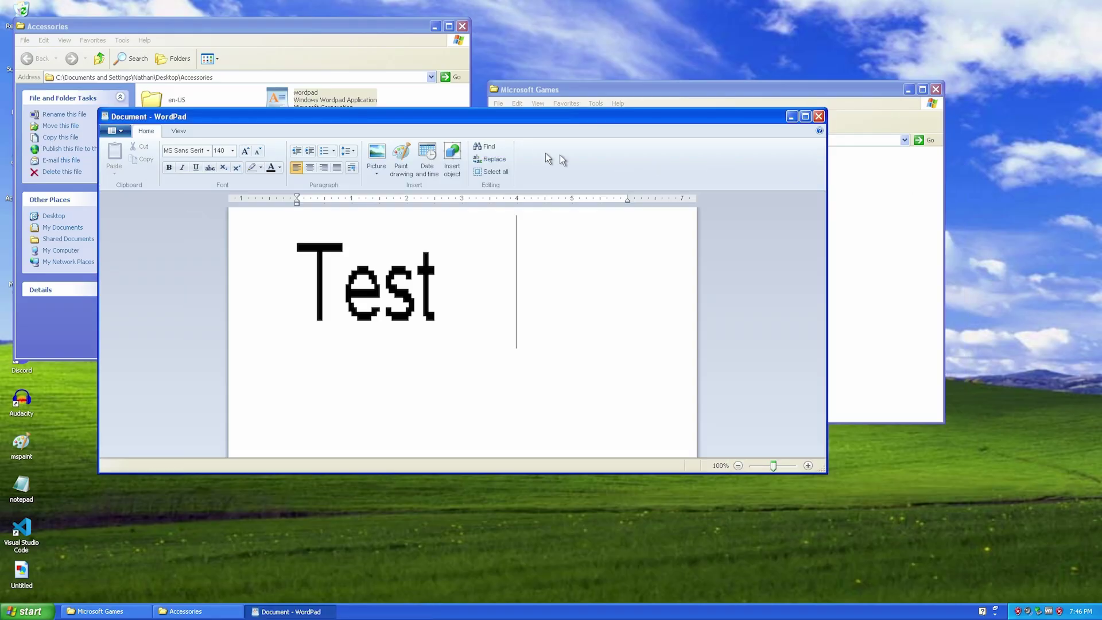
pyautogui.click(401, 164)
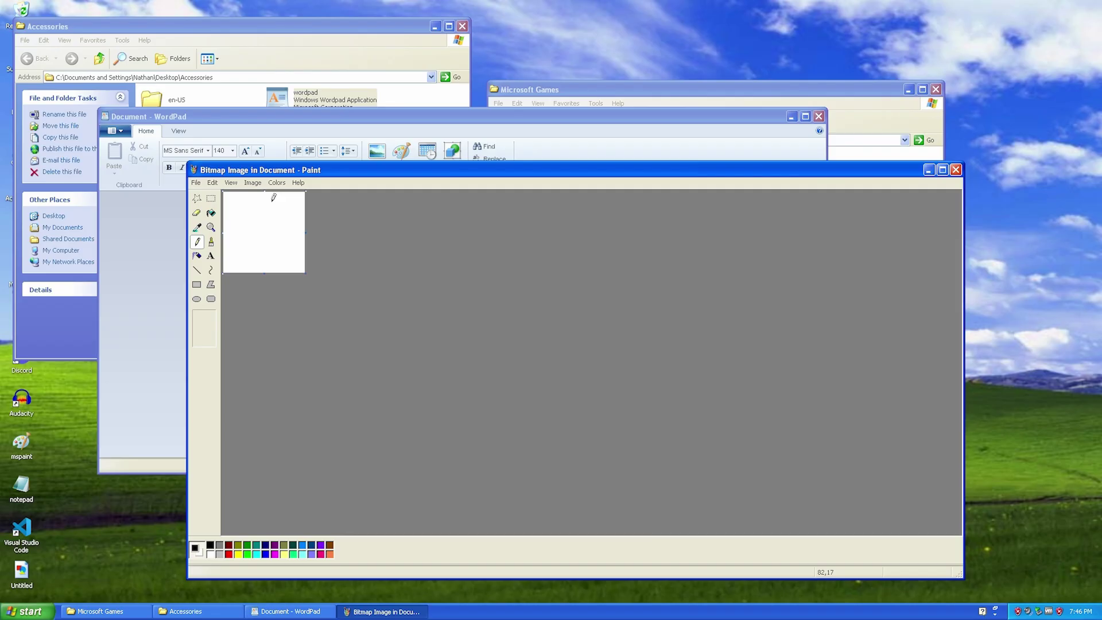
pyautogui.moveTo(301, 171); pyautogui.dragTo(643, 118)
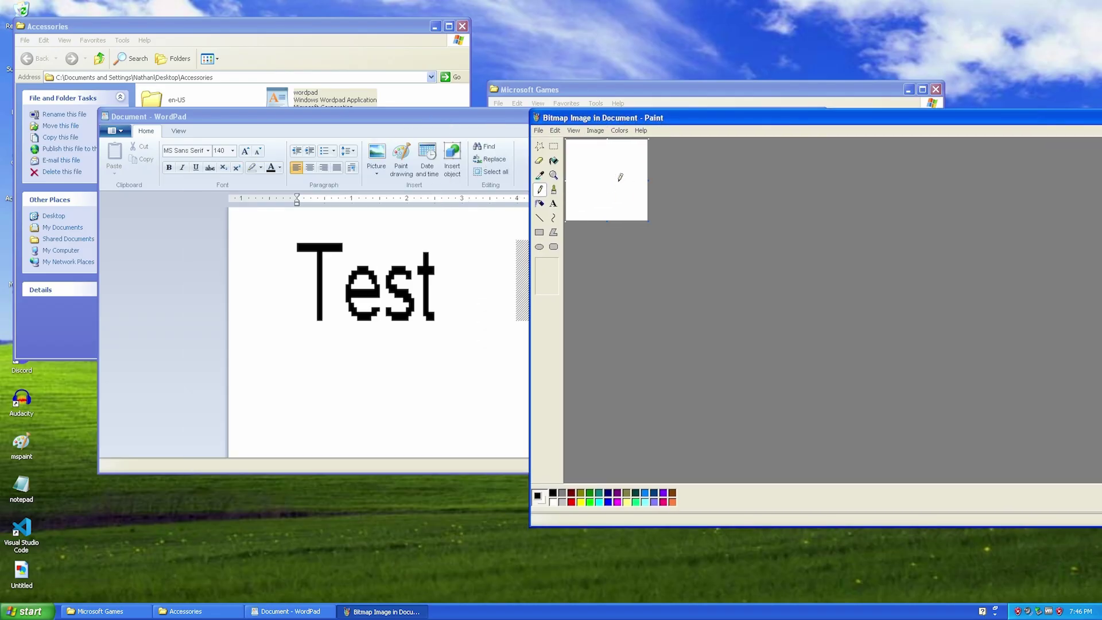
# Step: Draw a pencil stroke on the embedded bitmap, return to the document, and bring the Paint window back to close it
pyautogui.moveTo(620, 165); pyautogui.dragTo(568, 184)
pyautogui.click(504, 300)
pyautogui.moveTo(921, 134); pyautogui.dragTo(644, 145)
pyautogui.click(1026, 139)
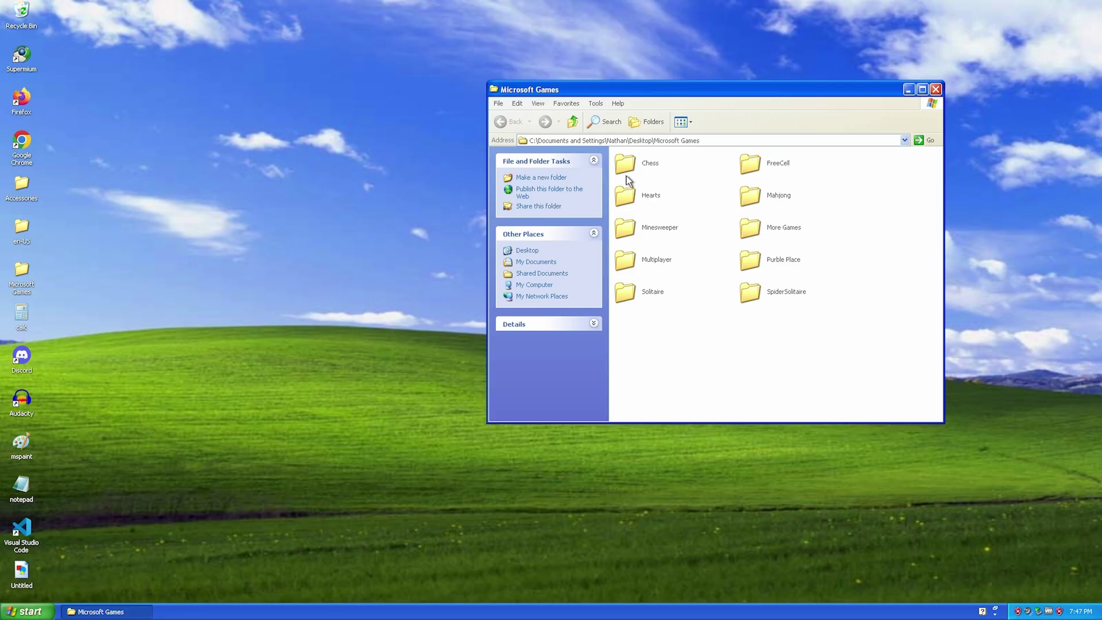
# Step: Launch the Chess game from the Chess folder in Microsoft Games
pyautogui.doubleClick(626, 176)
pyautogui.doubleClick(789, 154)
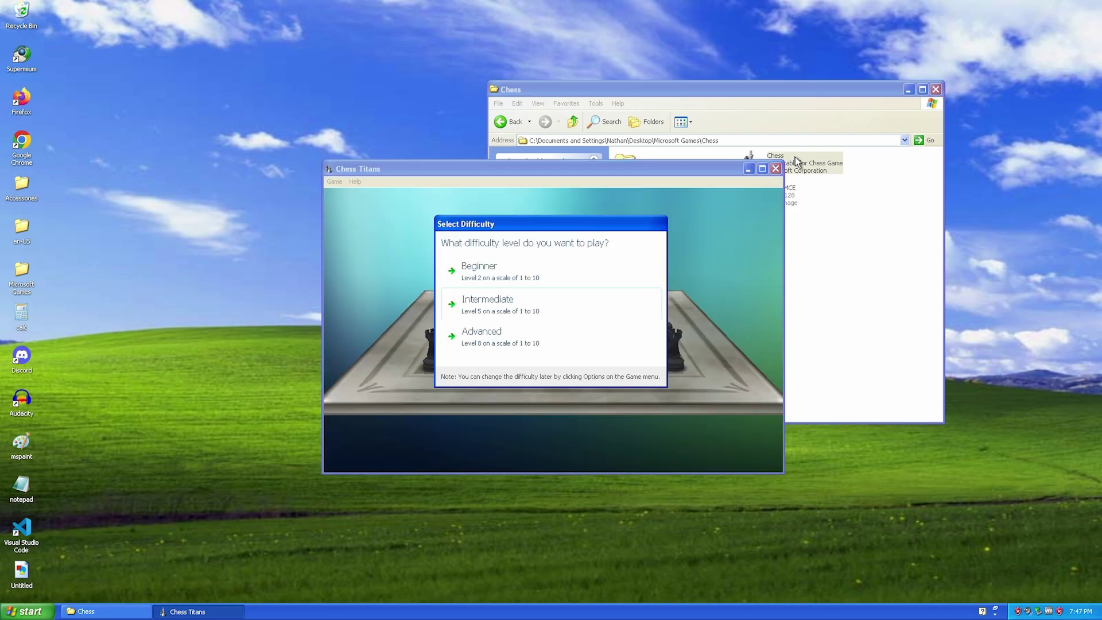
# Step: Start an Intermediate chess game and advance the white king's pawn two squares
pyautogui.click(522, 313)
pyautogui.click(475, 425)
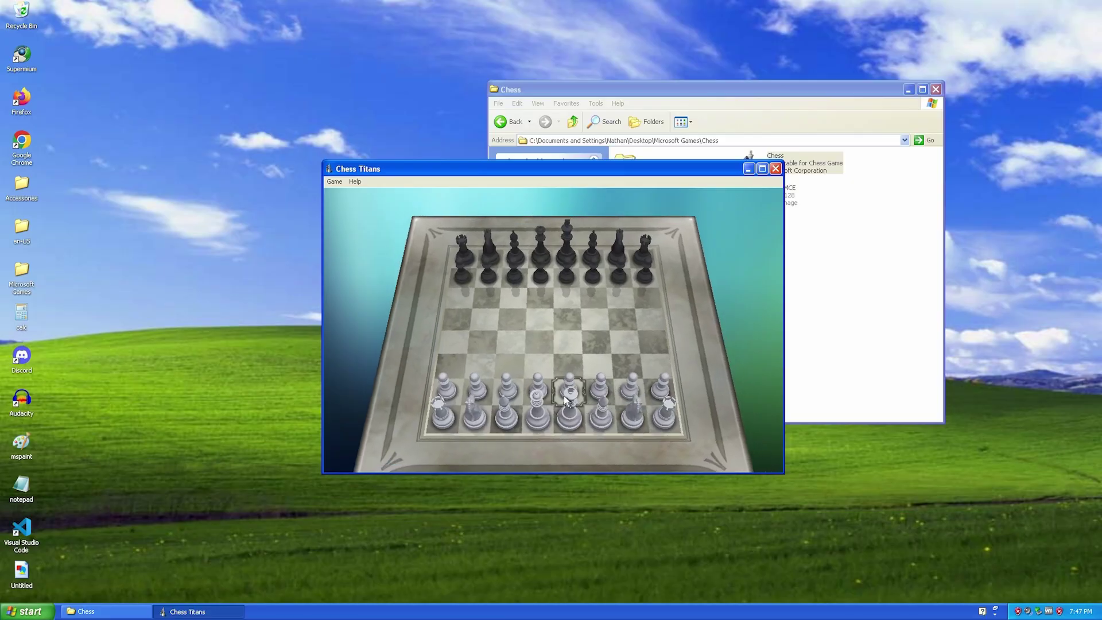
pyautogui.press('Return')
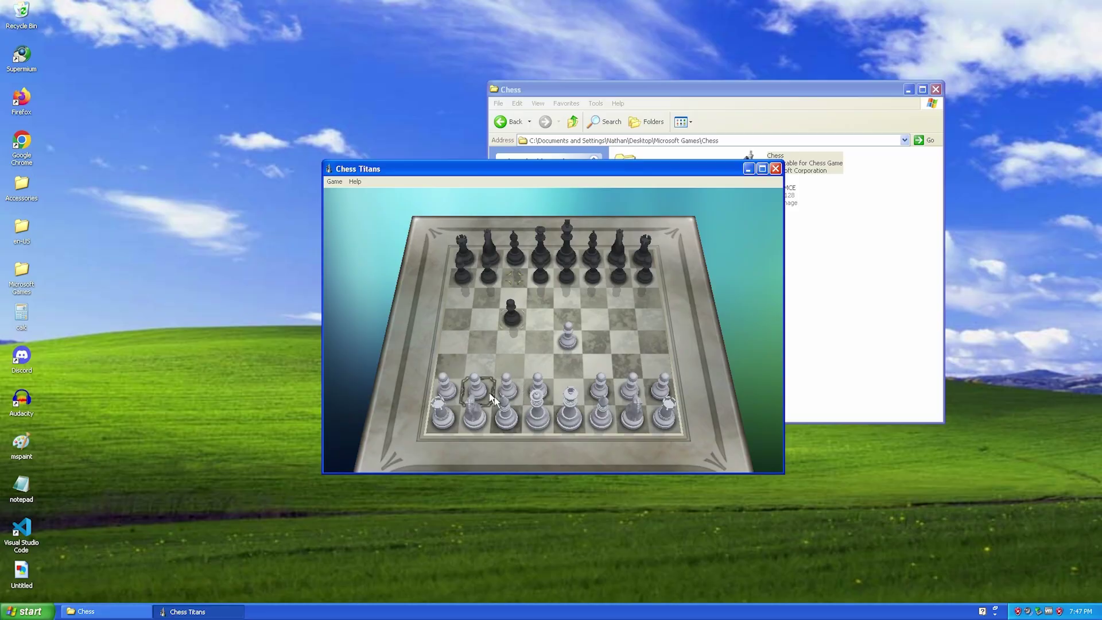
# Step: Close Chess Titans and return to the Microsoft Games folder
pyautogui.click(776, 169)
pyautogui.click(597, 320)
pyautogui.click(516, 122)
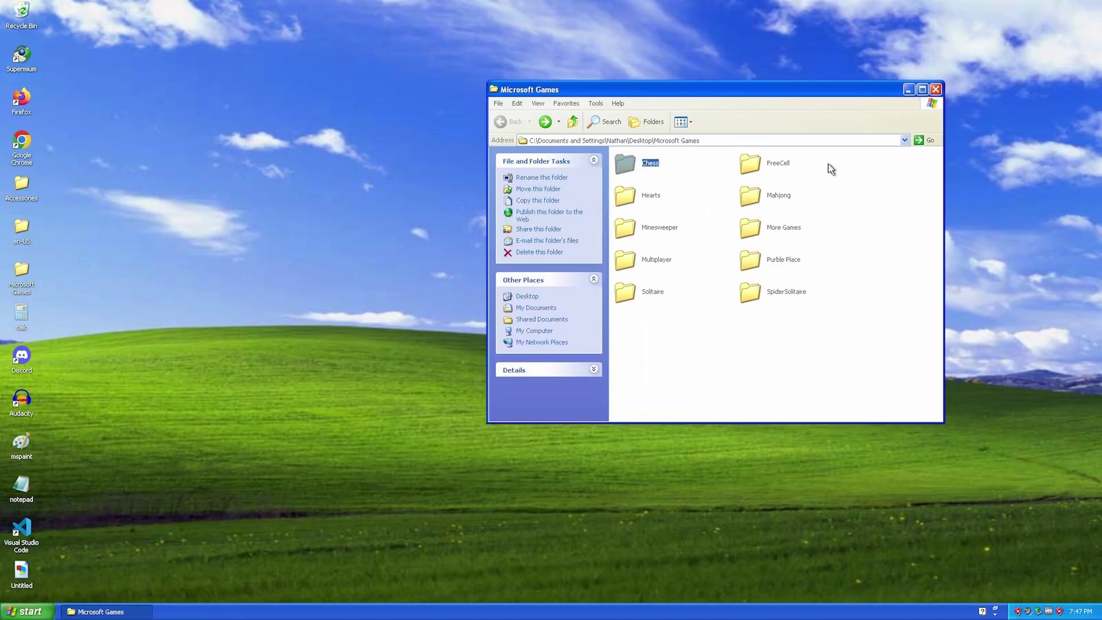
# Step: Launch the MineSweeper game from the Minesweeper folder
pyautogui.doubleClick(654, 229)
pyautogui.click(751, 168)
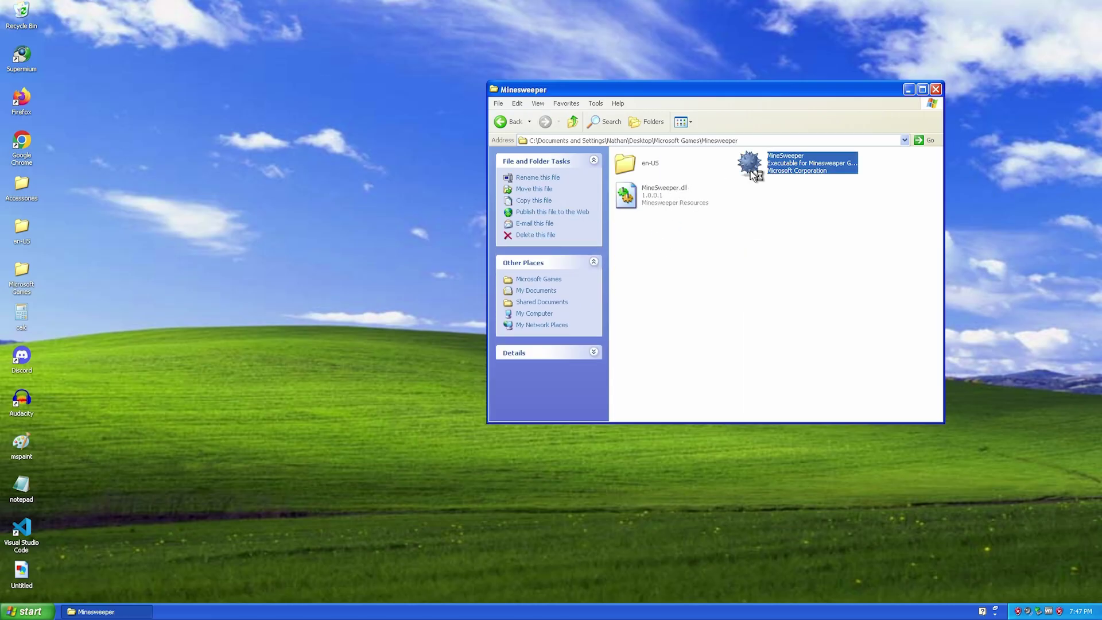
pyautogui.doubleClick(751, 171)
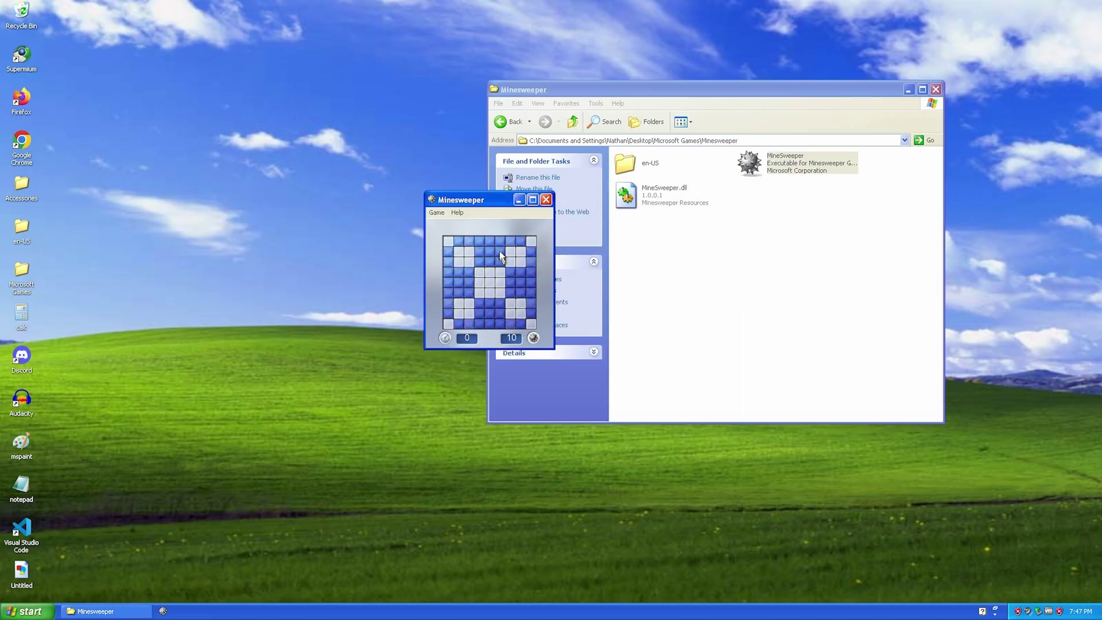
# Step: Move the Minesweeper window over the folder window, uncover a tile on the board, and close the game
pyautogui.moveTo(459, 200); pyautogui.dragTo(528, 159)
pyautogui.click(568, 247)
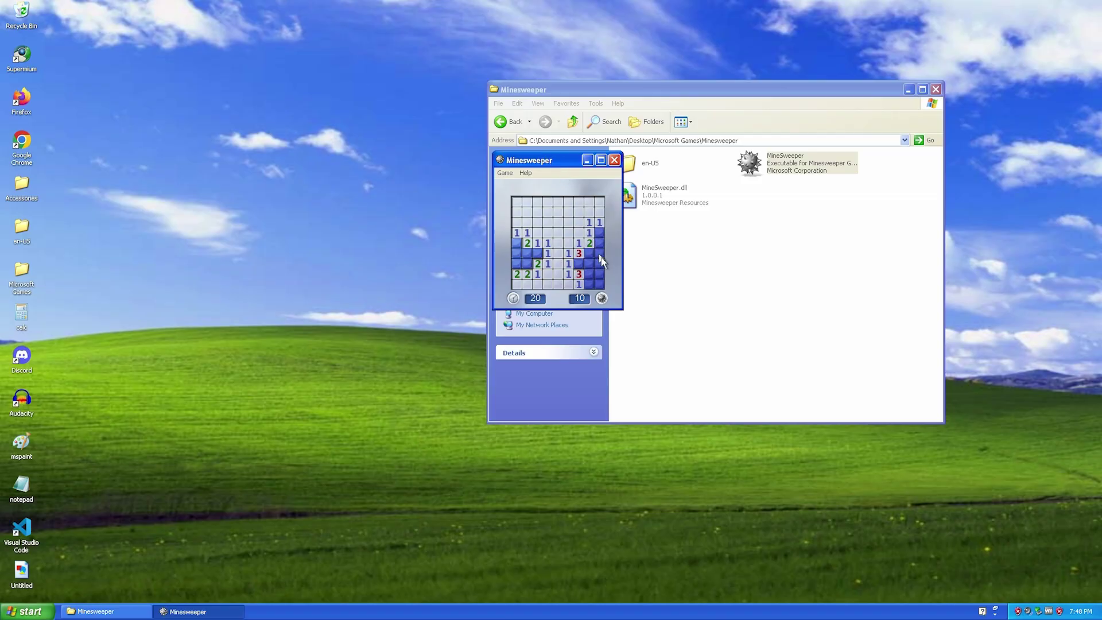
pyautogui.click(614, 160)
# Step: Go back to the Microsoft Games folder and launch PurblePlace from the Purble Place folder
pyautogui.click(501, 121)
pyautogui.doubleClick(761, 263)
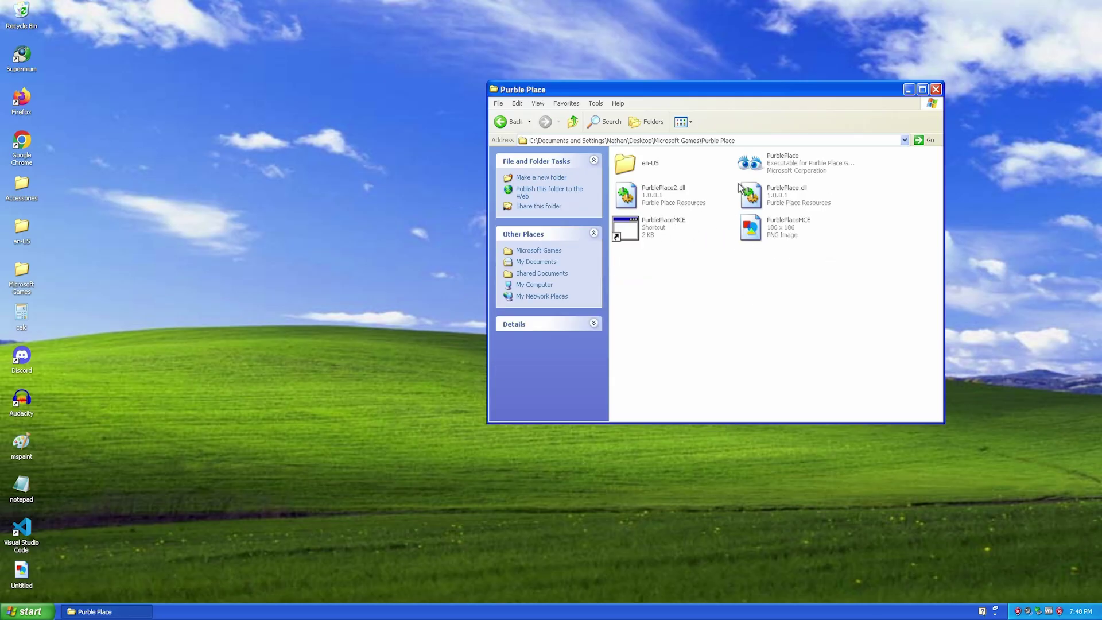
pyautogui.doubleClick(749, 164)
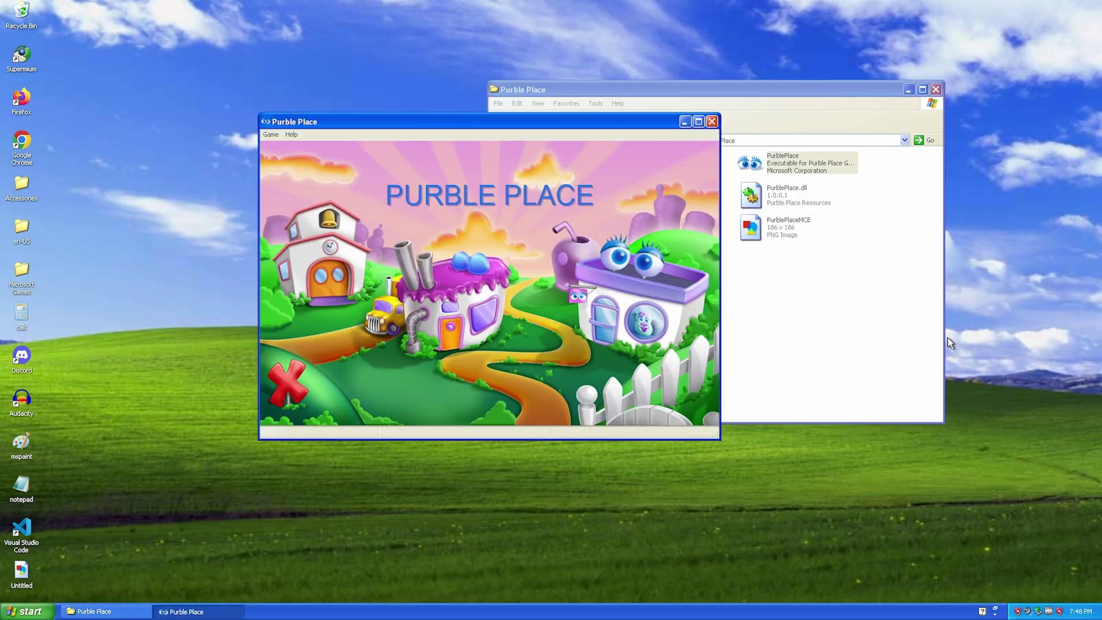
# Step: Start the cake-making game in Purble Place, answering the saved-game question, and exit Purble Place
pyautogui.moveTo(452, 118); pyautogui.dragTo(487, 88)
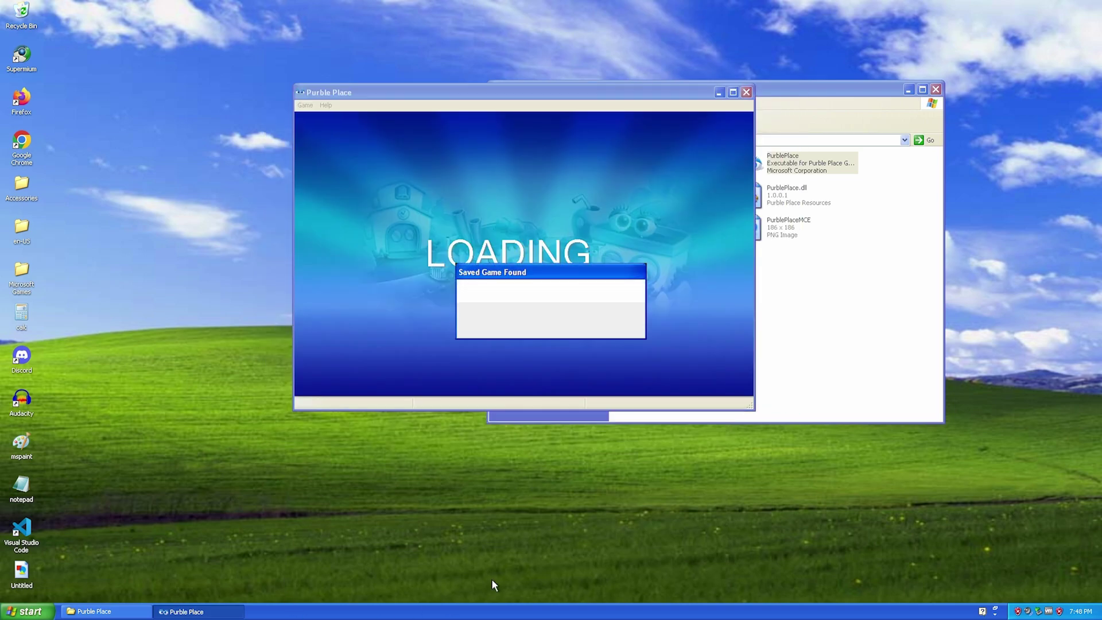
pyautogui.click(624, 315)
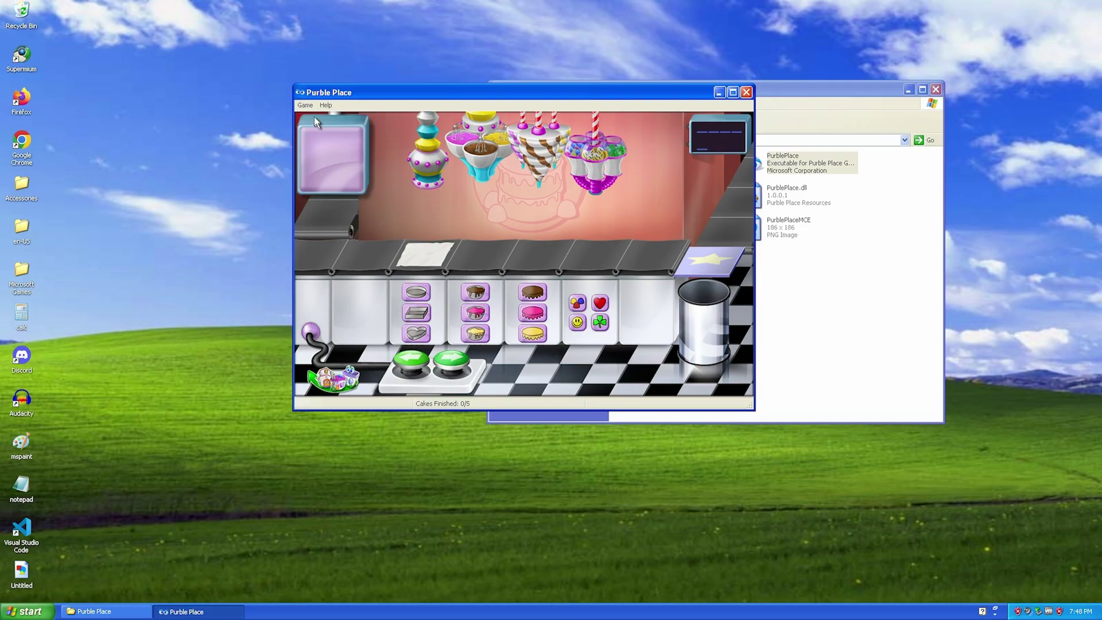
pyautogui.hotkey('alt', 'g')
pyautogui.press('Up')
pyautogui.press('Return')
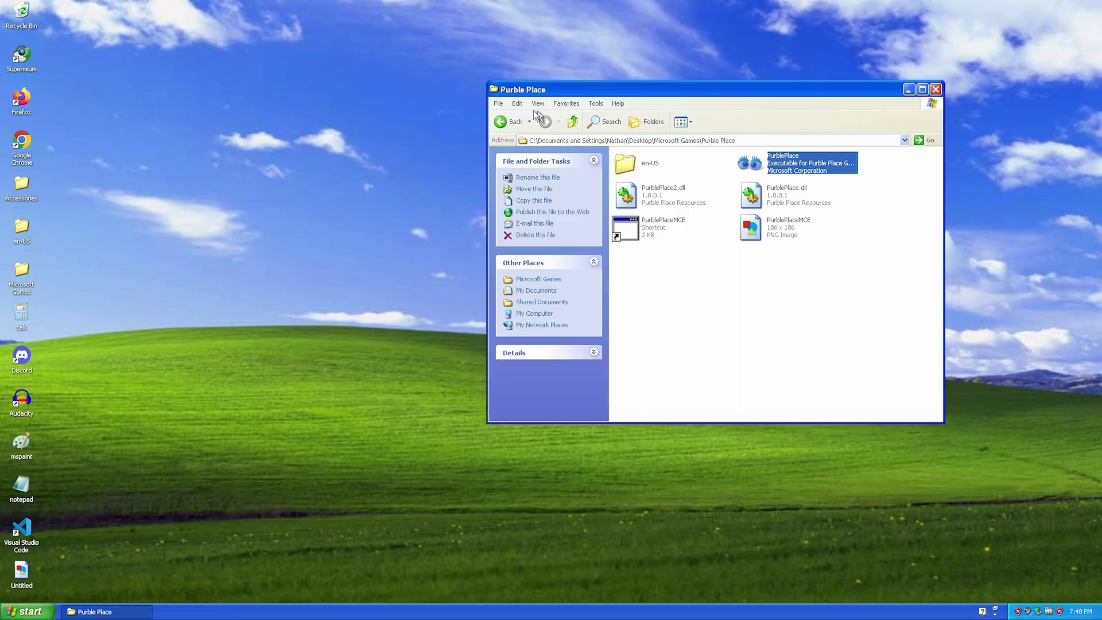
# Step: Return to the Microsoft Games folder and launch Solitaire from the Solitaire folder
pyautogui.hotkey('alt', 'Left')
pyautogui.doubleClick(663, 283)
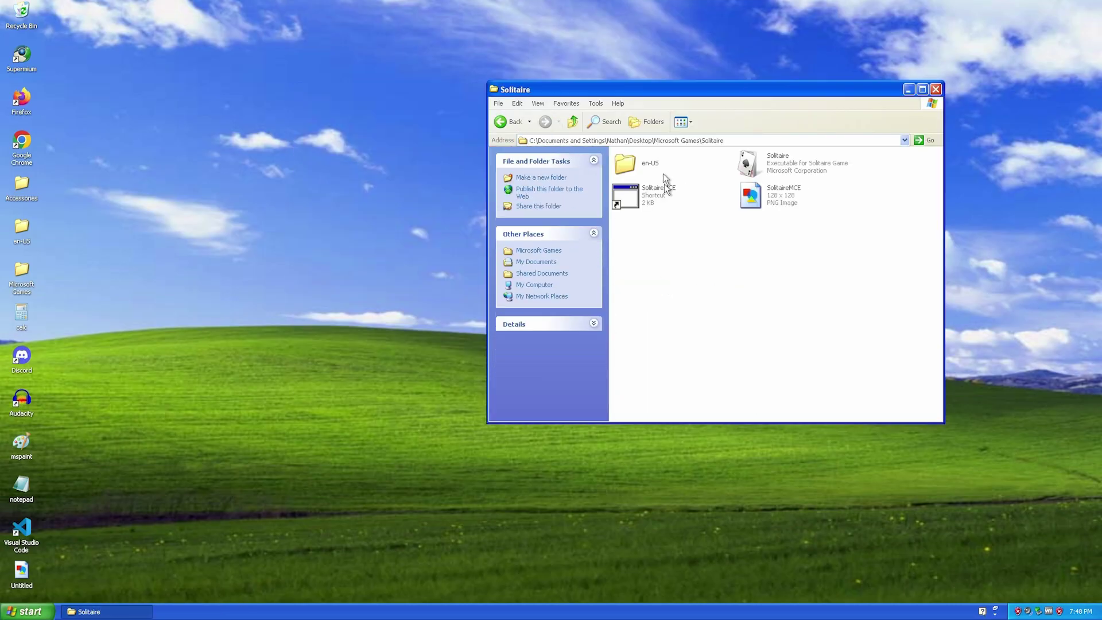
pyautogui.doubleClick(763, 162)
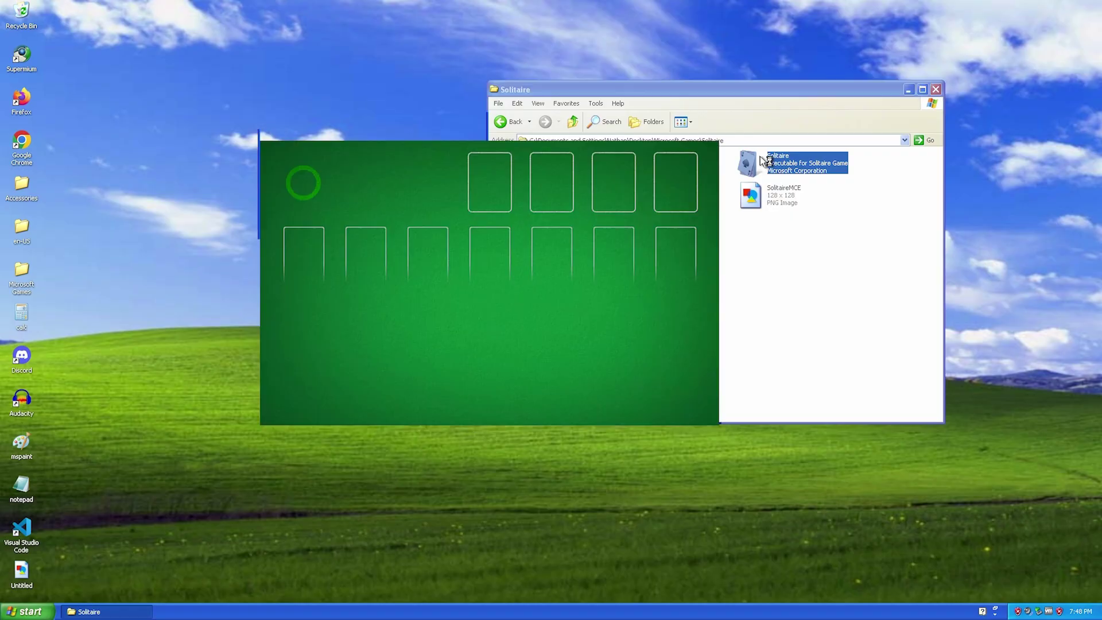
# Step: Begin a Solitaire game and draw twice from the stock
pyautogui.click(631, 314)
pyautogui.click(313, 182)
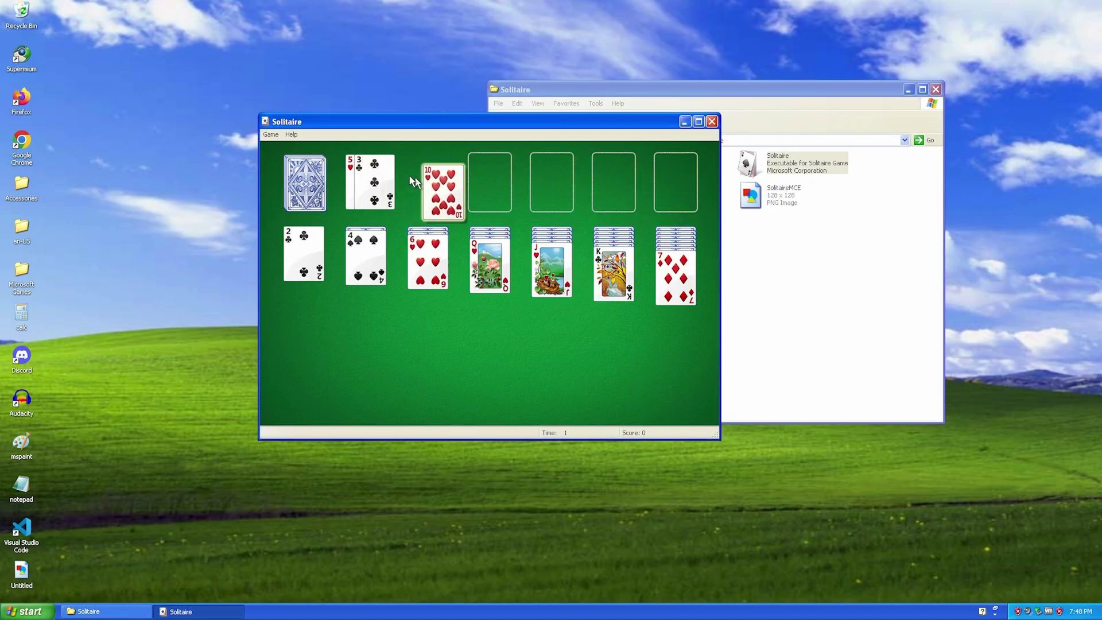
pyautogui.click(305, 183)
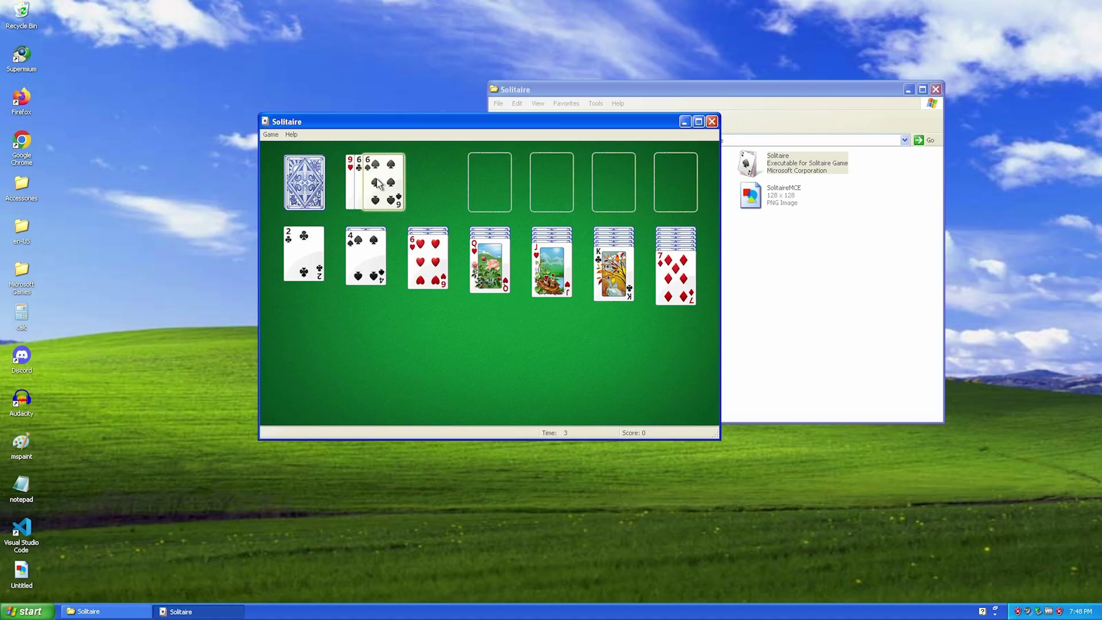
# Step: Stack the queen of hearts on the king of clubs and the five of clubs on the six of hearts, turning over the uncovered cards
pyautogui.moveTo(489, 267); pyautogui.dragTo(611, 286)
pyautogui.click(495, 257)
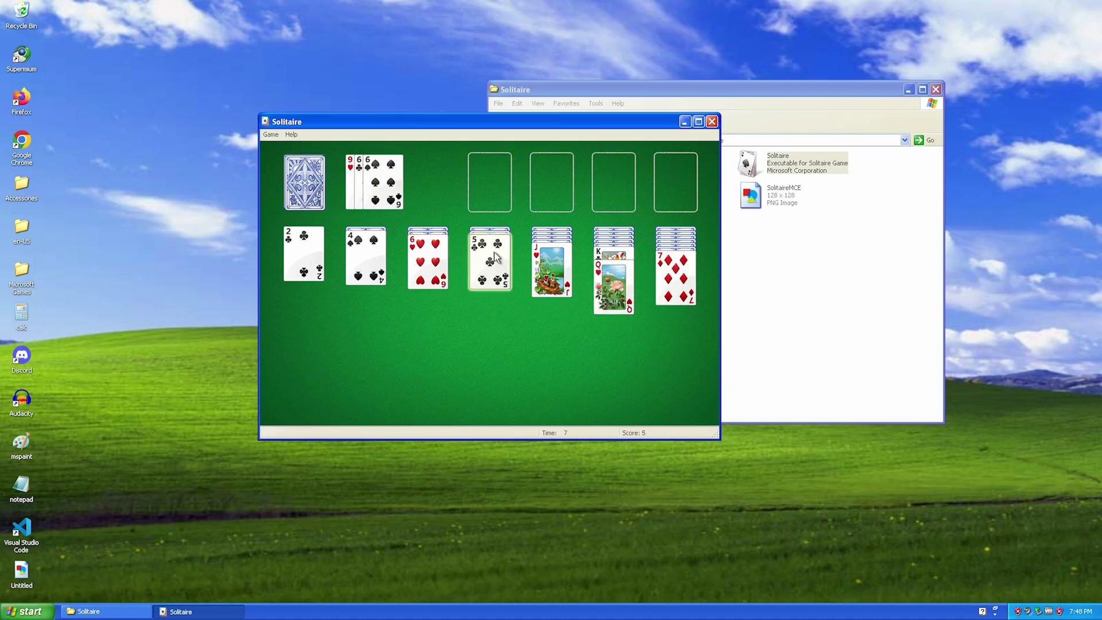
pyautogui.moveTo(494, 256); pyautogui.dragTo(431, 267)
pyautogui.click(485, 267)
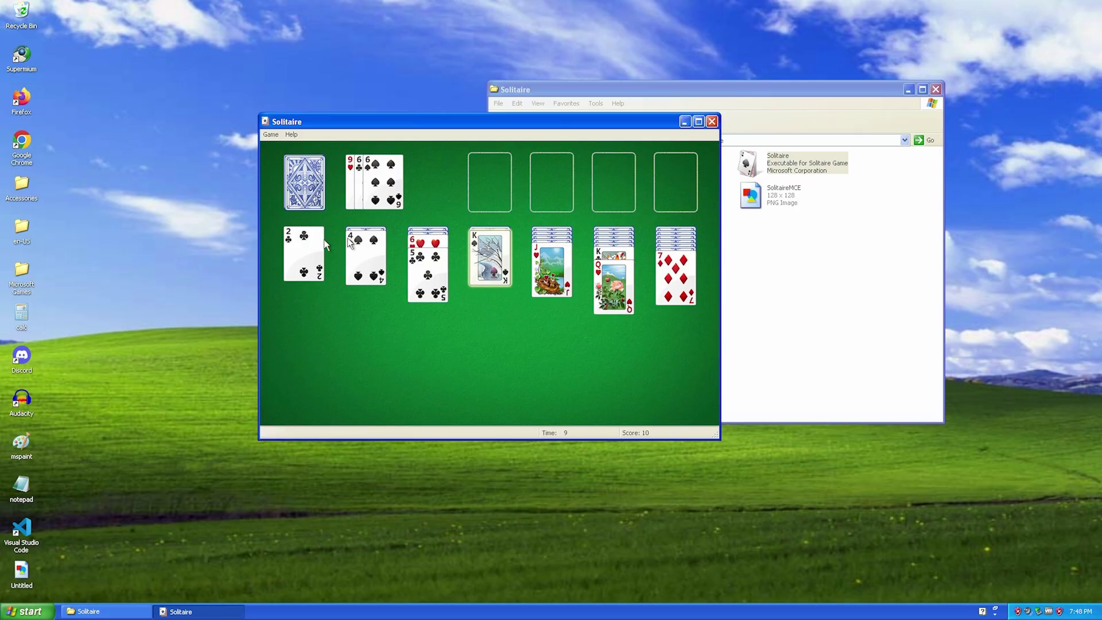
pyautogui.moveTo(307, 252); pyautogui.dragTo(487, 267)
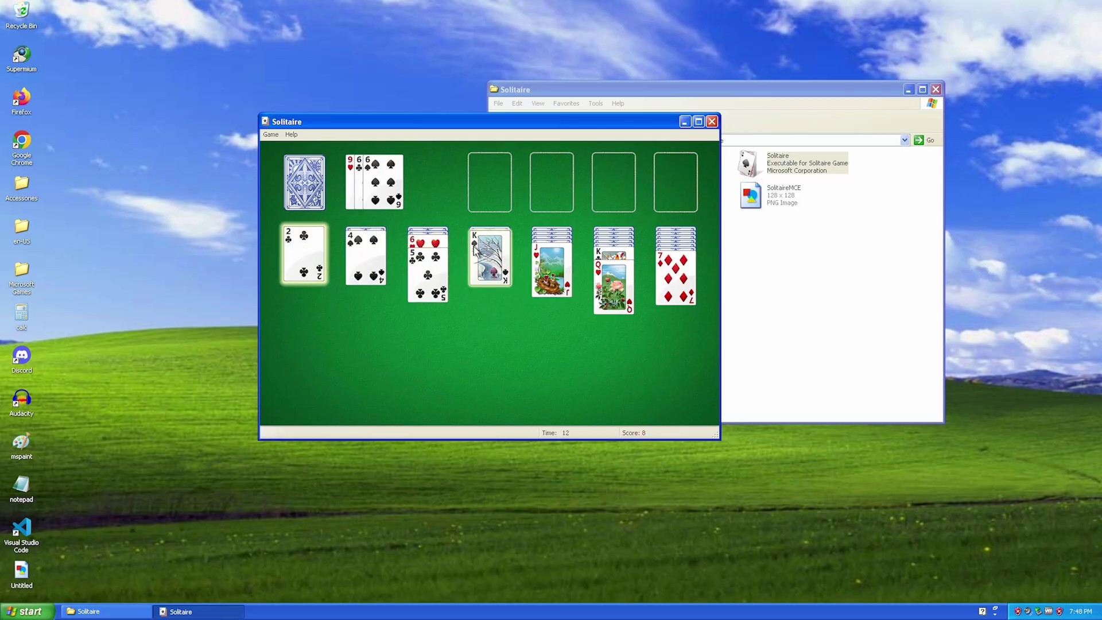
# Step: Draw from the stock and place the three of hearts on the four of spades
pyautogui.click(307, 175)
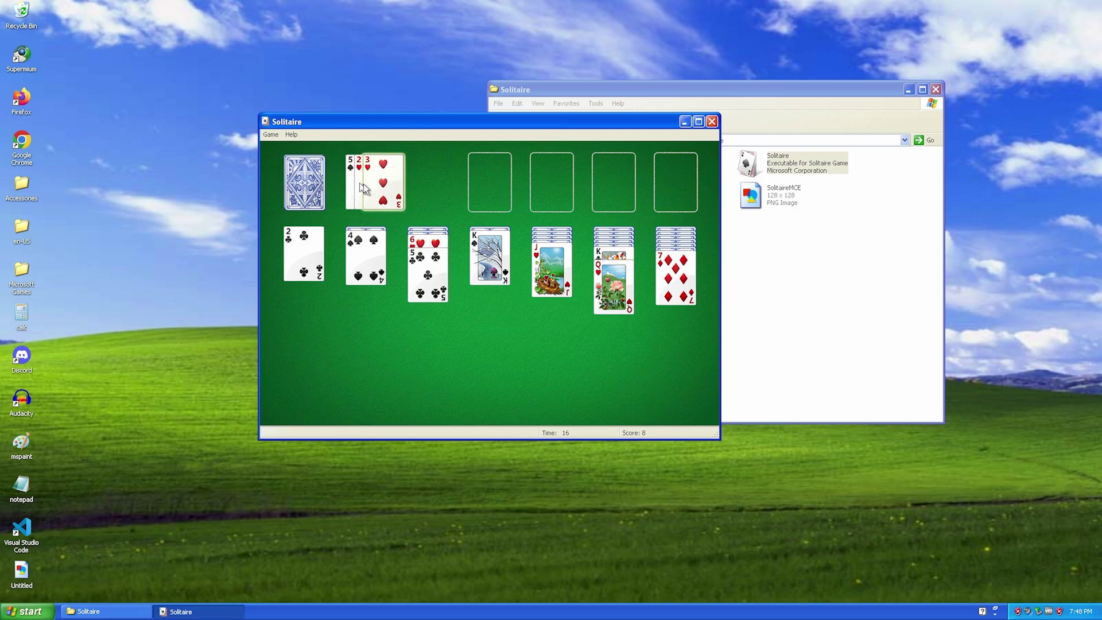
pyautogui.click(376, 241)
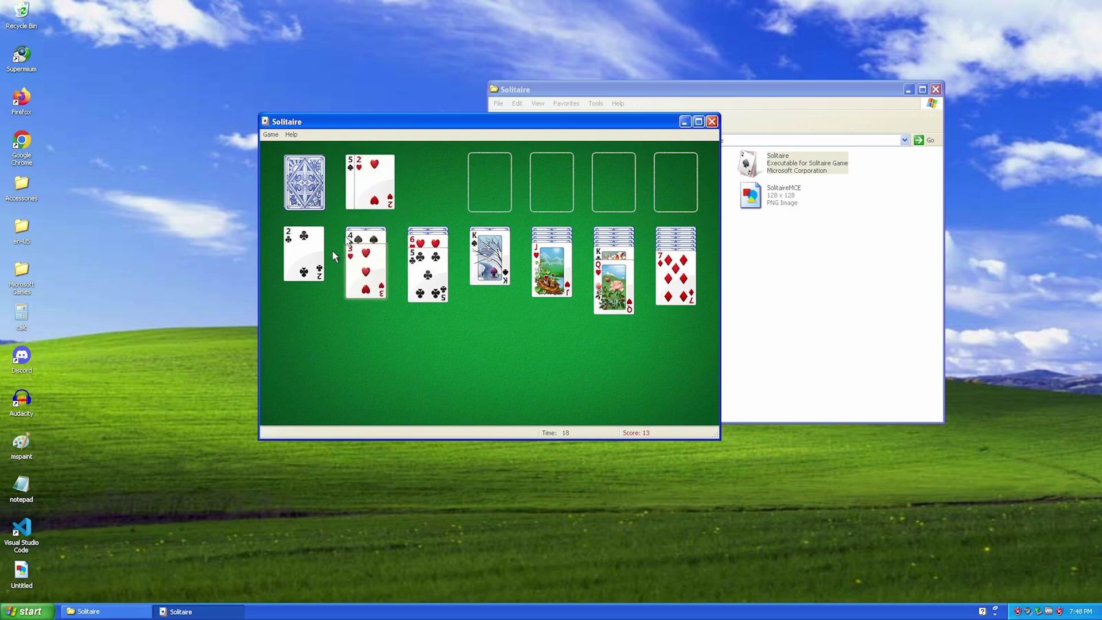
pyautogui.click(395, 205)
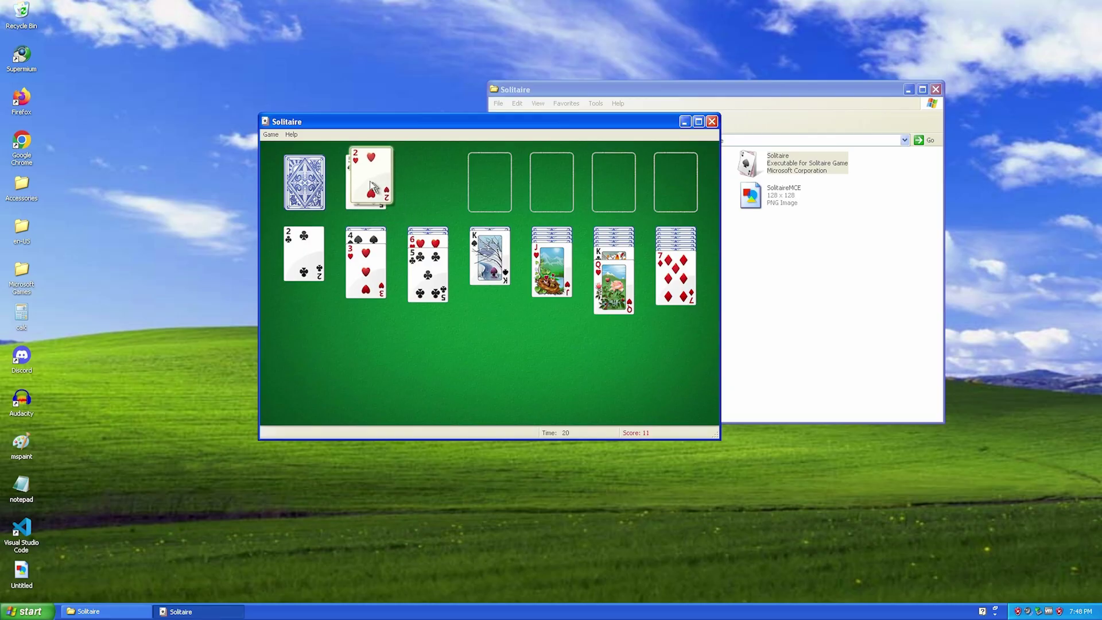
# Step: Draw from the stock until the ace of clubs appears and place it on the first foundation
pyautogui.click(304, 182)
pyautogui.click(319, 175)
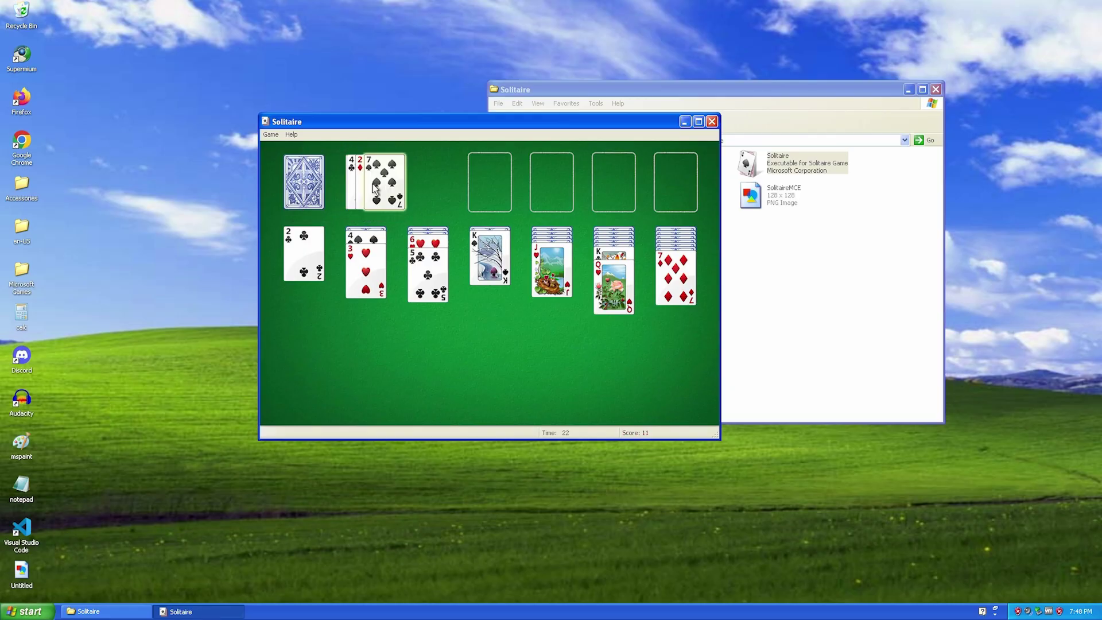
pyautogui.click(320, 179)
pyautogui.click(485, 174)
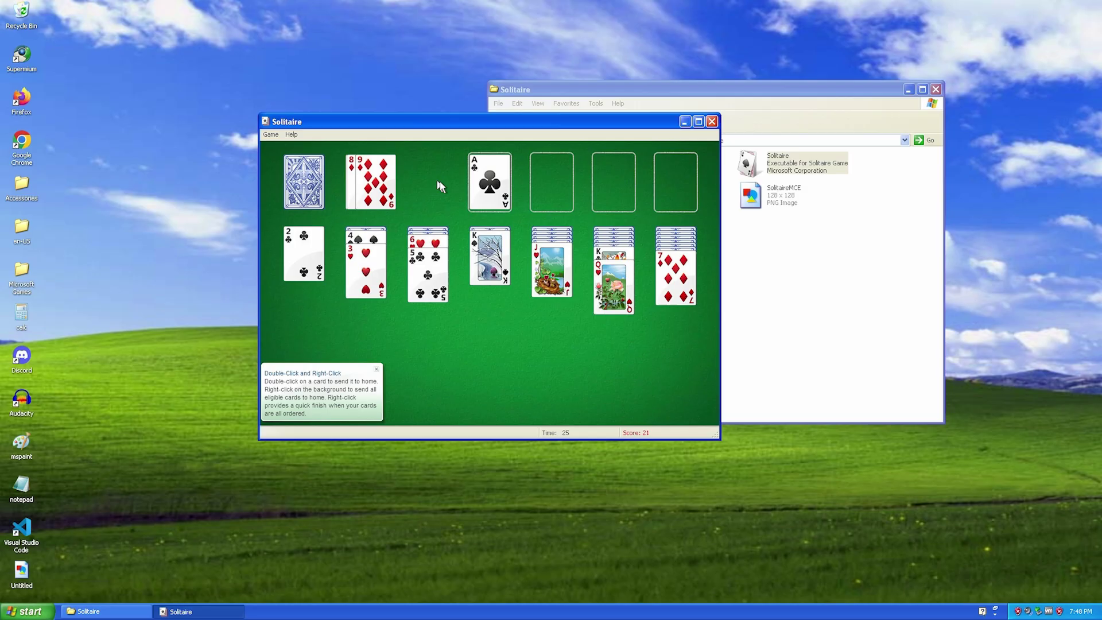
# Step: Draw once more from the stock, and maximize the Solitaire window and restore it to its former size
pyautogui.click(305, 173)
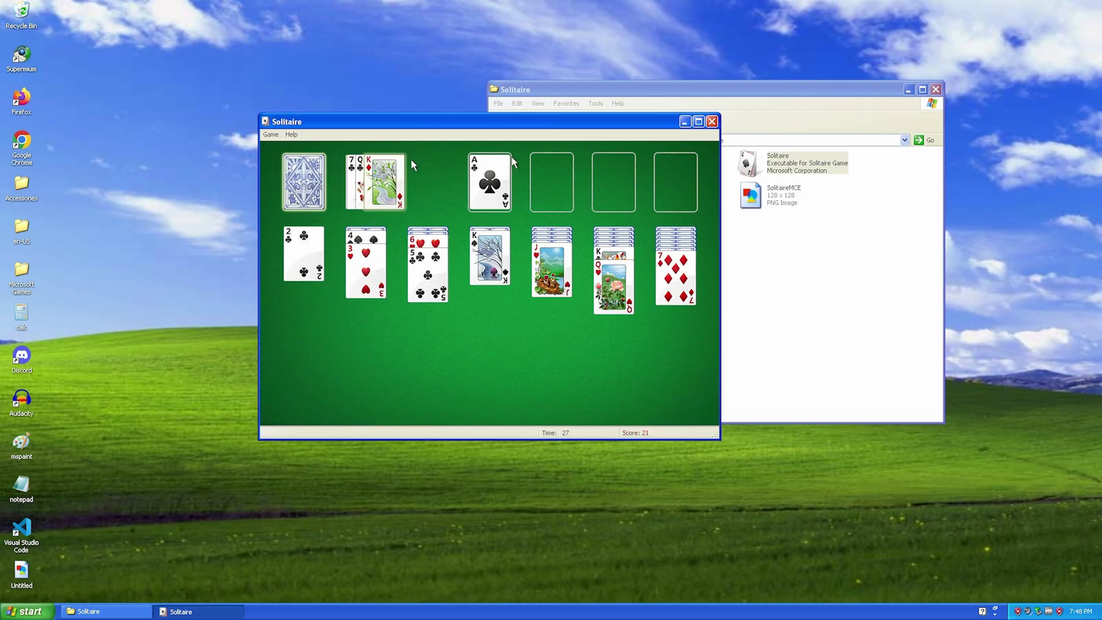
pyautogui.click(699, 122)
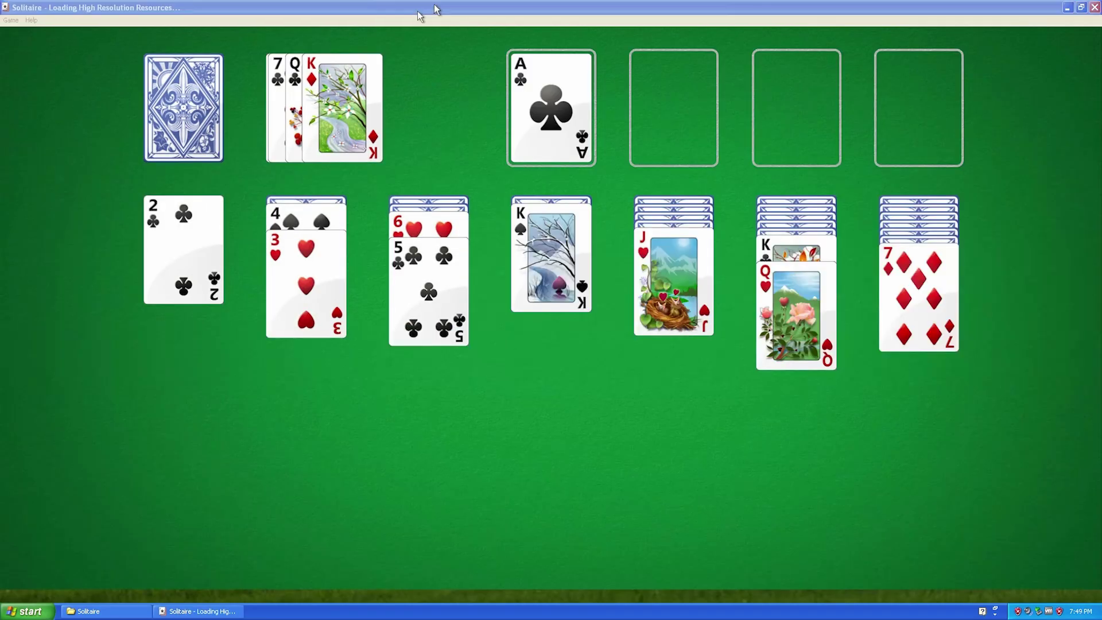
pyautogui.click(1081, 7)
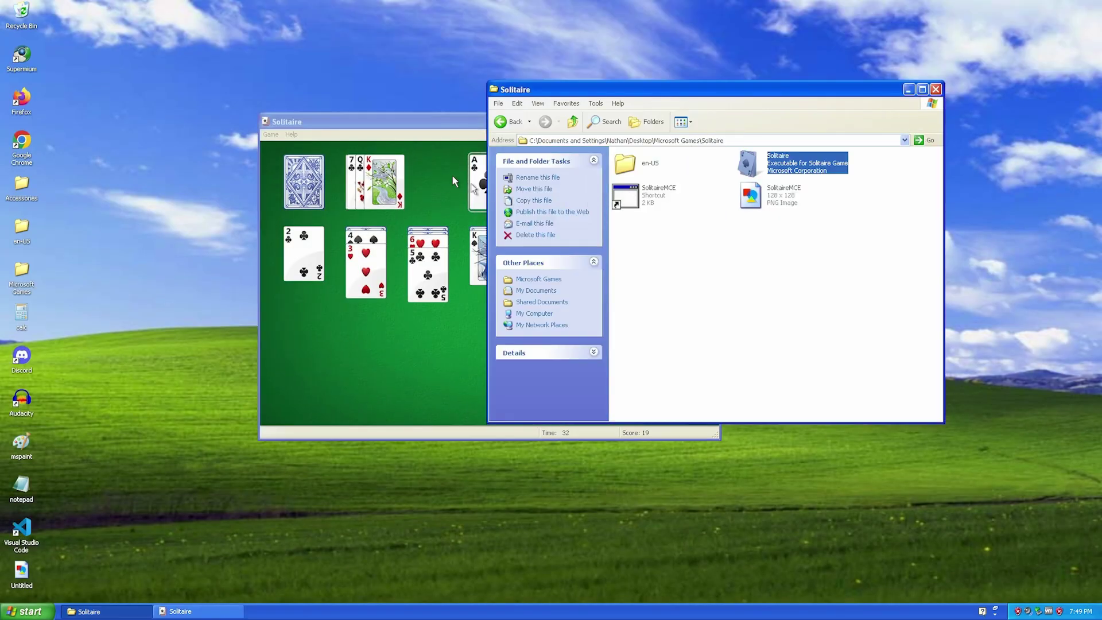
# Step: Close Solitaire, return to the Microsoft Games folder, and close the folder window
pyautogui.click(454, 181)
pyautogui.click(711, 122)
pyautogui.click(580, 320)
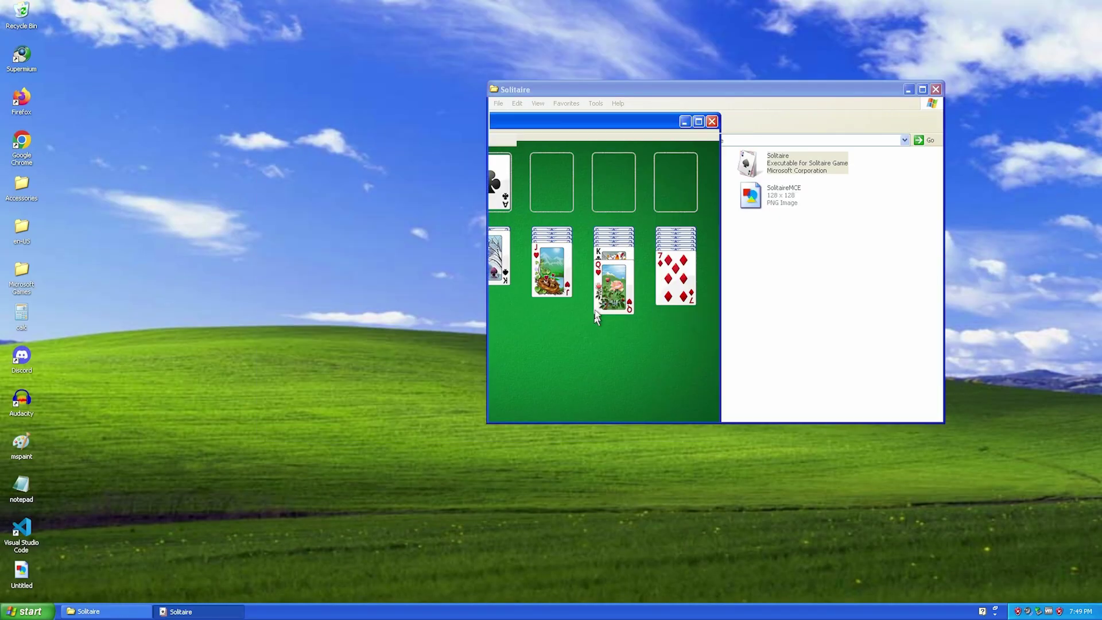
pyautogui.press('BackSpace')
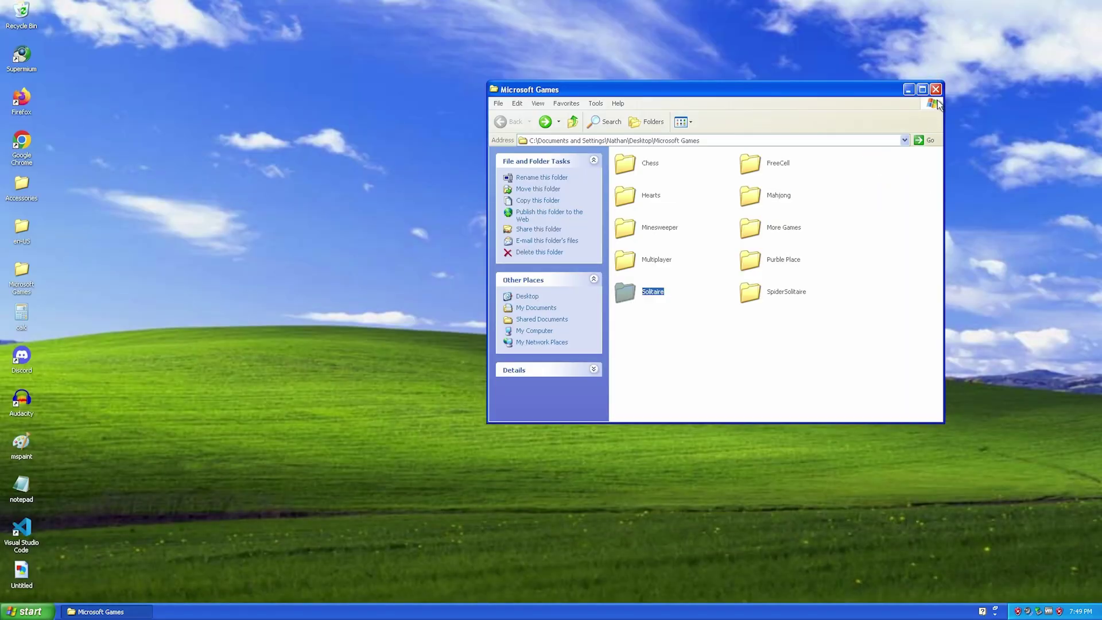
pyautogui.click(937, 92)
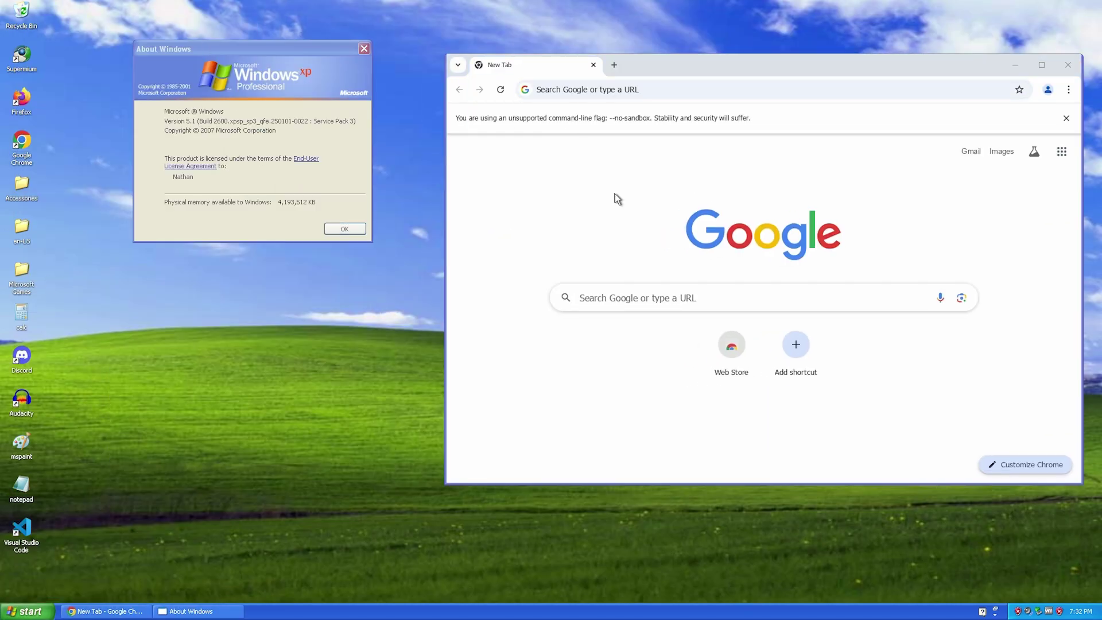
# Step: In Google Chrome, load seannathan.site and look through its home page
pyautogui.click(605, 85)
pyautogui.write('www.seannathan')
pyautogui.press('Return')
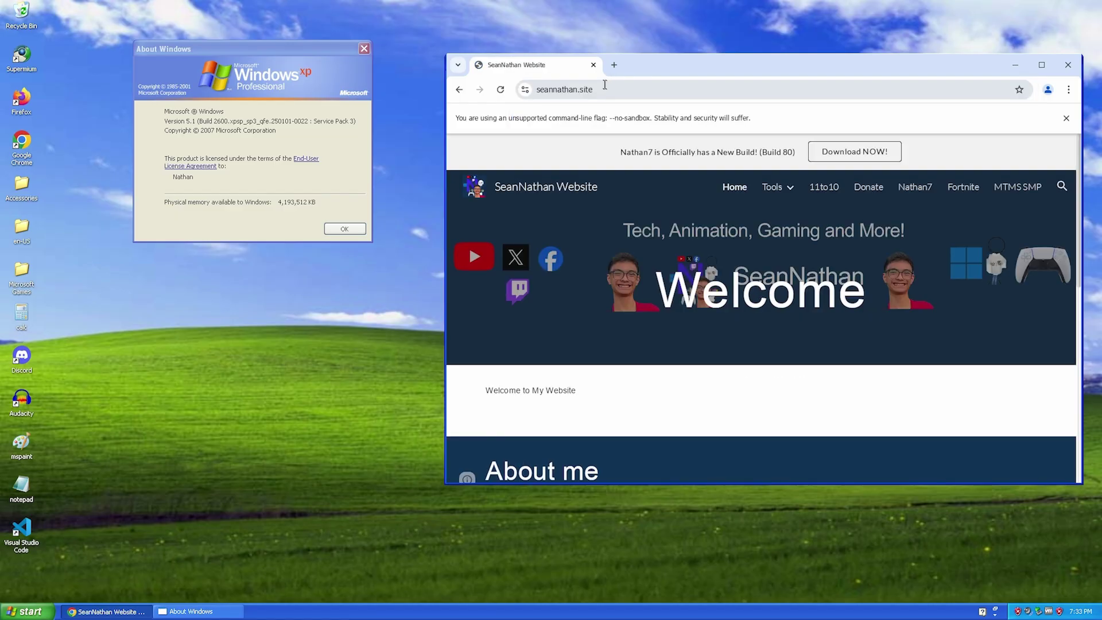
pyautogui.scroll(-10, 763, 310)
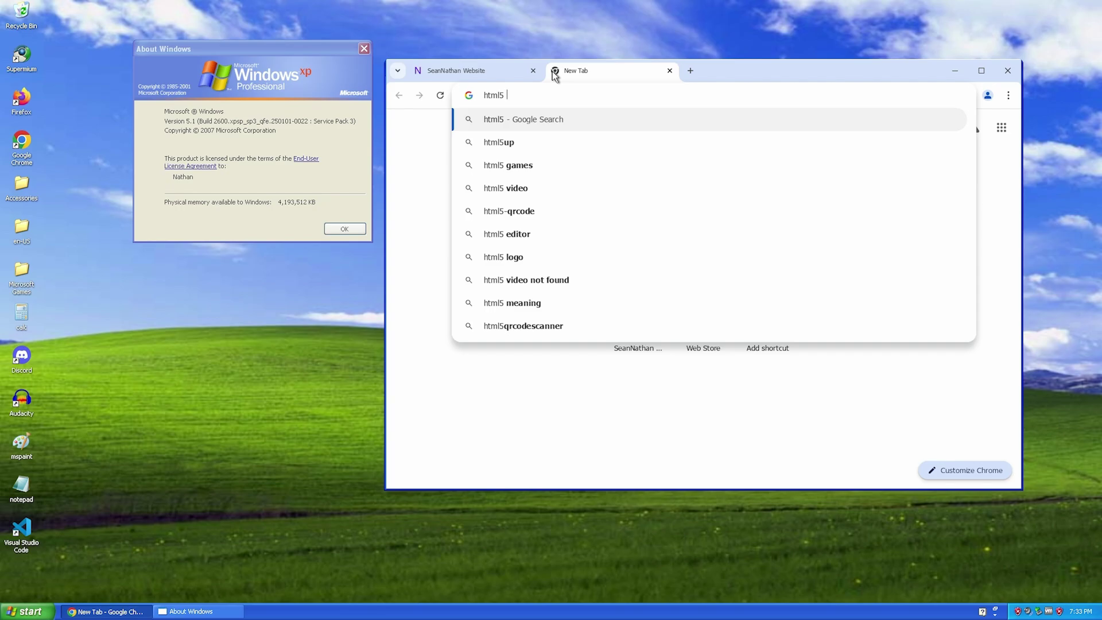
# Step: Load html5test.com in the new tab to check the browser's HTML5 support
pyautogui.write('test.com')
pyautogui.press('Return')
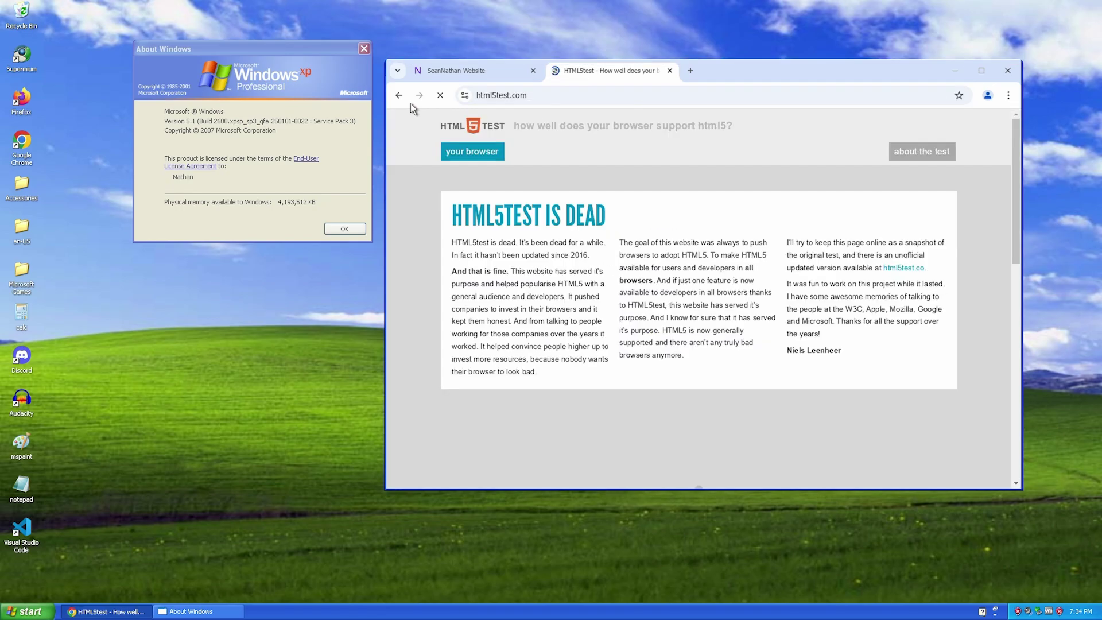
pyautogui.click(574, 344)
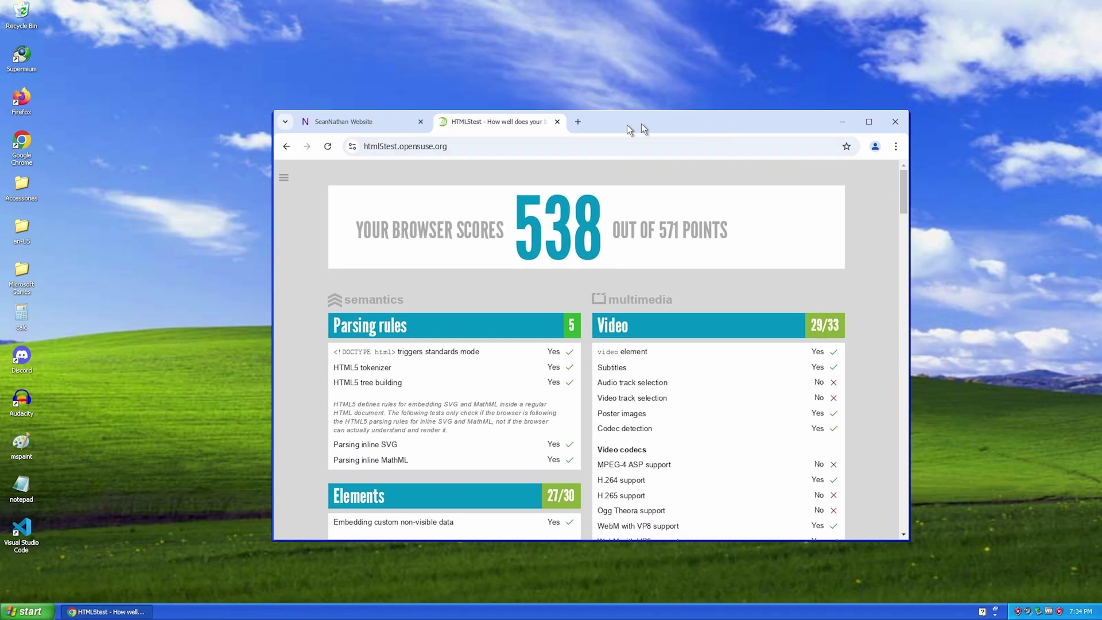
# Step: Highlight the copyright line on Chrome's About page and close the browser
pyautogui.click(895, 146)
pyautogui.click(953, 536)
pyautogui.moveTo(457, 447); pyautogui.dragTo(590, 448)
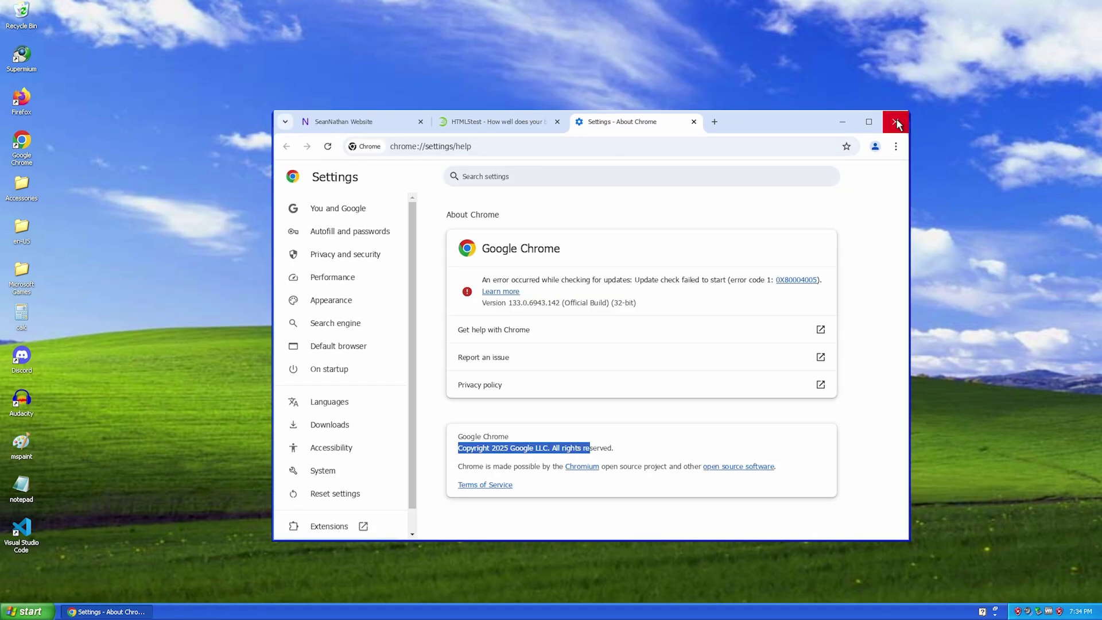
pyautogui.click(895, 122)
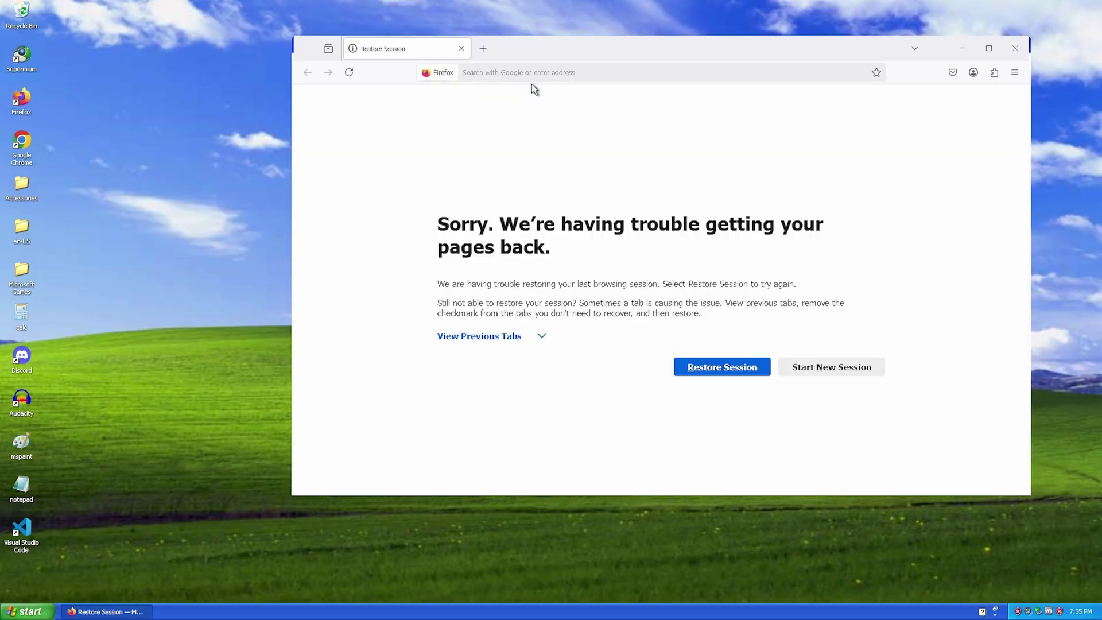
# Step: In Firefox, load seannathan.site, look through its home page and open its linked Stickman Animation Season 2 playlist on YouTube
pyautogui.write('seannat')
pyautogui.press('Return')
pyautogui.click(1014, 72)
pyautogui.click(818, 167)
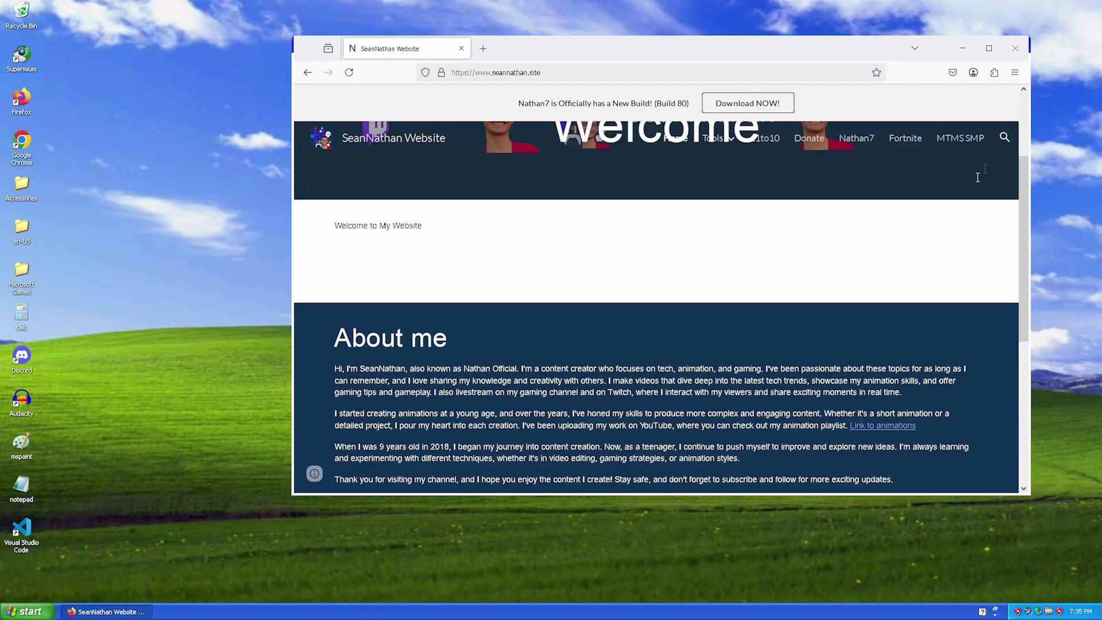
pyautogui.scroll(-10, 613, 281)
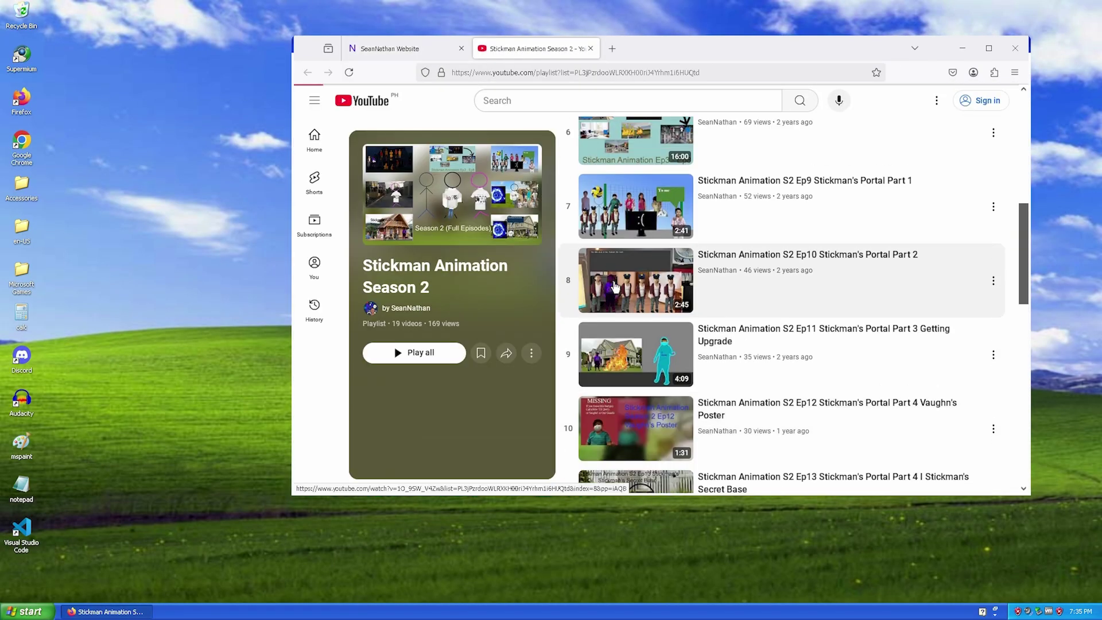
# Step: Play Stickman Animation S2 Ep10 from the playlist and look through the creator's YouTube channel page
pyautogui.click(613, 280)
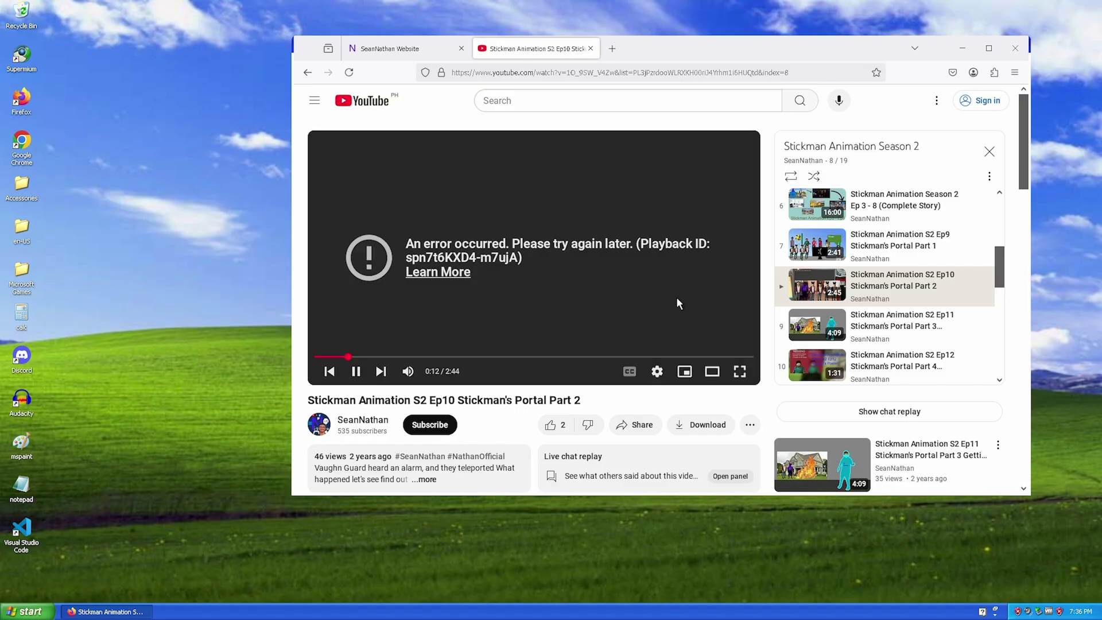
pyautogui.click(363, 421)
pyautogui.scroll(-3, 424, 422)
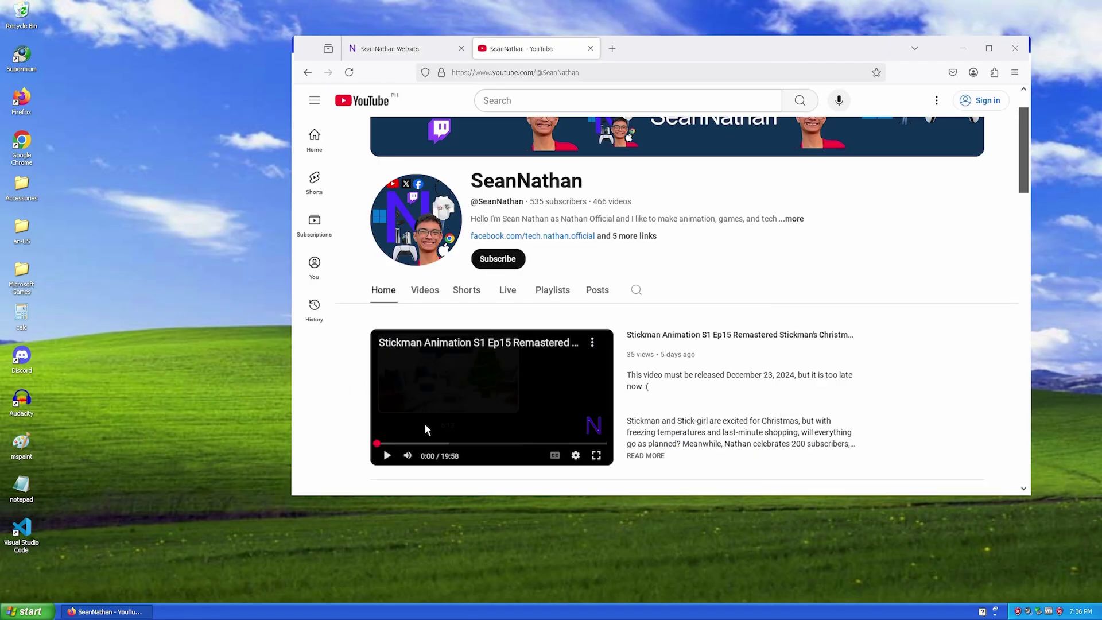
pyautogui.click(596, 396)
pyautogui.press('Escape')
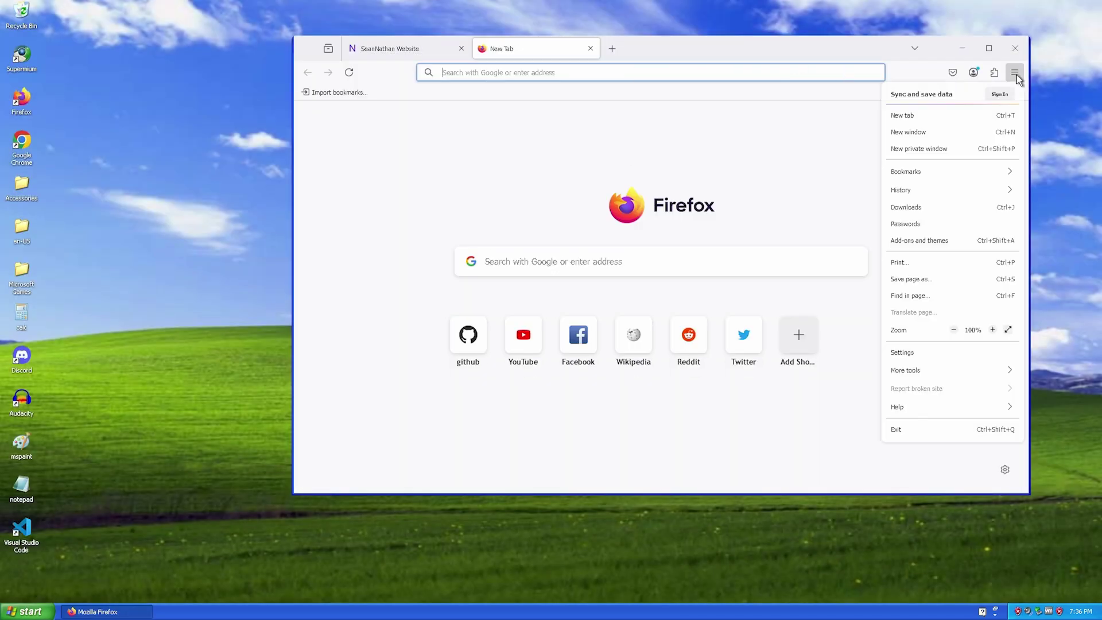
# Step: Check the About Mozilla Firefox window, and search for html5 test to open the html5test.opensuse.org result
pyautogui.press('Escape')
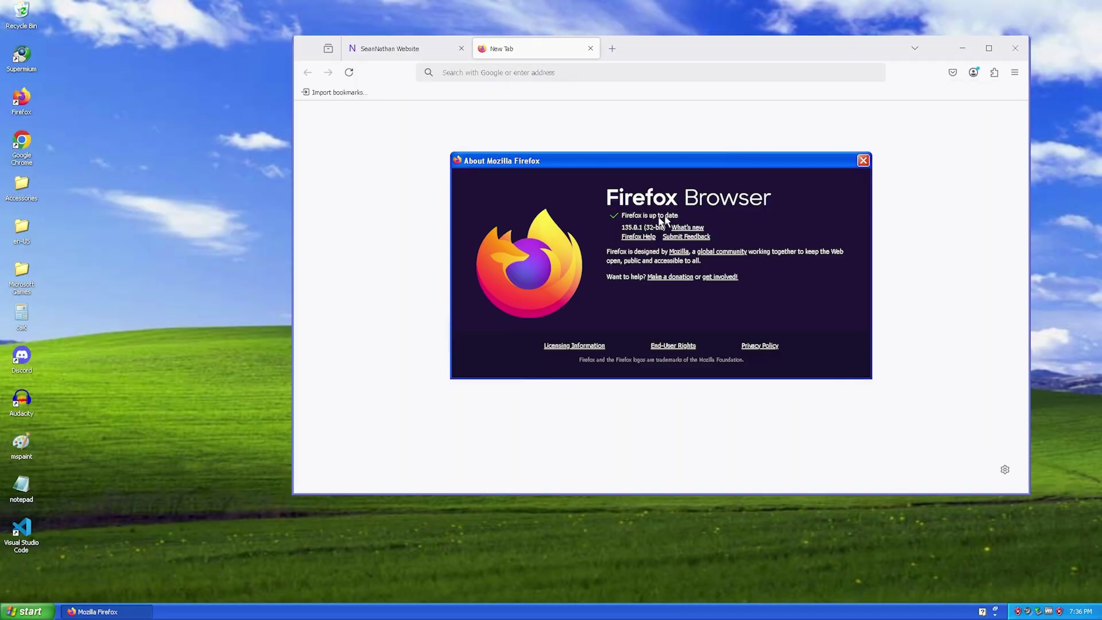
pyautogui.press('Escape')
pyautogui.write('ht')
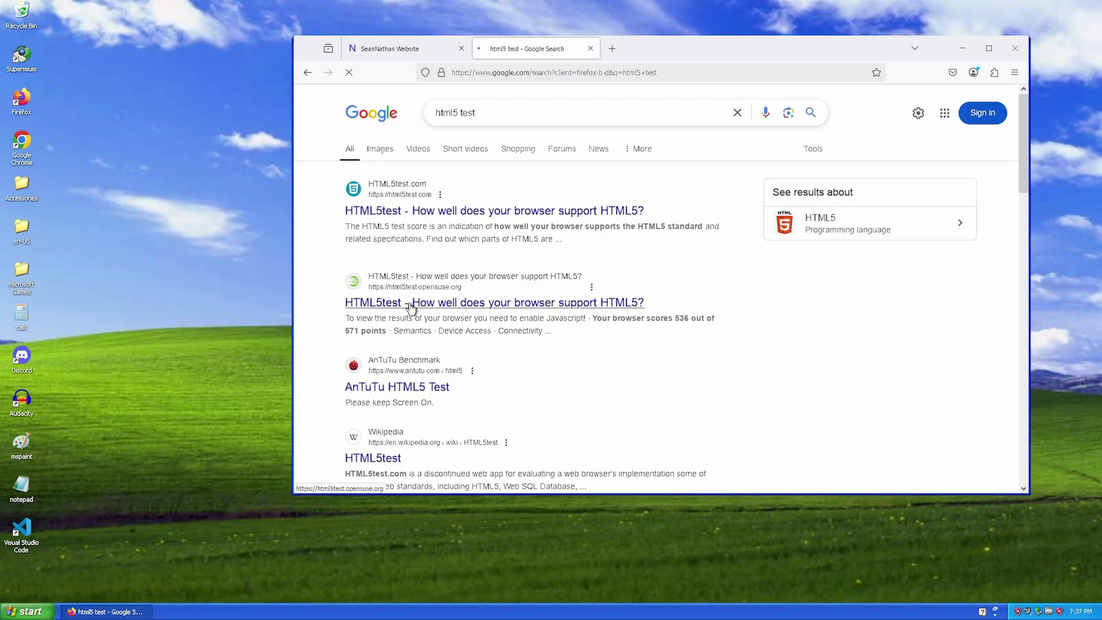
pyautogui.click(411, 309)
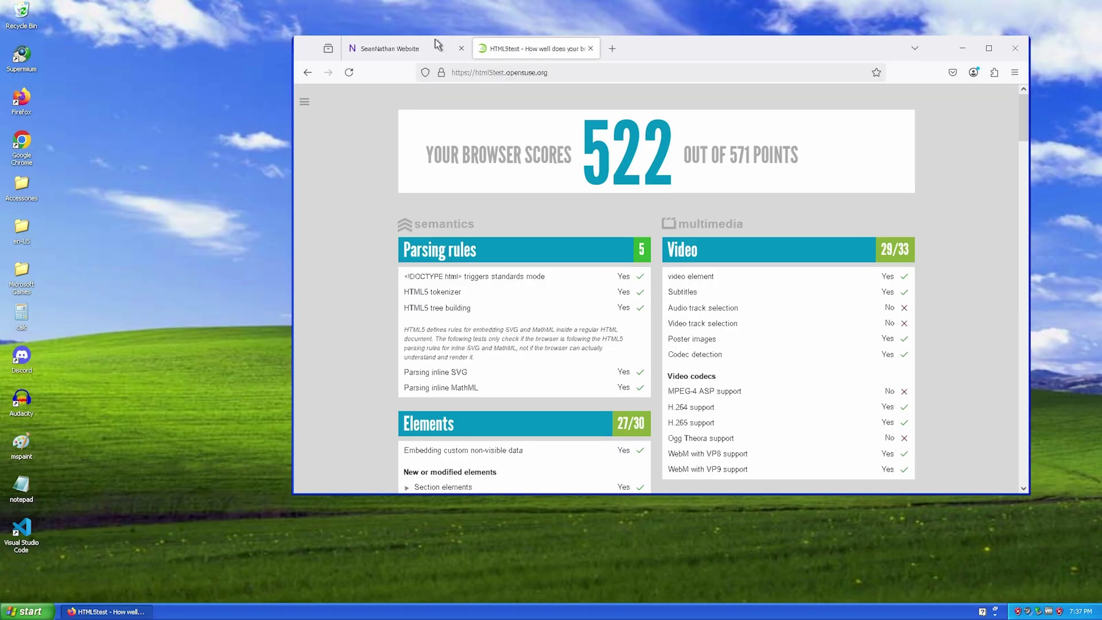
# Step: In Audacity, try to open audio files from the sample folder
pyautogui.click(252, 115)
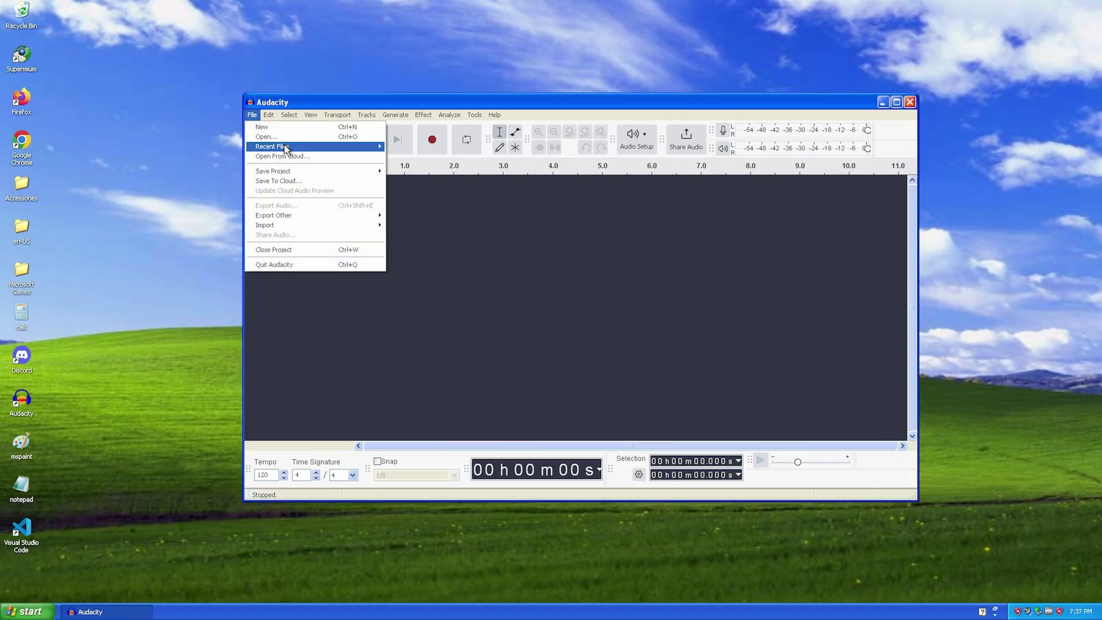
pyautogui.click(265, 136)
pyautogui.doubleClick(488, 263)
pyautogui.doubleClick(345, 195)
pyautogui.doubleClick(321, 192)
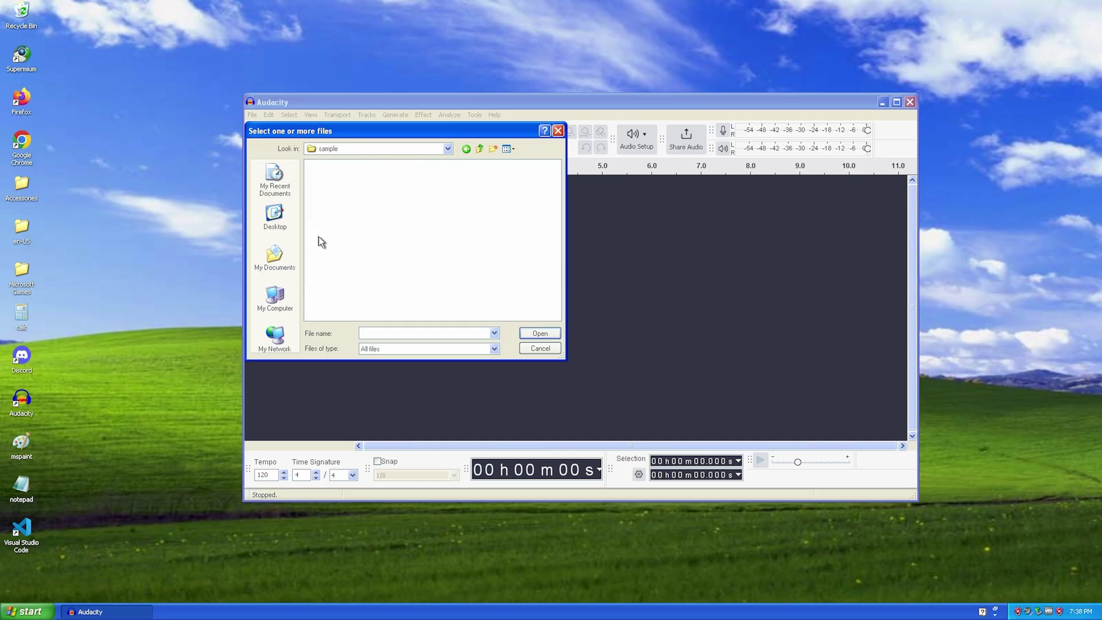
pyautogui.hotkey('ctrl', 'a')
pyautogui.press('Return')
pyautogui.click(580, 319)
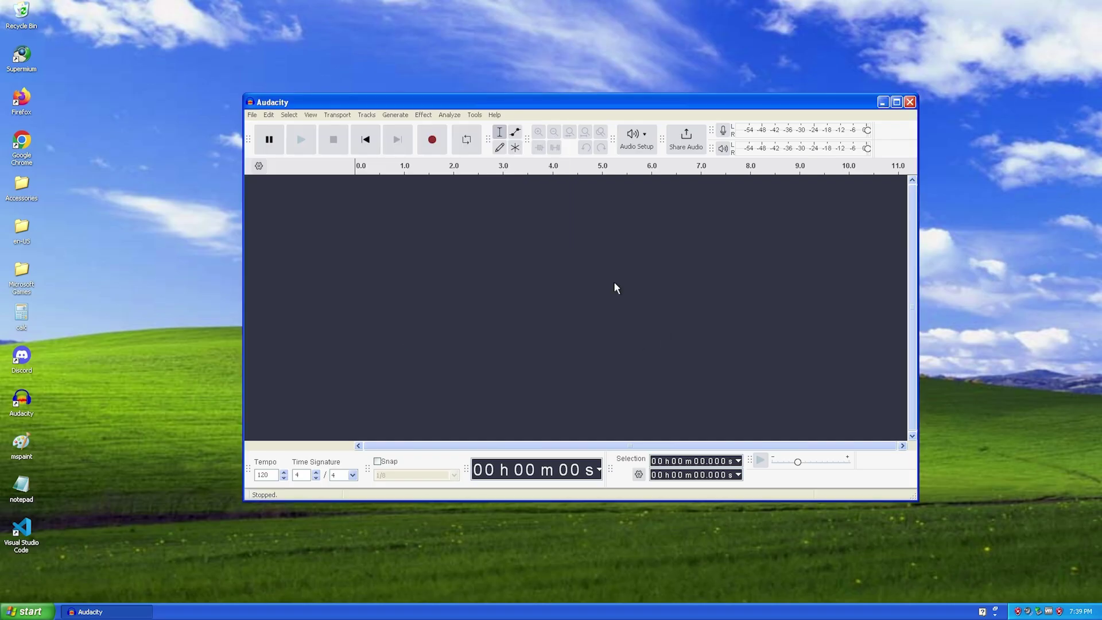
# Step: Open the Windows XP Exclamation sound in Audacity, try to play it, and decline to send the error report
pyautogui.hotkey('ctrl', 'o')
pyautogui.press('Return')
pyautogui.press('space')
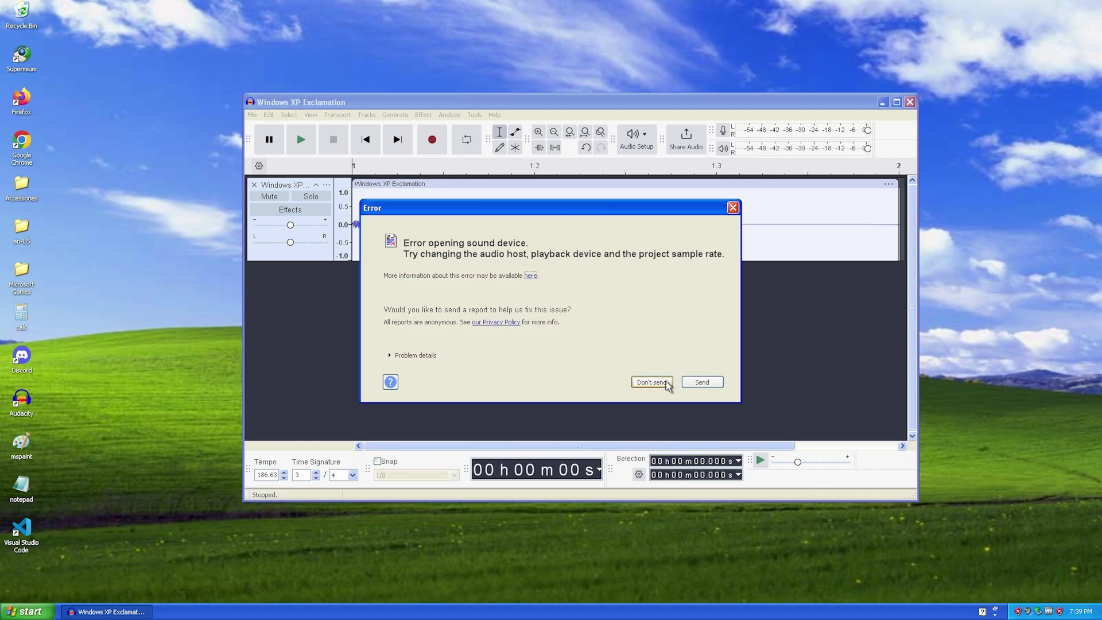
pyautogui.click(651, 381)
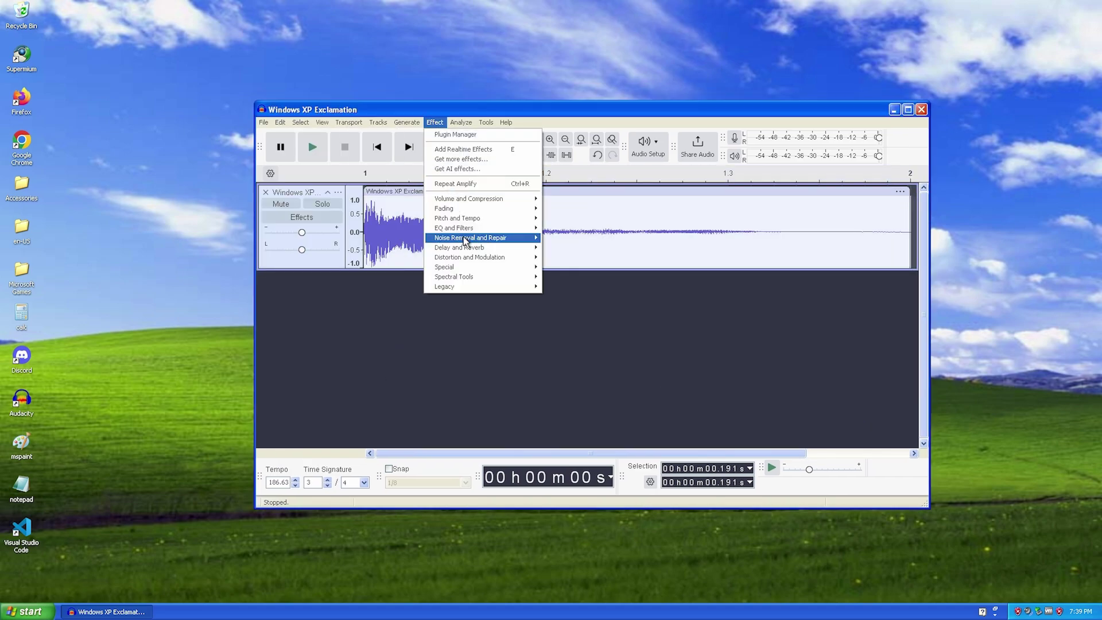
# Step: Export the Windows XP Exclamation audio to the computer, and close the media player, folder and Audacity windows
pyautogui.moveTo(459, 248)
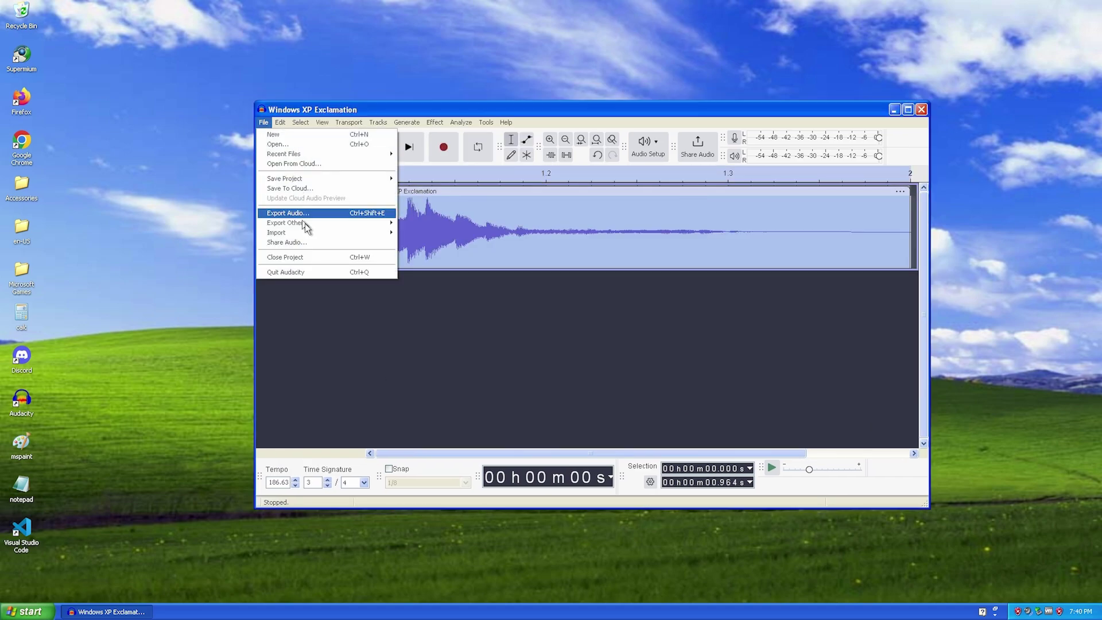
pyautogui.click(304, 223)
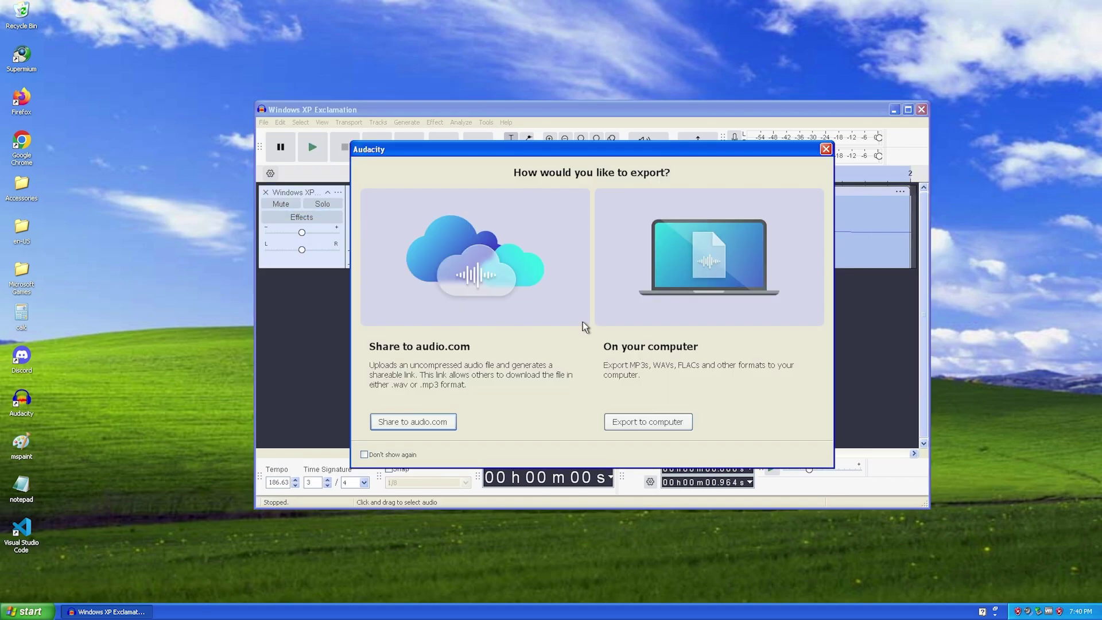
pyautogui.click(648, 421)
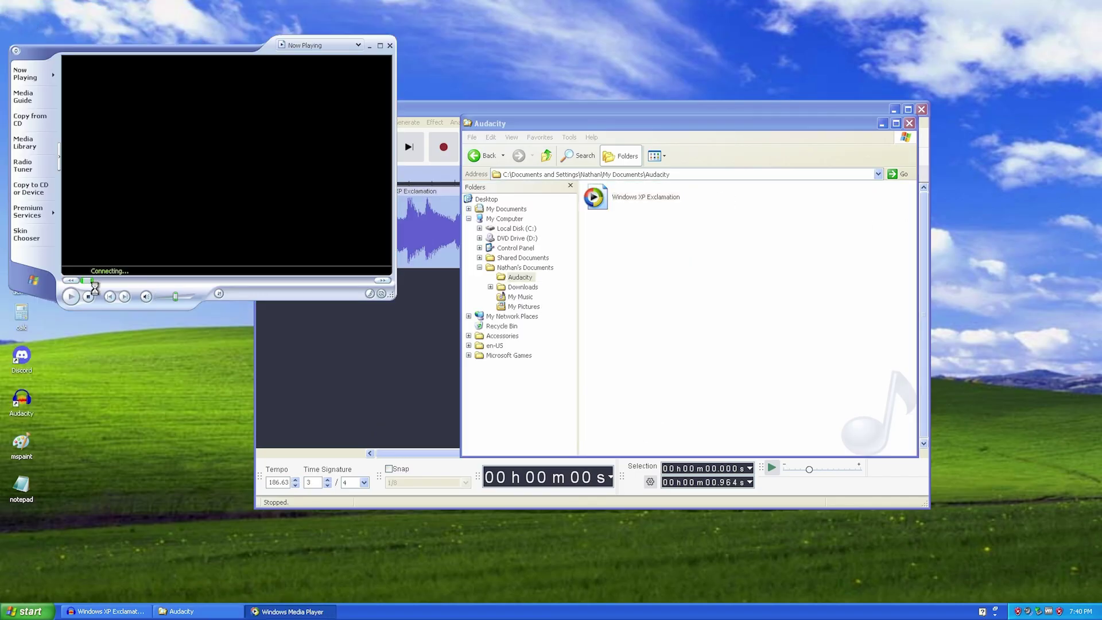
pyautogui.hotkey('alt', 'F4')
pyautogui.hotkey('alt', 'F4')
pyautogui.hotkey('alt', 'F4')
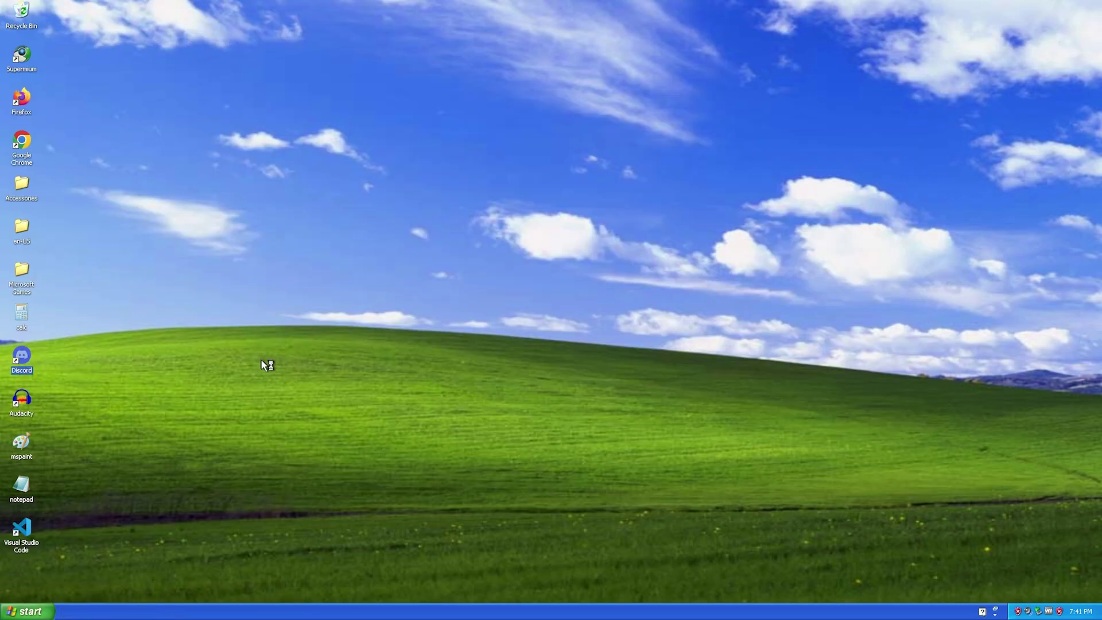
# Step: While Discord's updater is running, open Task Manager and end a Discord.exe process
pyautogui.hotkey('ctrl', 'shift', 'Escape')
pyautogui.click(482, 221)
pyautogui.moveTo(516, 96); pyautogui.dragTo(797, 120)
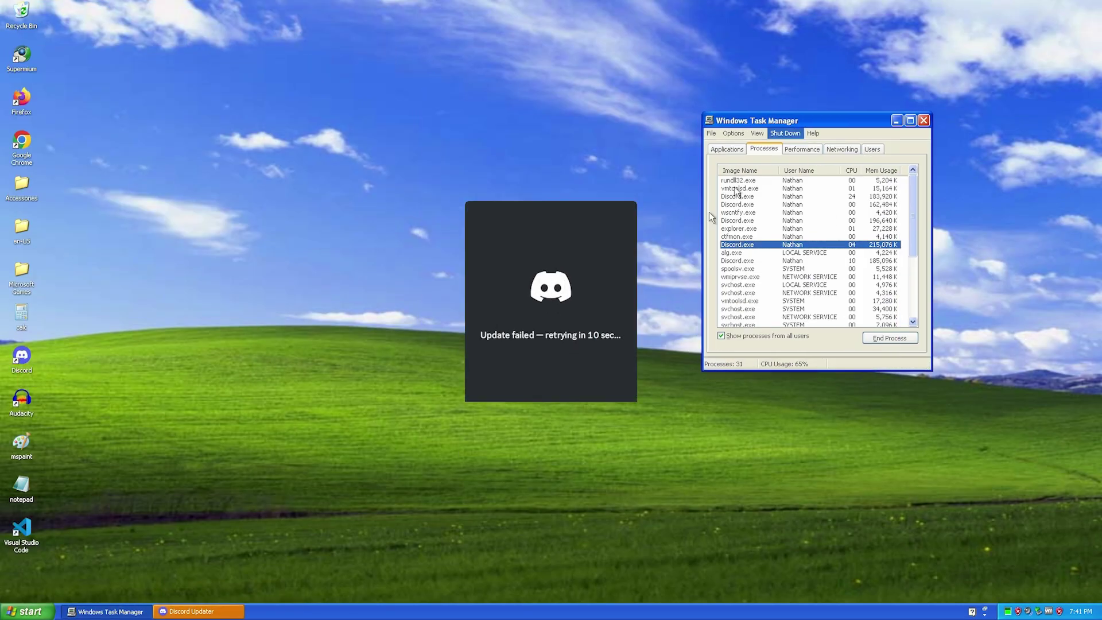
pyautogui.click(886, 339)
pyautogui.click(524, 347)
pyautogui.hotkey('ctrl', 'shift', 'Escape')
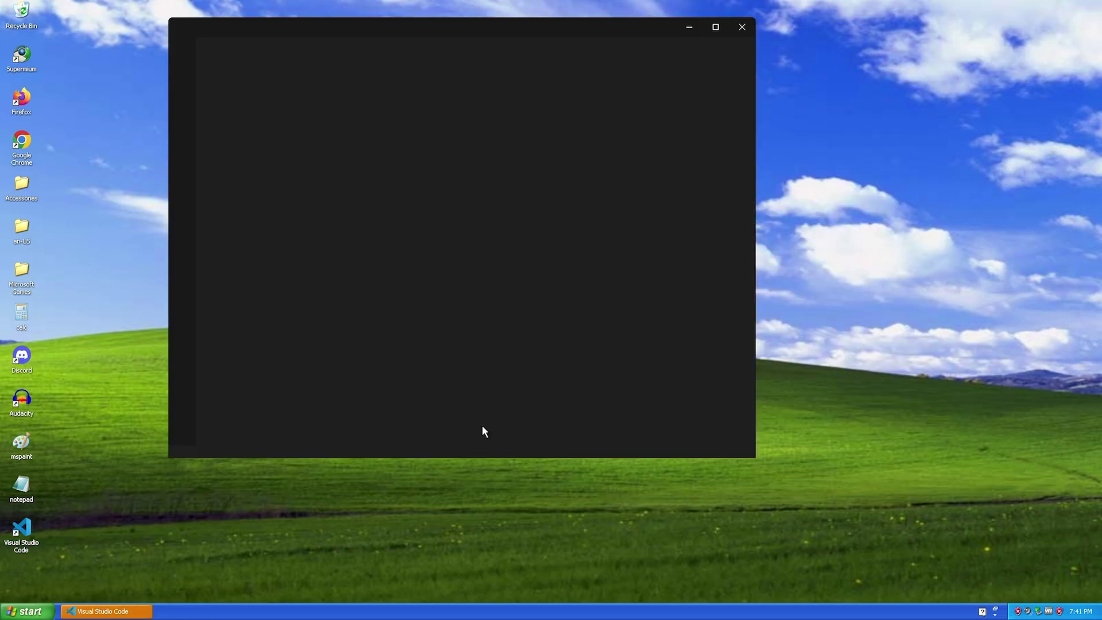
pyautogui.write('@echo off')
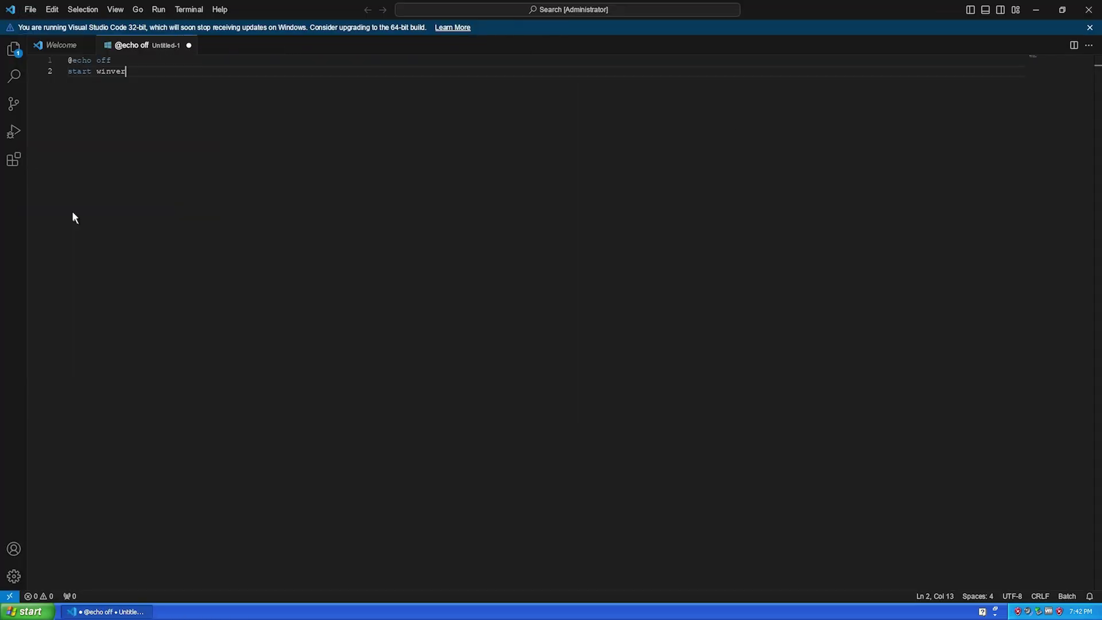
pyautogui.hotkey('ctrl', 's')
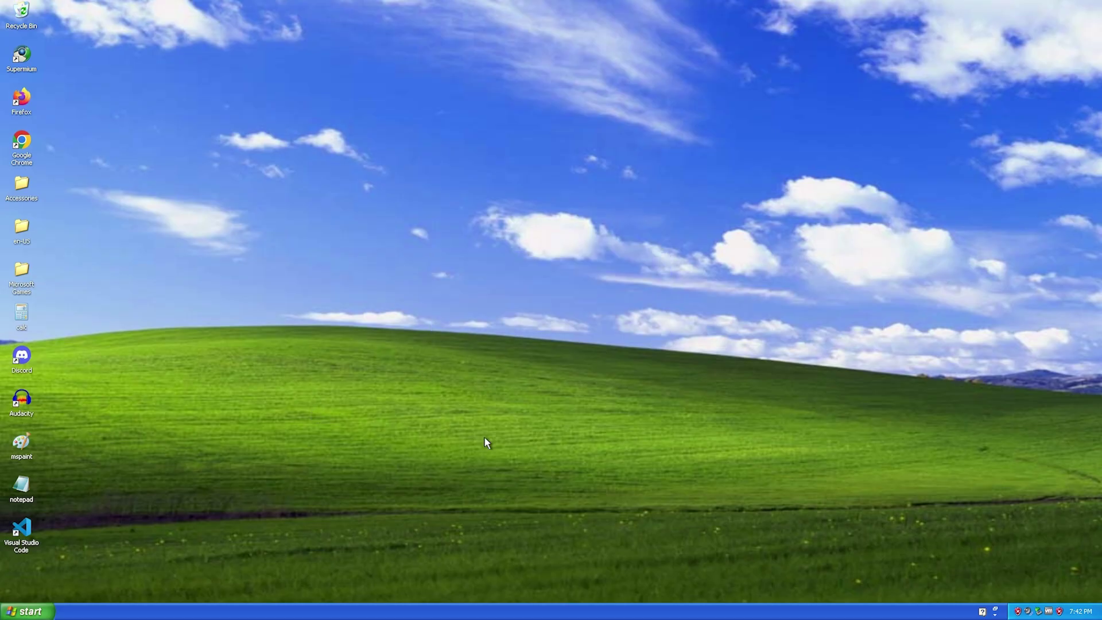
# Step: Open Paint and draw a smiley face with a circle of about 292 × 273 px beside it
pyautogui.doubleClick(21, 443)
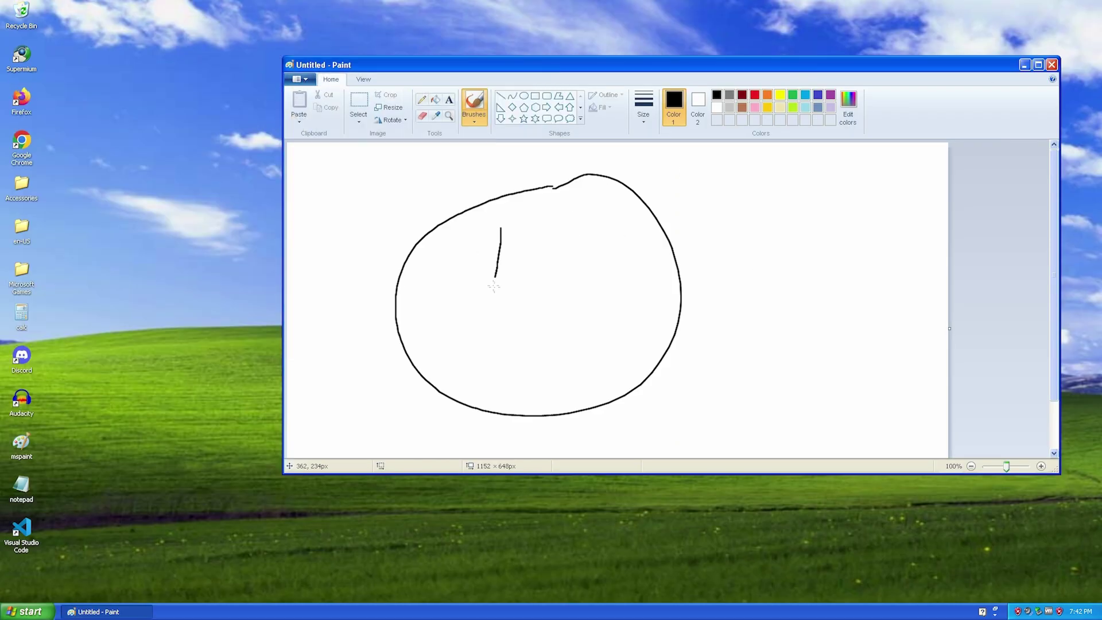
pyautogui.moveTo(456, 316); pyautogui.dragTo(626, 310)
pyautogui.moveTo(743, 196); pyautogui.dragTo(914, 369)
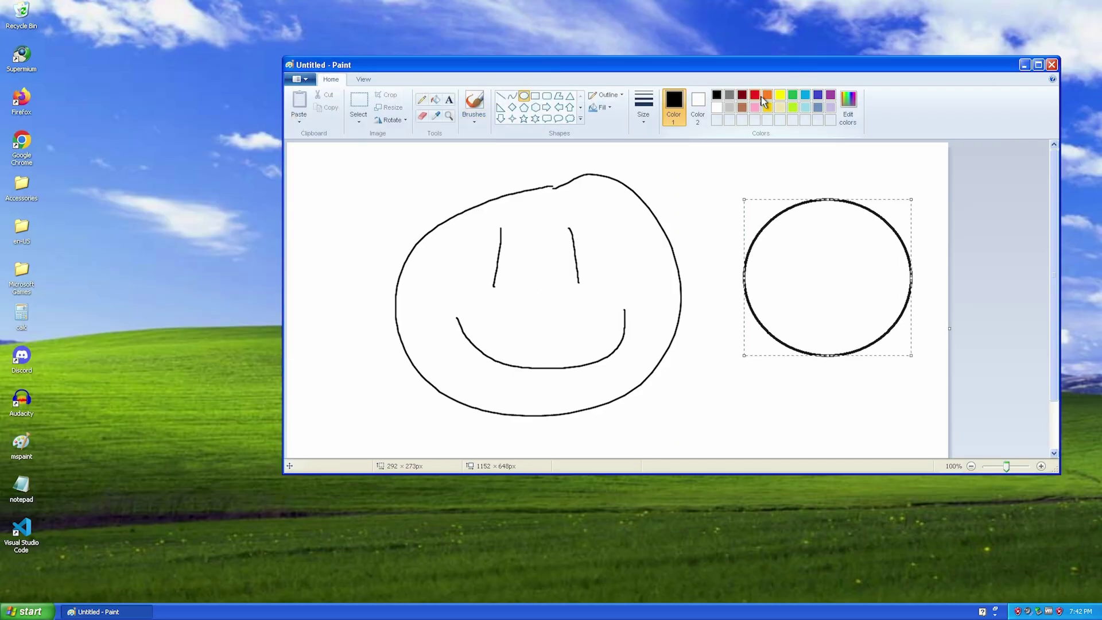
# Step: Recolor the circle red and paint thick red brush strokes over the smiley face
pyautogui.click(755, 95)
pyautogui.moveTo(427, 290); pyautogui.dragTo(605, 229)
pyautogui.moveTo(517, 252); pyautogui.dragTo(797, 327)
# Step: Draw several straight turquoise lines across the smiley face and the circle with the Line tool
pyautogui.click(500, 96)
pyautogui.click(793, 95)
pyautogui.moveTo(440, 222); pyautogui.dragTo(793, 258)
pyautogui.click(805, 94)
pyautogui.moveTo(439, 255); pyautogui.dragTo(794, 291)
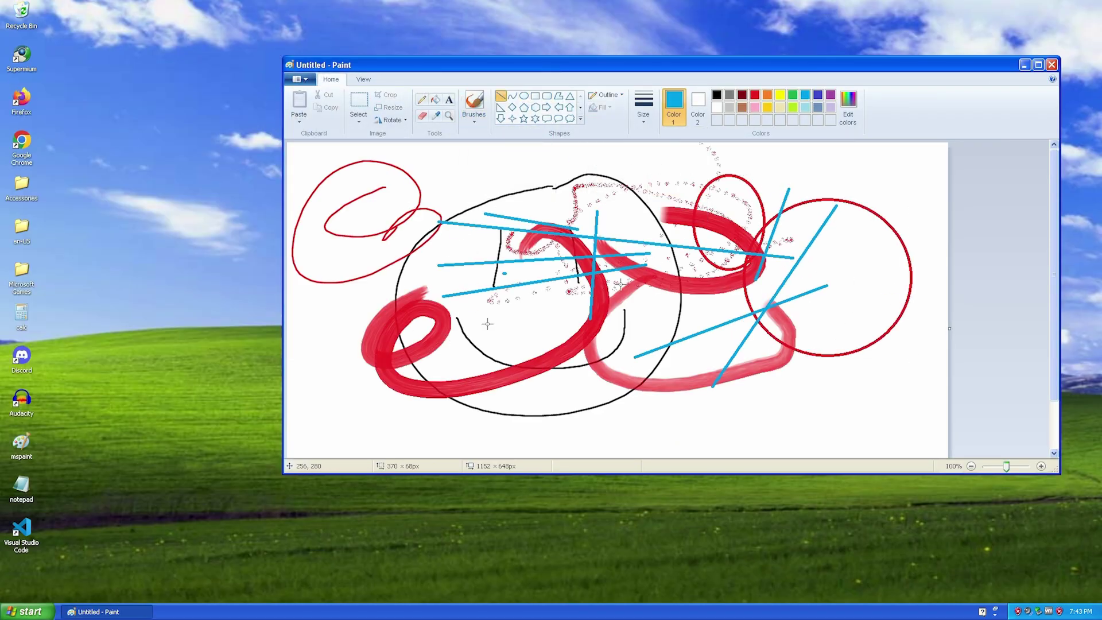
pyautogui.moveTo(712, 420); pyautogui.dragTo(836, 240)
# Step: Save the drawing to the desktop as Untitled, and open the saved picture for a brief look
pyautogui.hotkey('ctrl', 's')
pyautogui.press('Return')
pyautogui.doubleClick(21, 571)
pyautogui.hotkey('alt', 'F4')
# Step: Try to set the drawing as the desktop background with the Fill option
pyautogui.moveTo(399, 64); pyautogui.dragTo(310, 81)
pyautogui.click(210, 96)
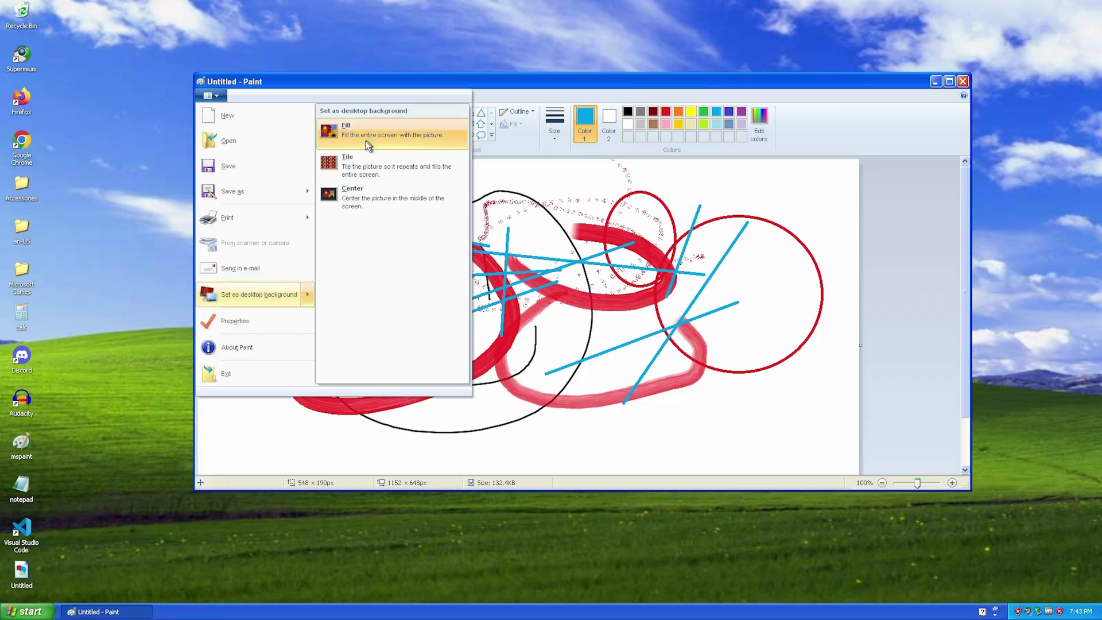
pyautogui.click(369, 135)
# Step: Launch Calculator, try its keypad, and dismiss the crash dialog without sending an error report
pyautogui.click(103, 91)
pyautogui.press('c')
pyautogui.press('Return')
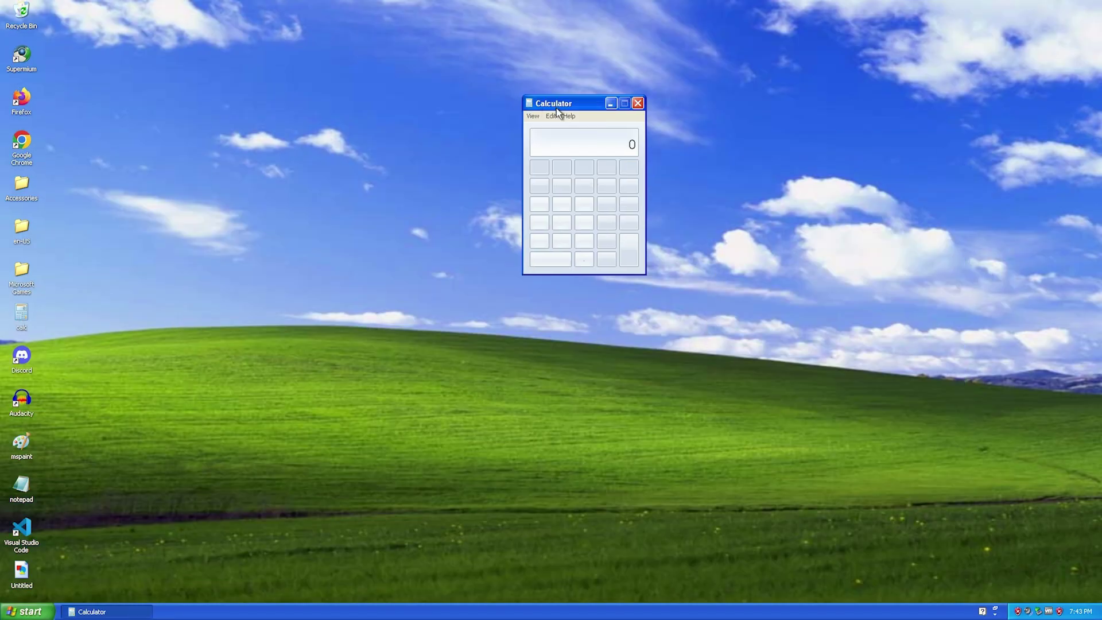
pyautogui.click(593, 183)
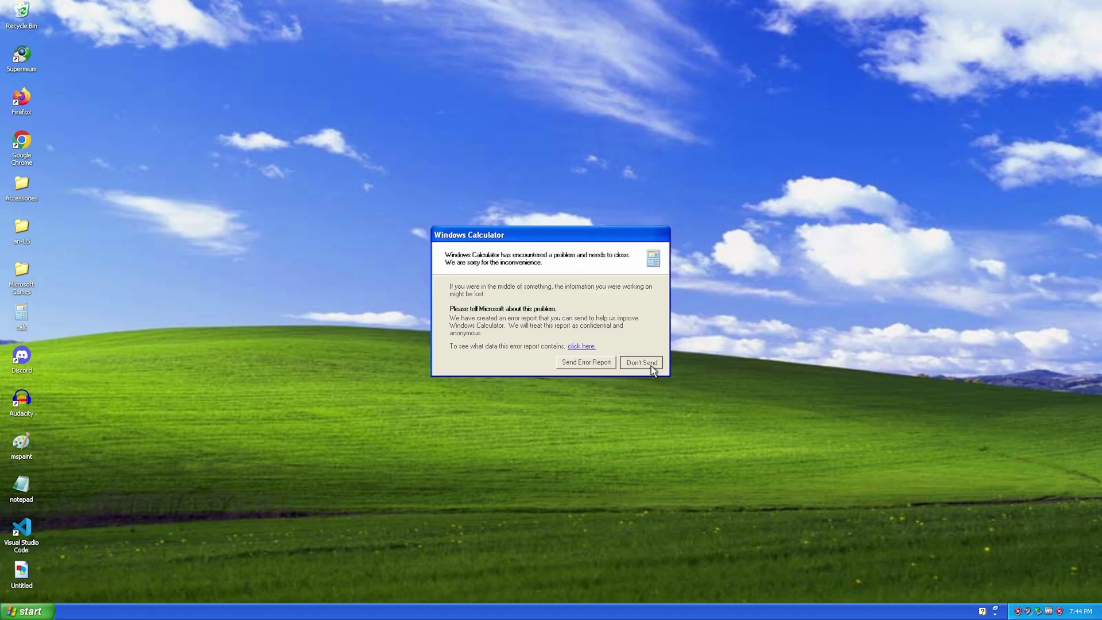
pyautogui.click(650, 366)
# Step: Test Notepad by entering a line of random letters, and close it
pyautogui.doubleClick(153, 313)
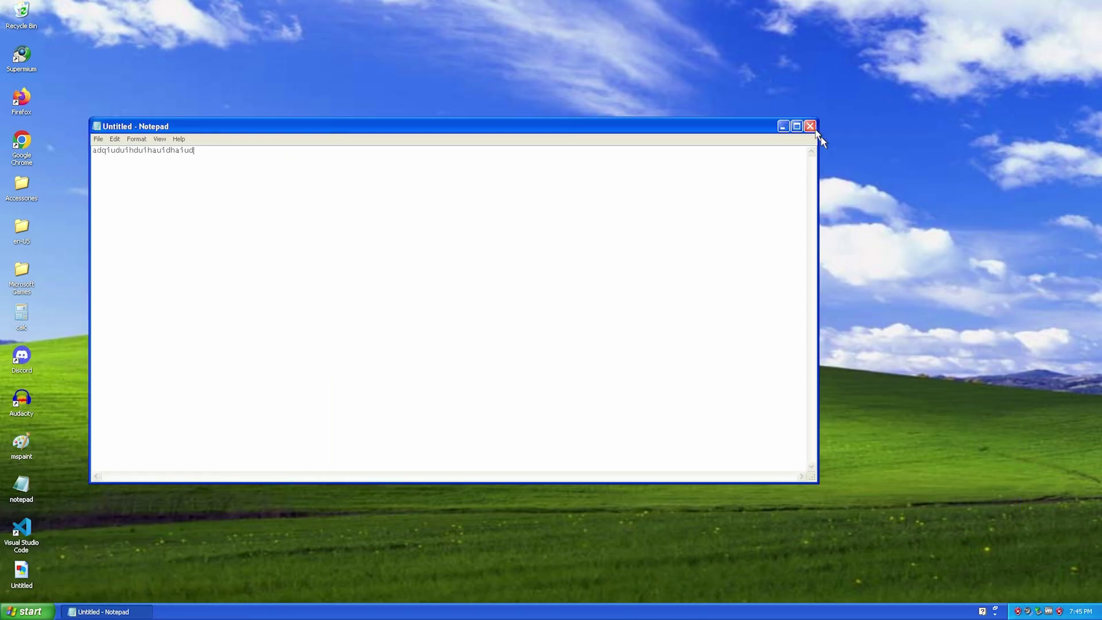
pyautogui.click(809, 127)
# Step: Open the Microsoft Games and Accessories folders, launch WordPad from Accessories and go to its font setting
pyautogui.doubleClick(27, 274)
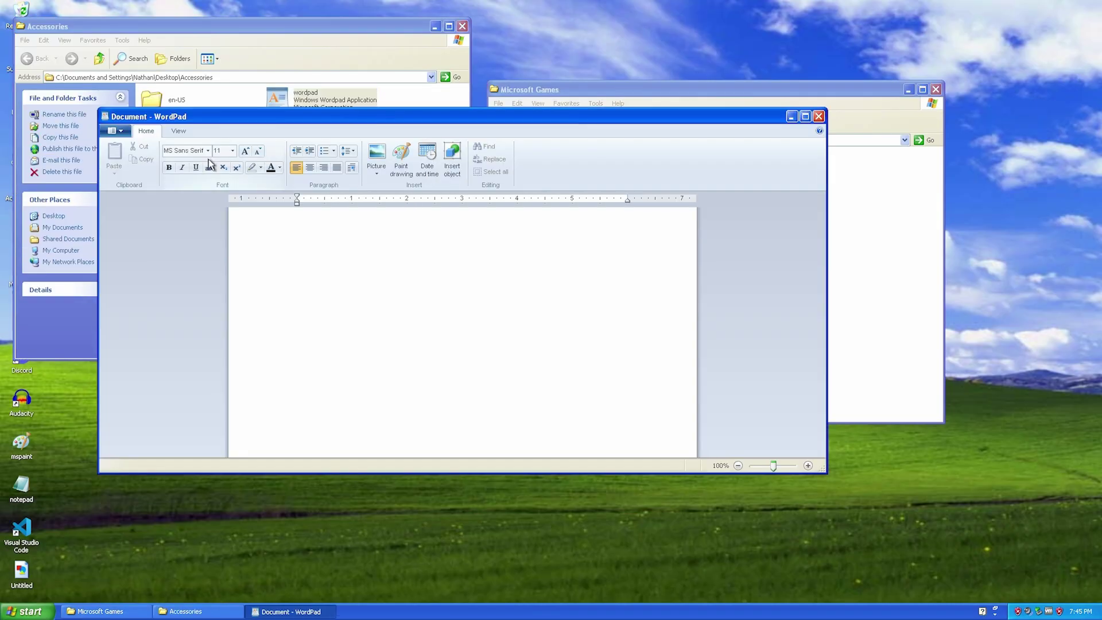
pyautogui.click(192, 151)
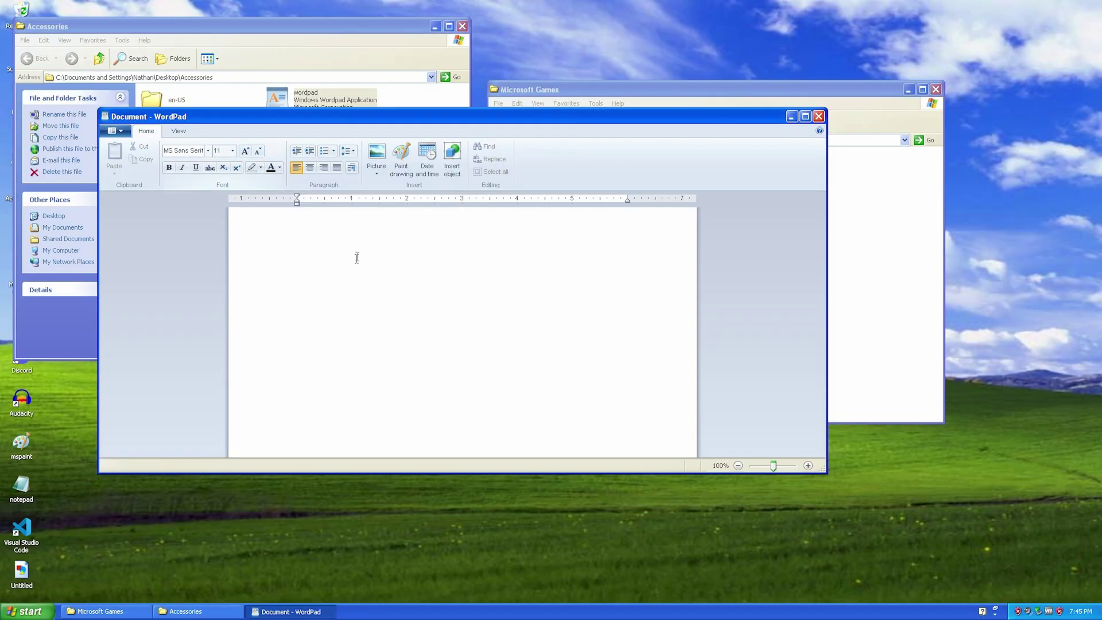